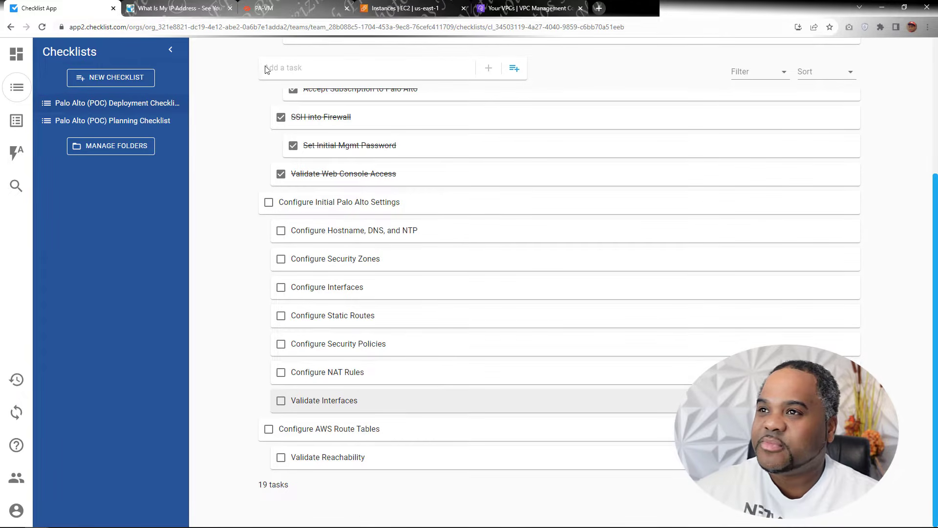
- Switch to the PA-VM firewall console and set the device's hostname to POC-PAFW-AZ1 in its general settings
left_click(300, 9)
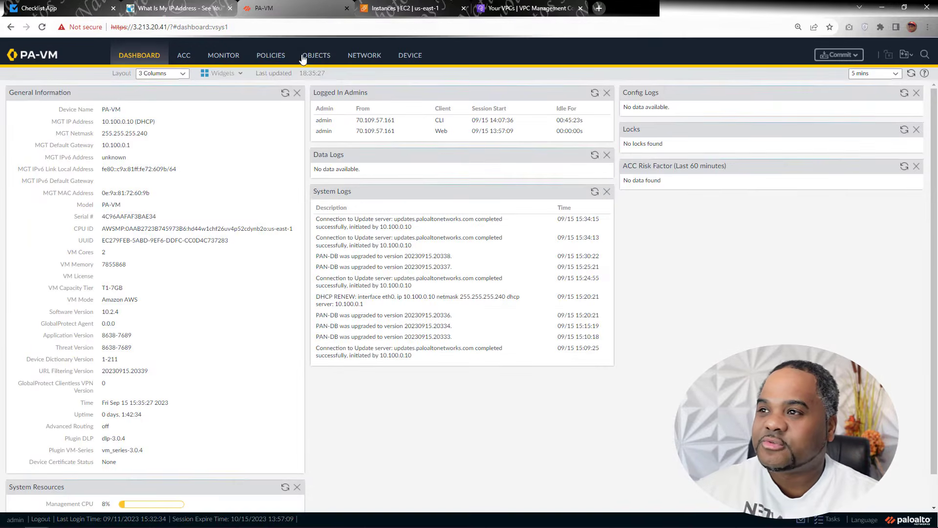
left_click(405, 60)
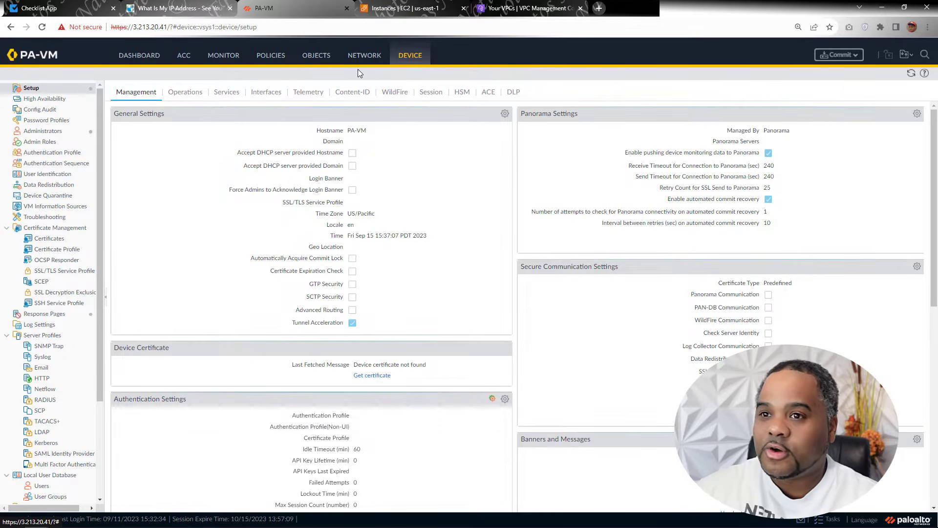
scroll(64, 205, "down", 3)
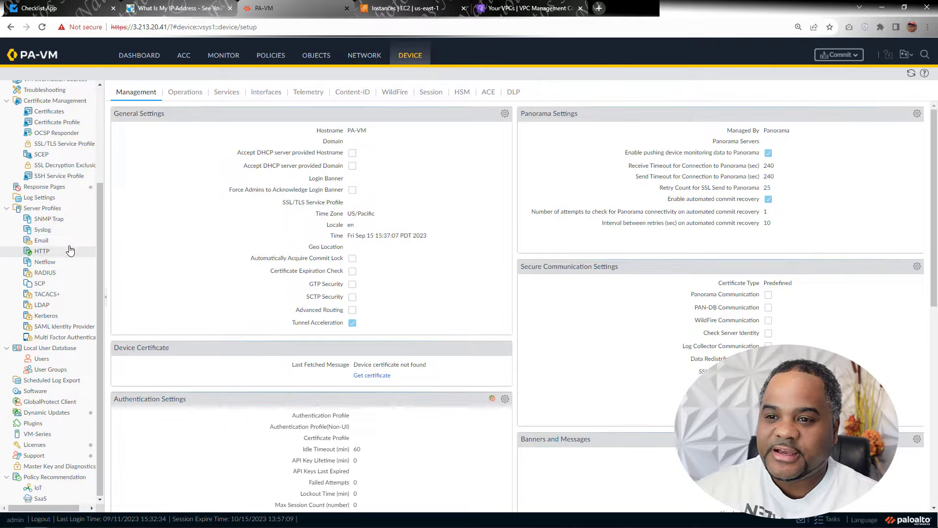
scroll(58, 240, "up", 1)
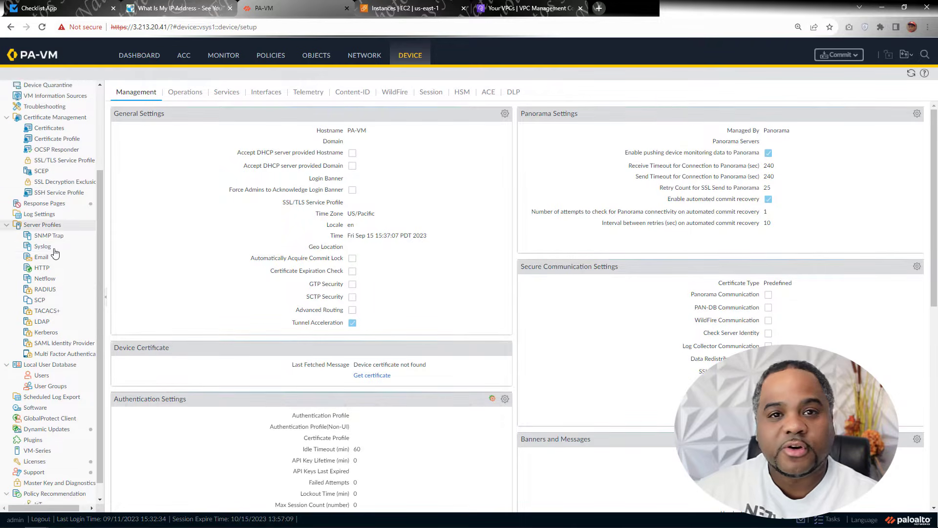
scroll(61, 264, "up", 2)
scroll(70, 275, "up", 1)
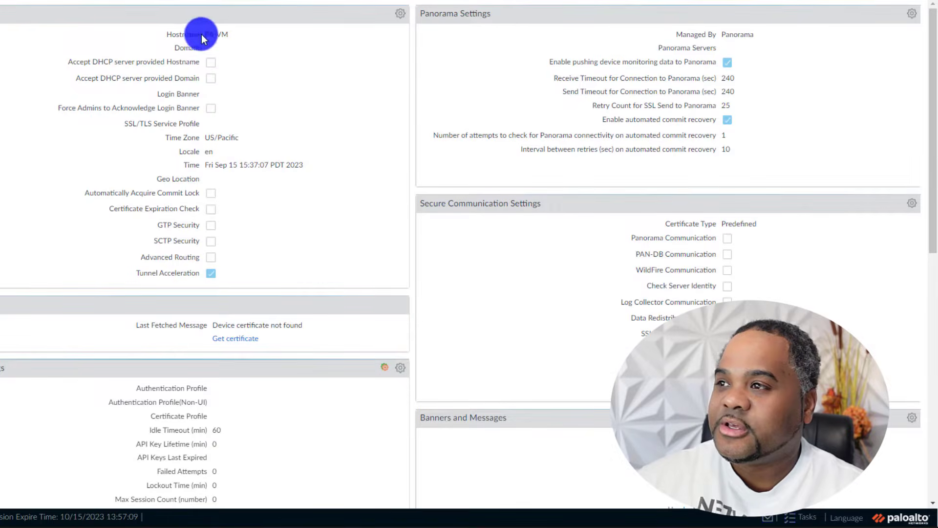
left_click(400, 20)
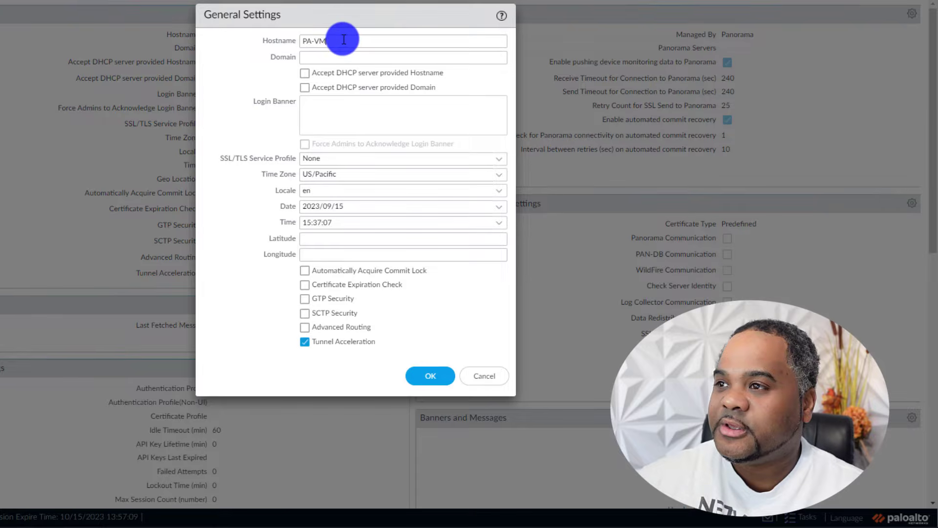
double_click(344, 40)
triple_click(346, 39)
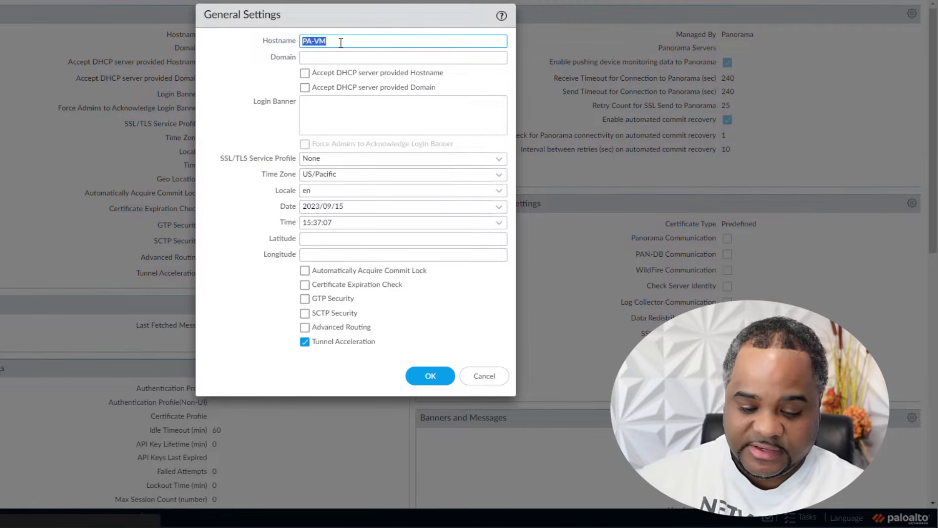
type("POC-PAFW")
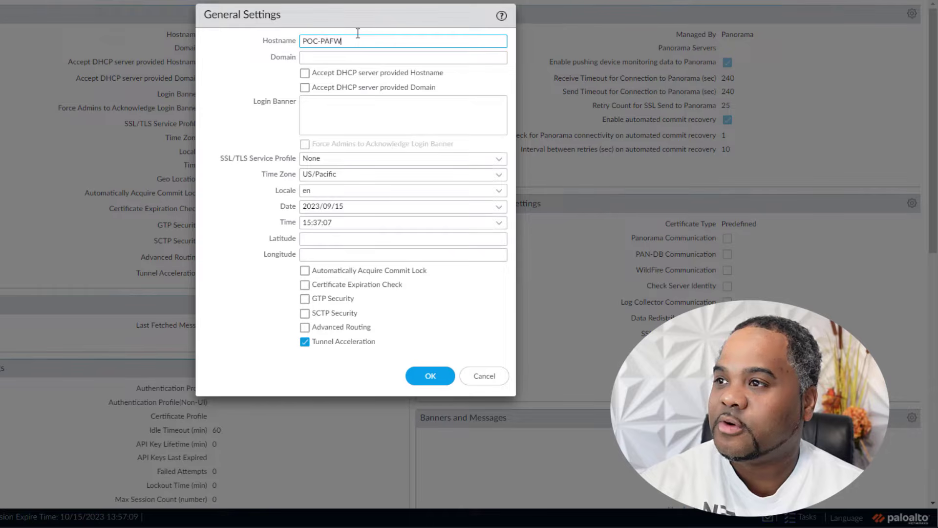
type("-AZ1")
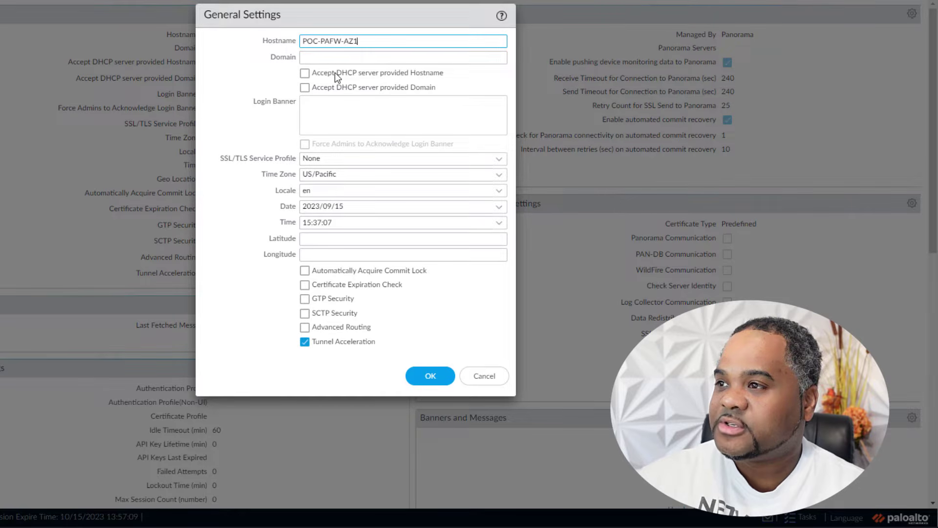
left_click(305, 73)
left_click(304, 87)
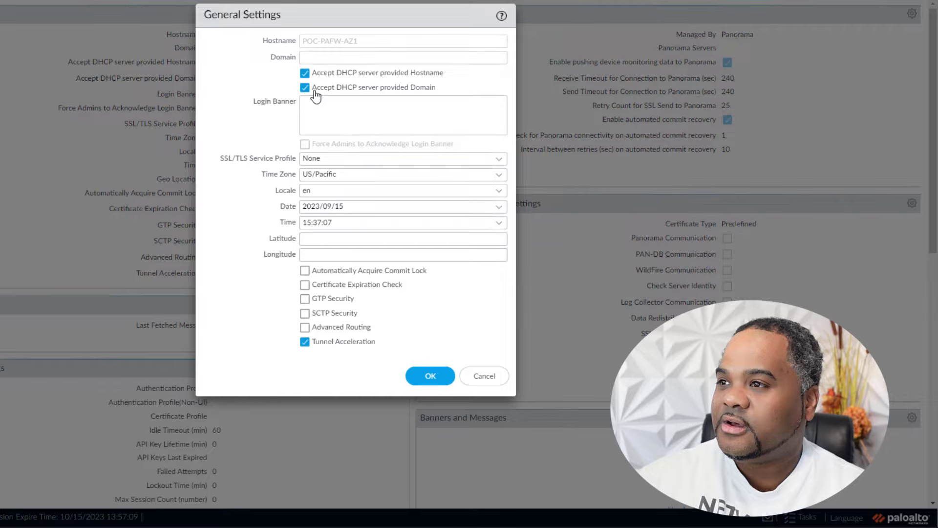
left_click(304, 73)
left_click(305, 87)
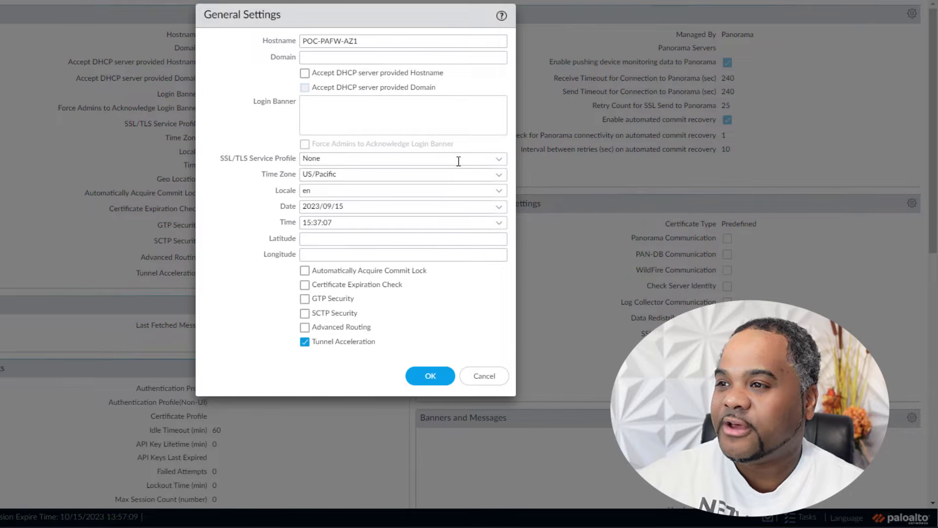
- Set the firewall's time zone to EST and save the general settings
left_click(500, 176)
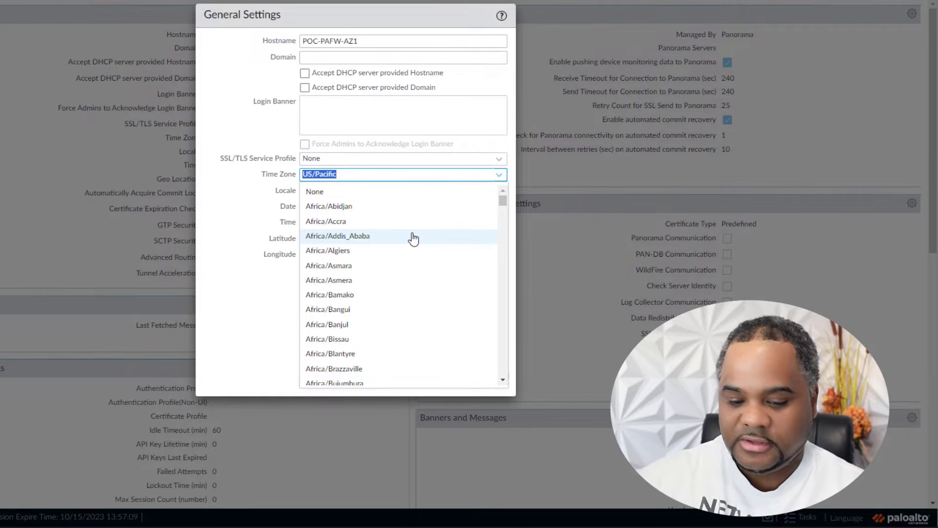
type("es")
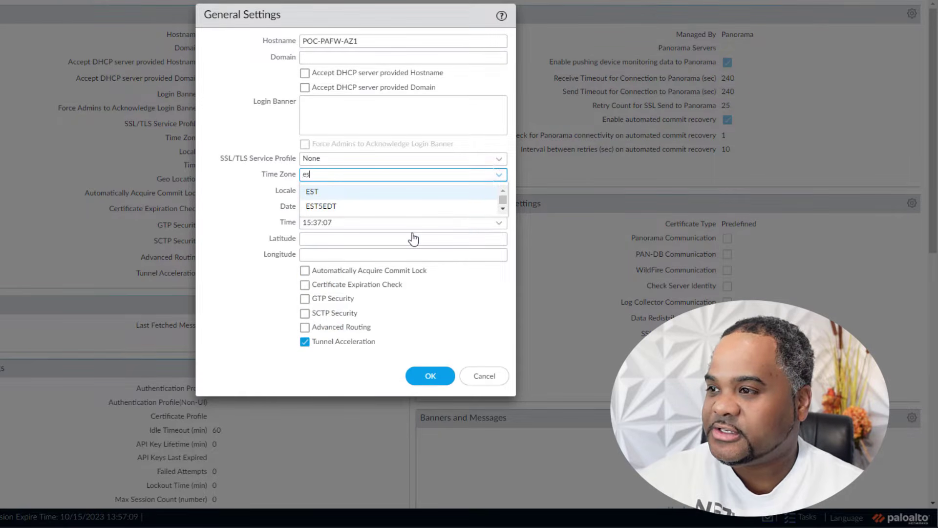
left_click(385, 194)
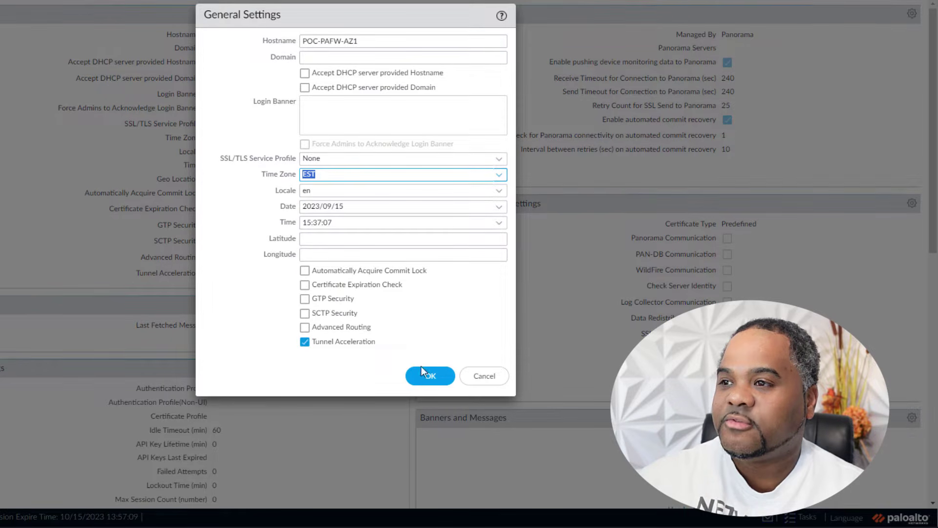
left_click(430, 378)
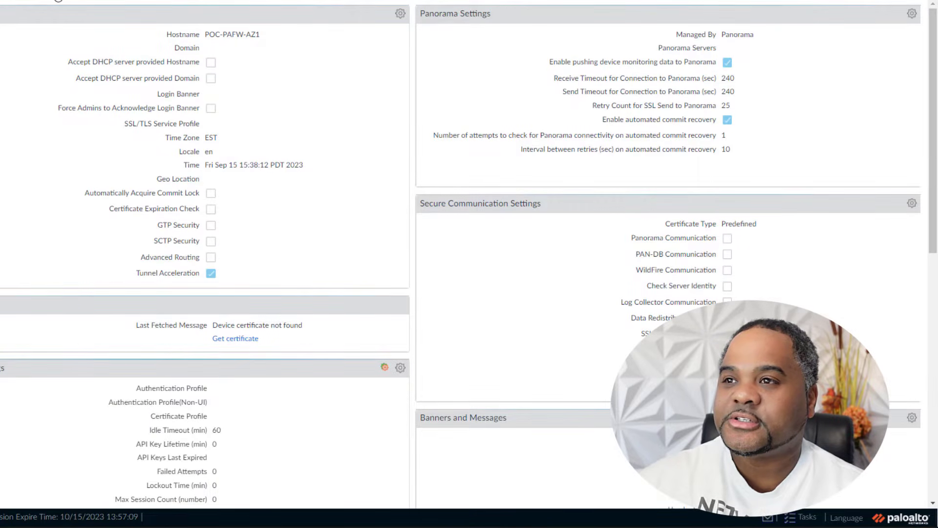
- In the device's services settings, set the primary DNS server to 169.254.169.253 and the secondary DNS server to 8.8.8.8
left_click(57, 1)
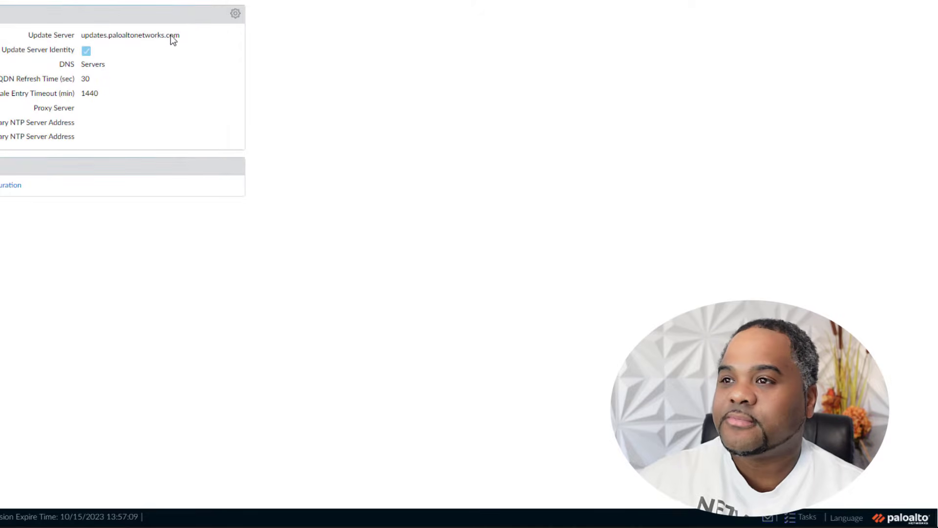
left_click(235, 16)
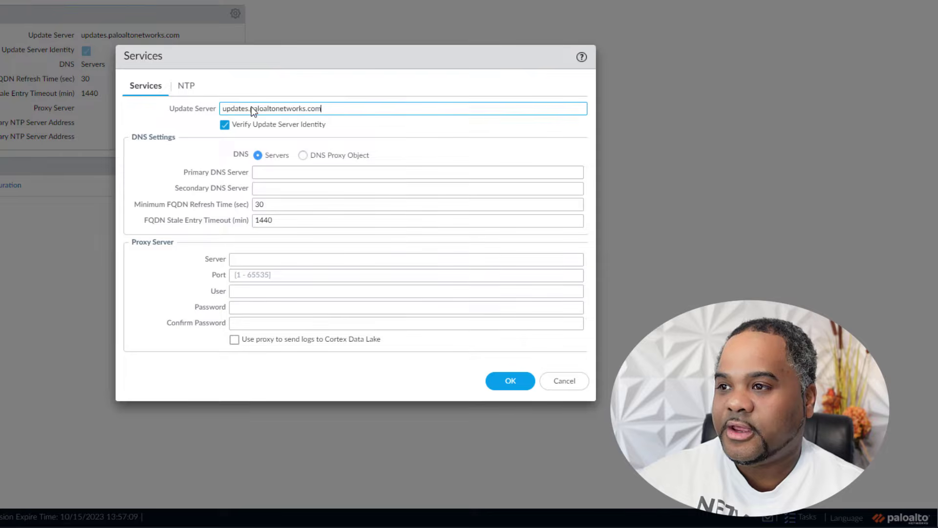
left_click(294, 171)
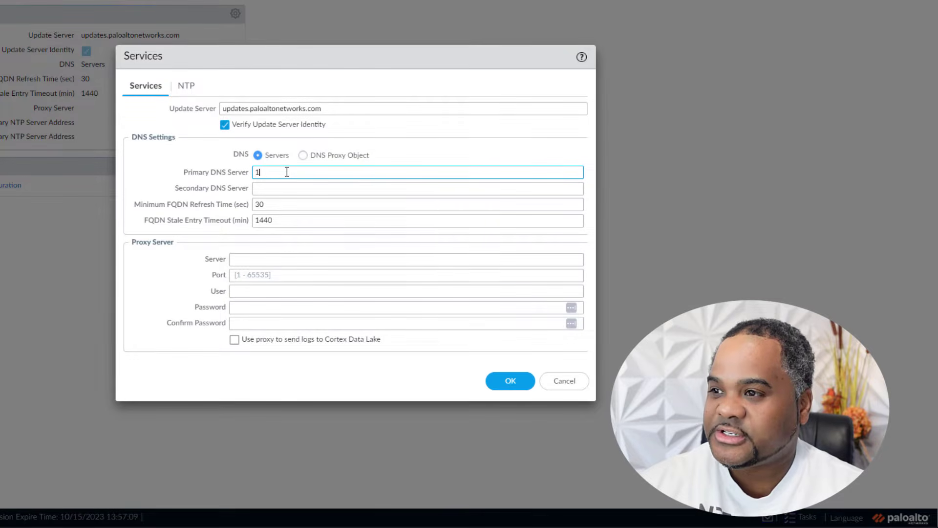
type("69.254.")
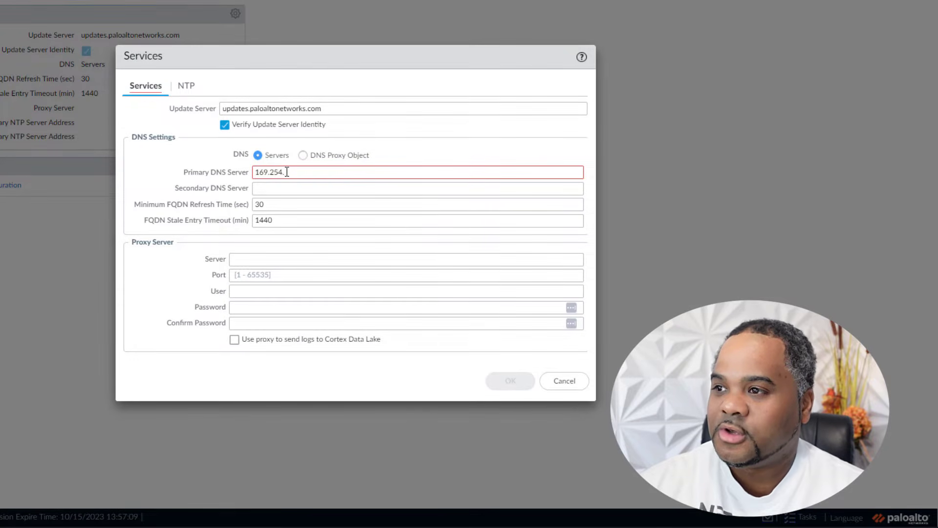
type("169.253")
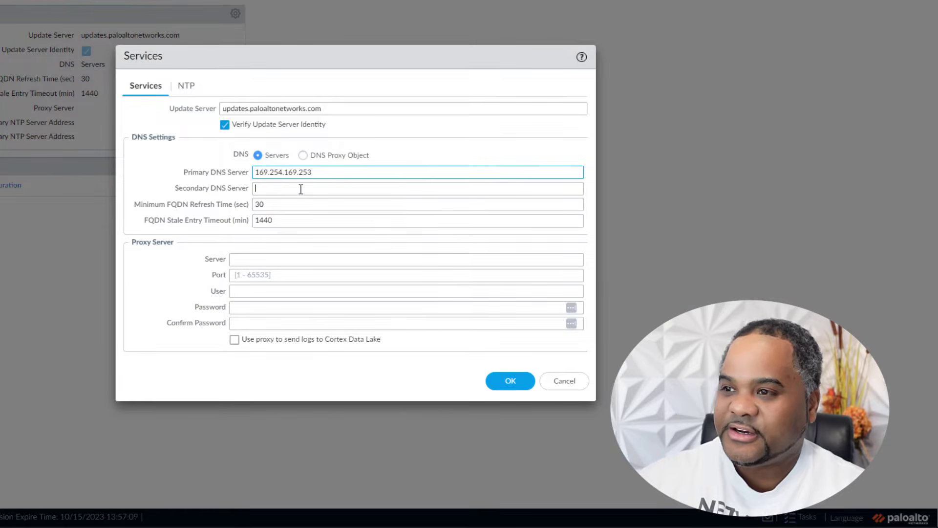
left_click(301, 189)
type("8")
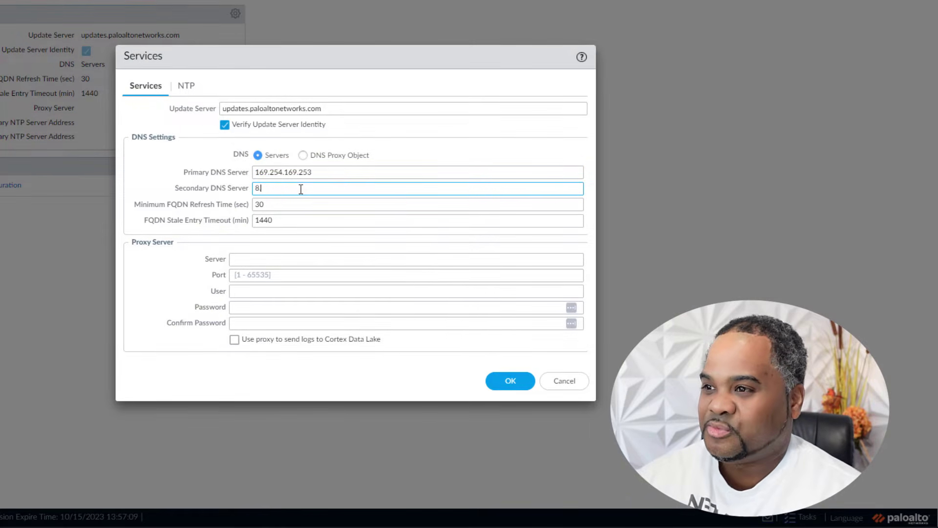
type(".8.8.8")
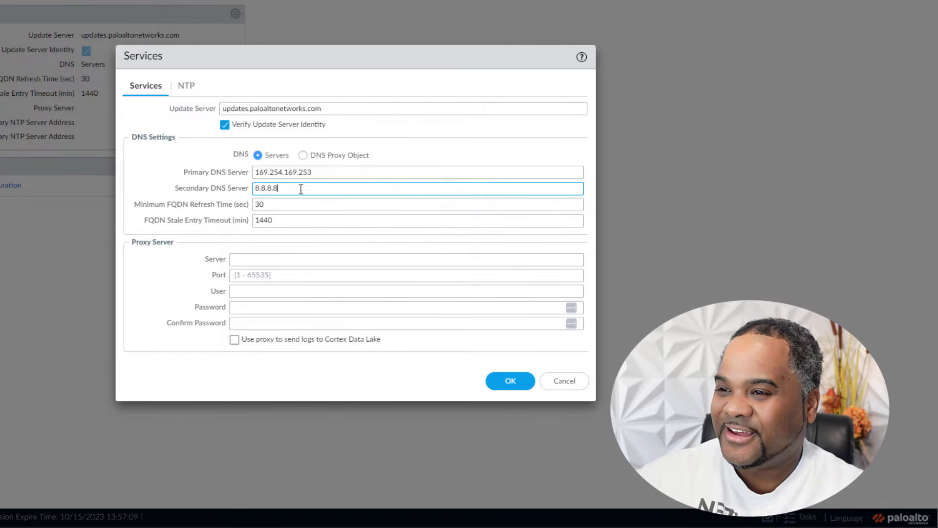
- Set the primary NTP server address to 169.254.169.123 and save the services settings
left_click(187, 87)
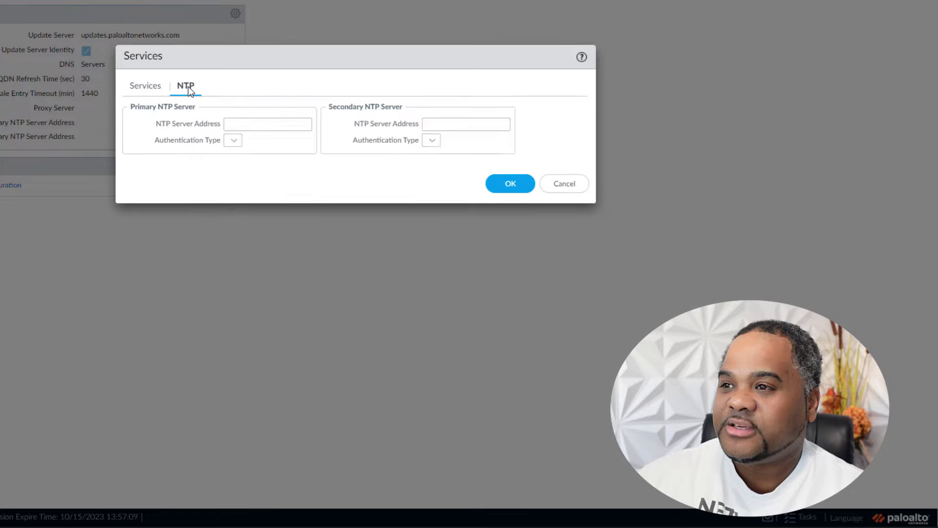
left_click(270, 122)
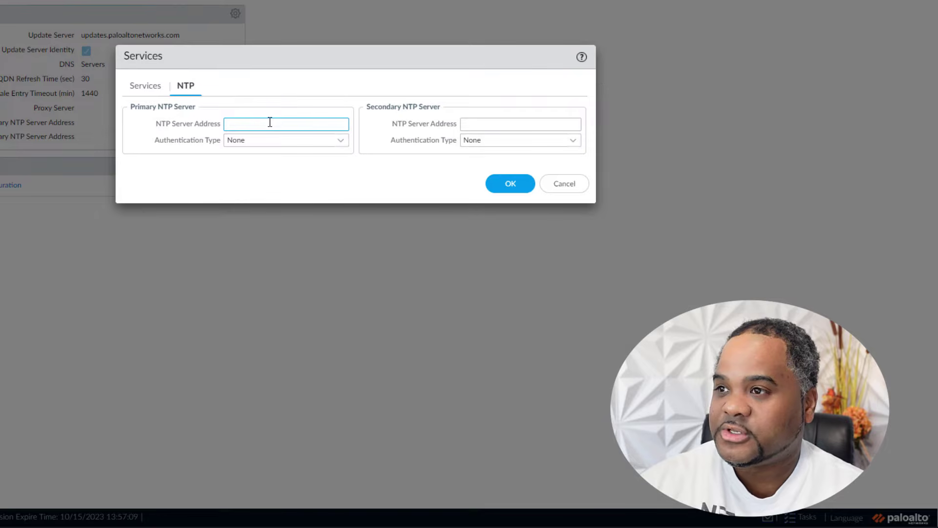
type("169.254.1")
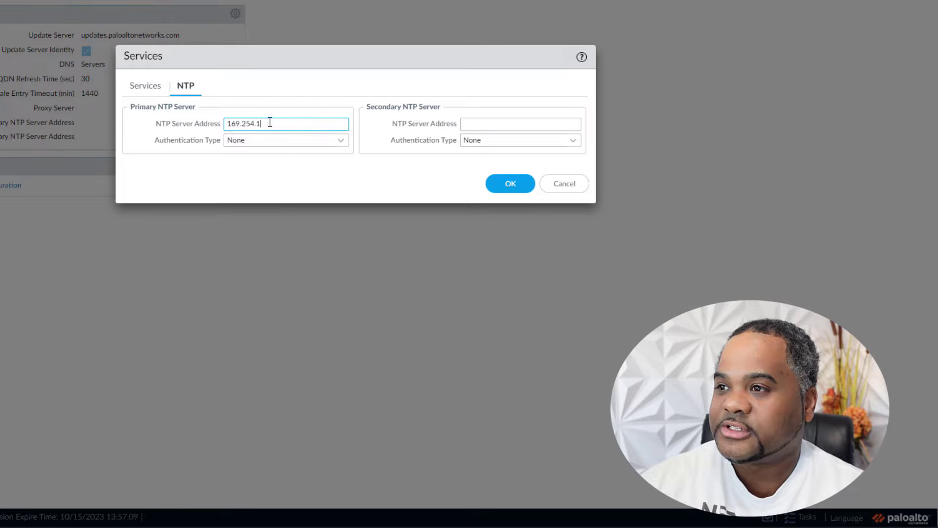
type("69.123")
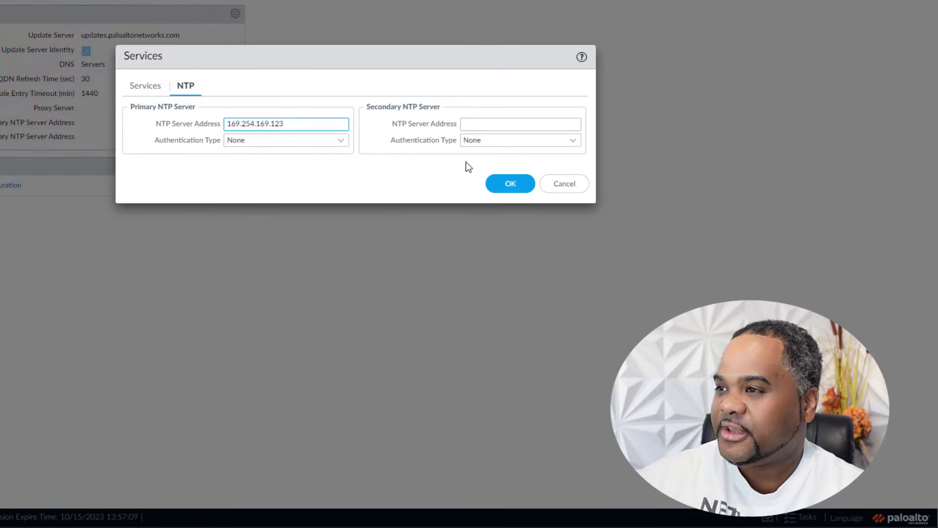
left_click(509, 185)
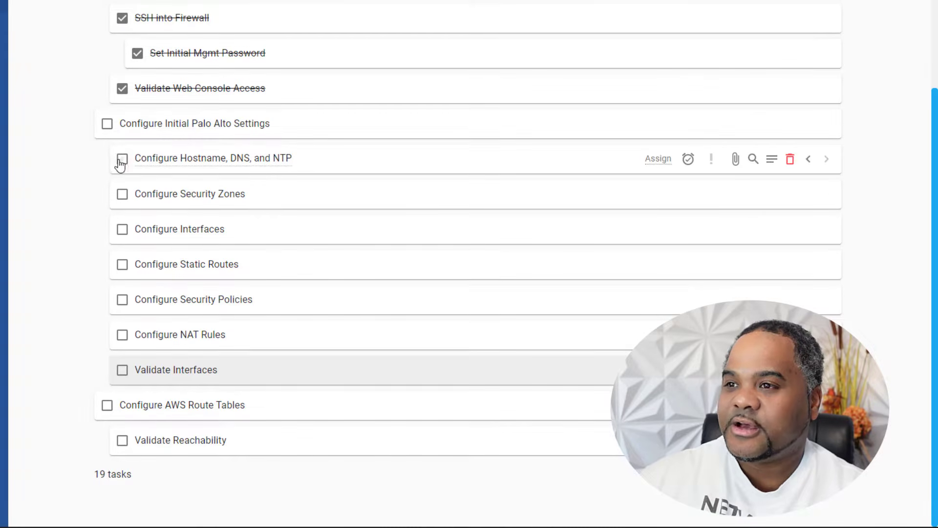
- Mark "Configure Hostname, DNS, and NTP" as done in the Checklist App, and return to the PA-VM console
left_click(120, 160)
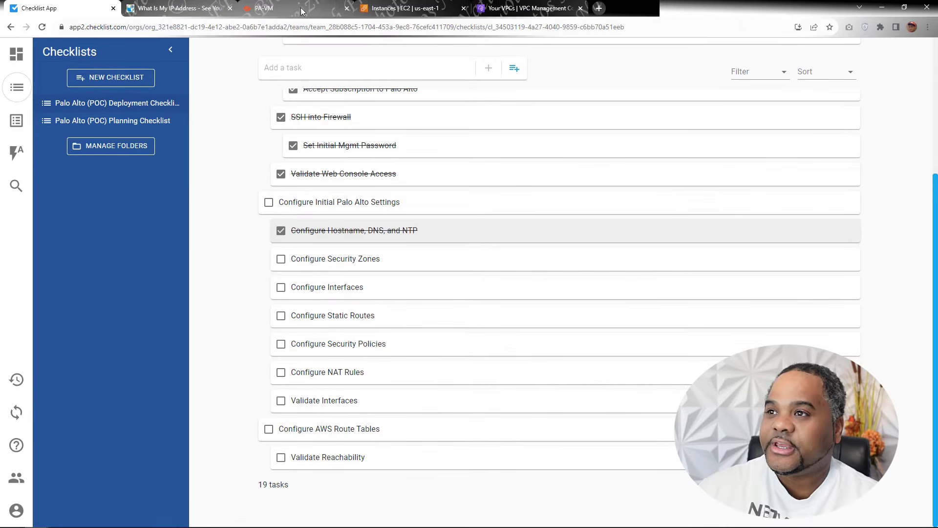
left_click(300, 11)
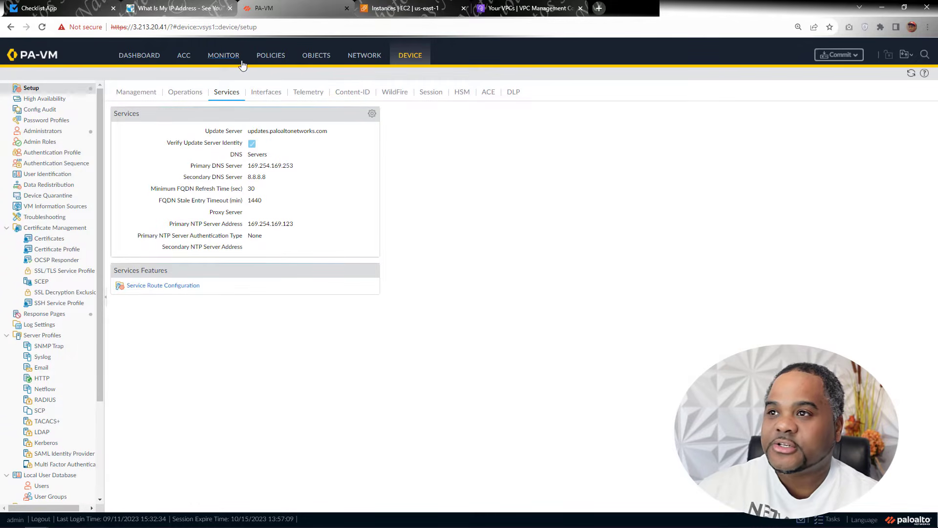
- In the network settings, add a security zone named "inside" and set its type to Layer3
left_click(368, 64)
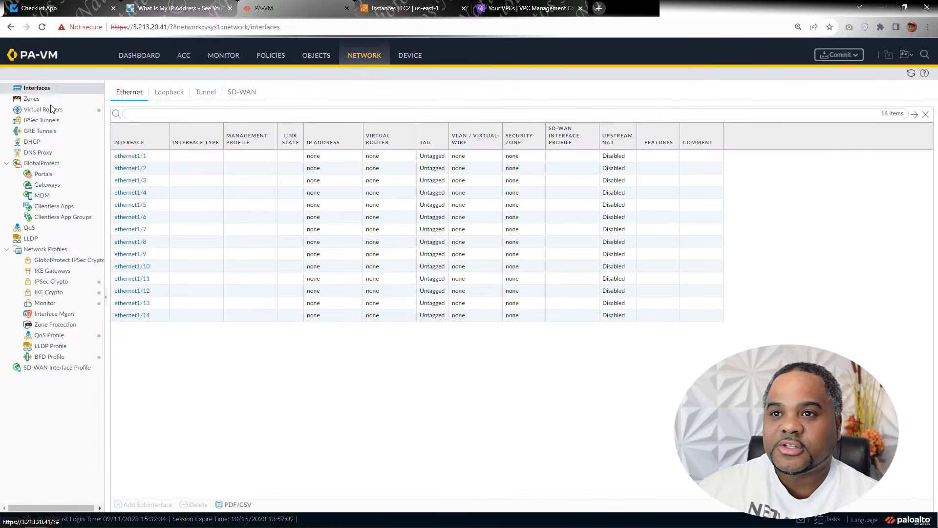
left_click(31, 101)
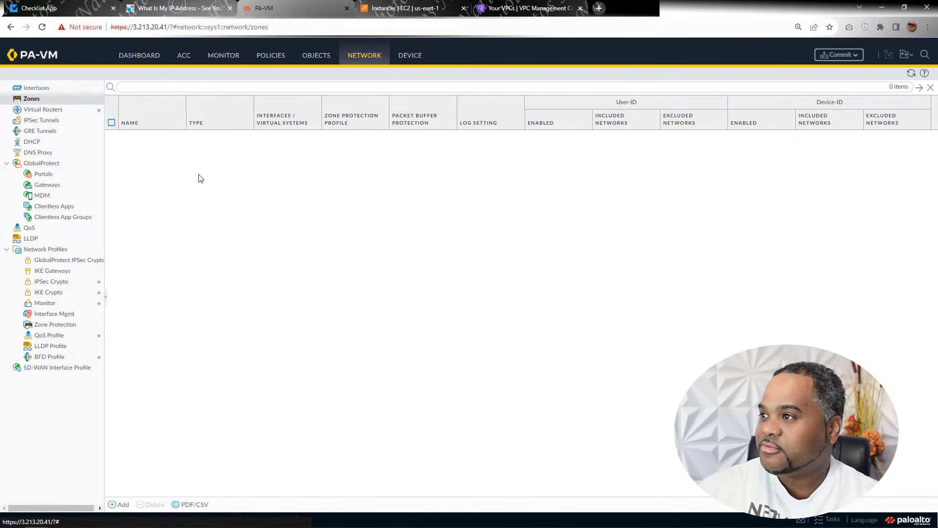
left_click(831, 65)
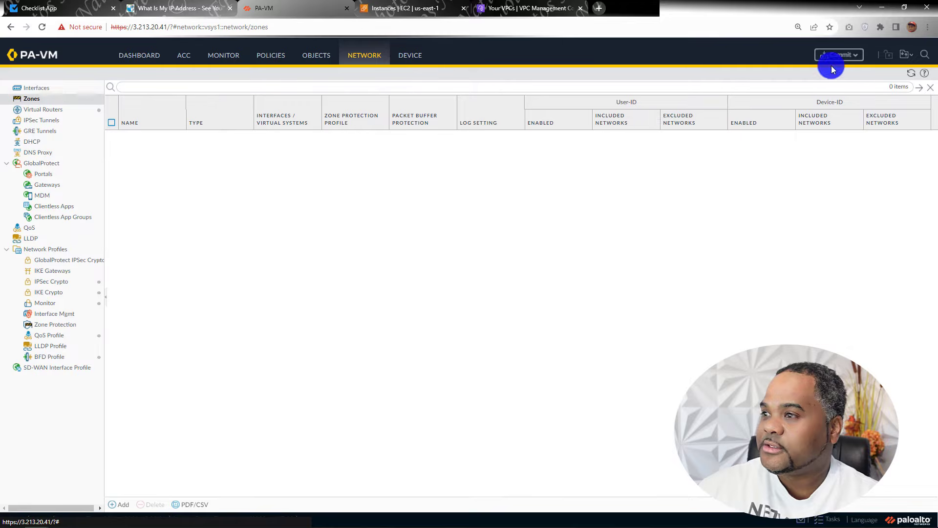
left_click(122, 505)
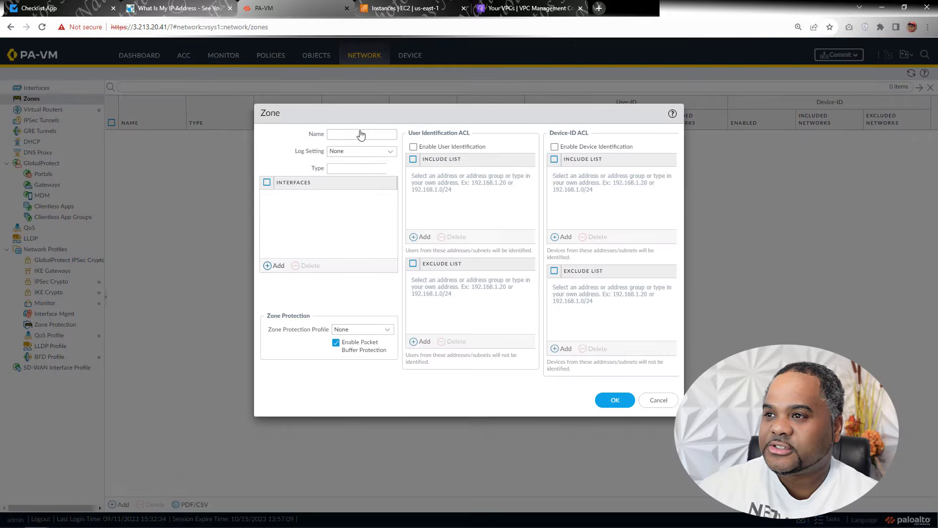
left_click(361, 134)
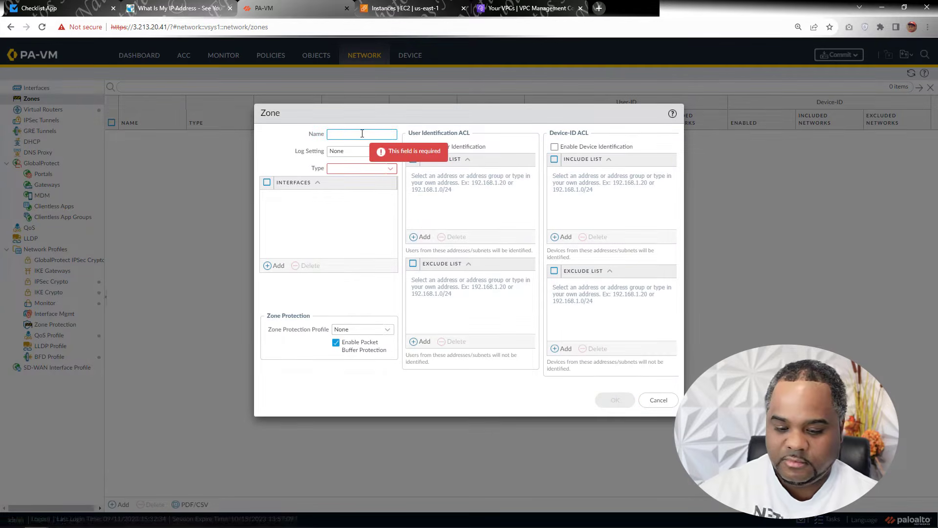
type("inside")
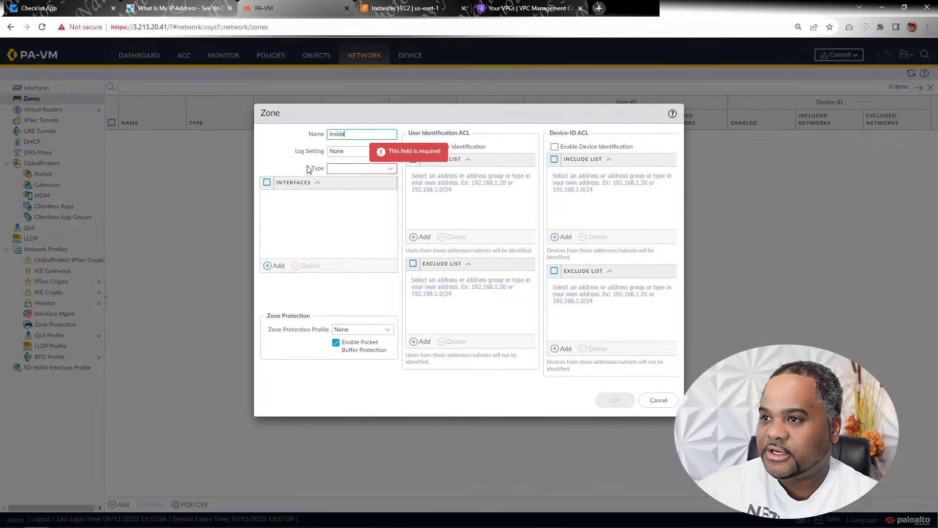
left_click(379, 166)
left_click(394, 174)
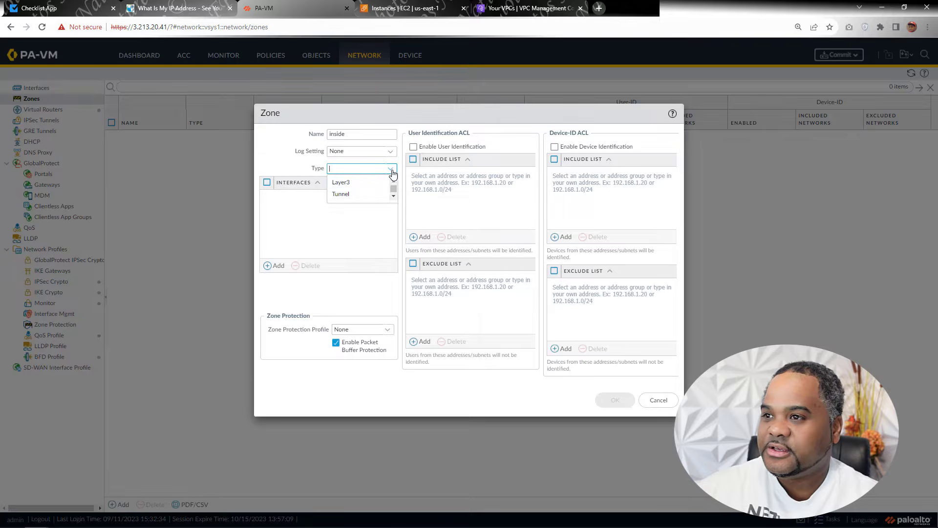
left_click(356, 184)
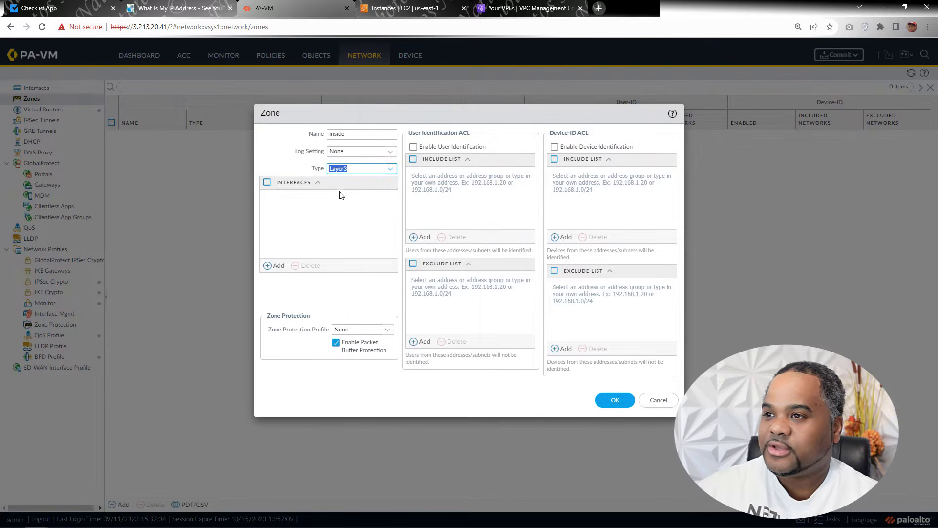
- Enable User Identification for the inside zone, keep its zone protection profile at None, and save the zone
left_click(344, 215)
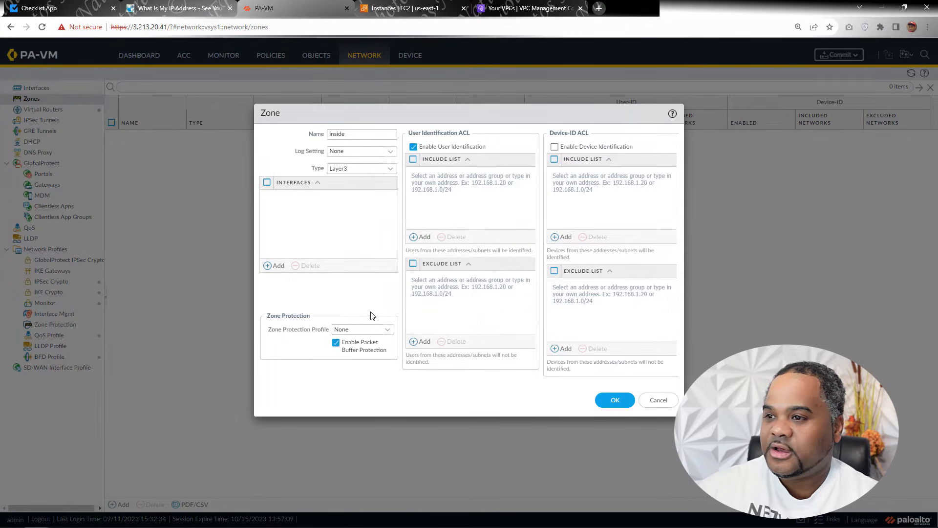
left_click(387, 331)
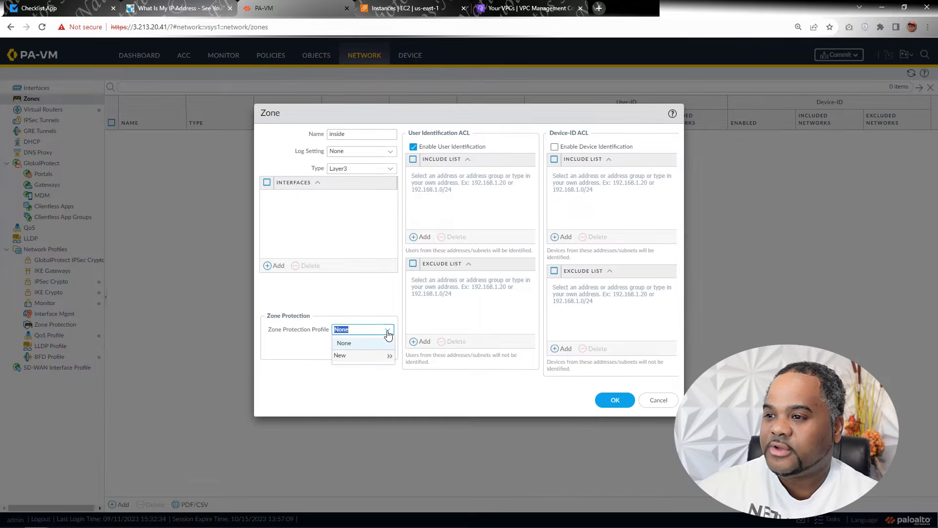
left_click(450, 336)
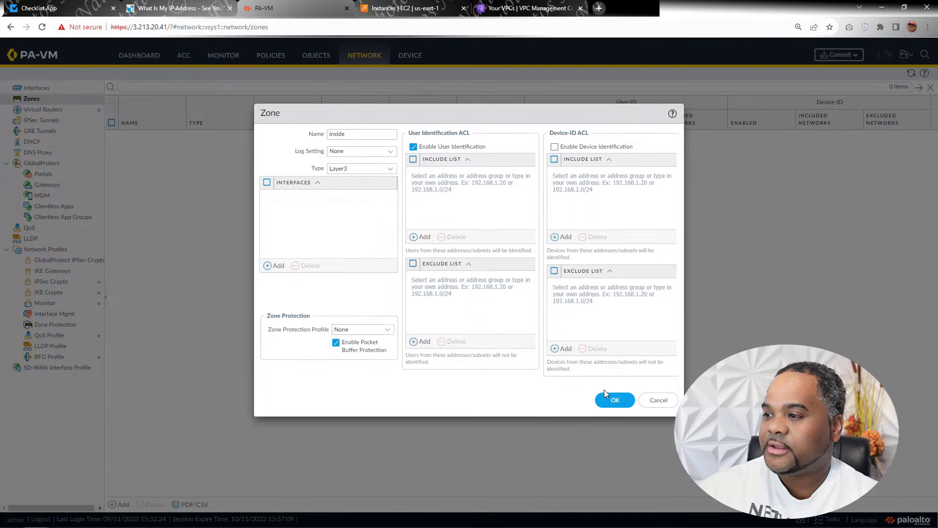
left_click(611, 399)
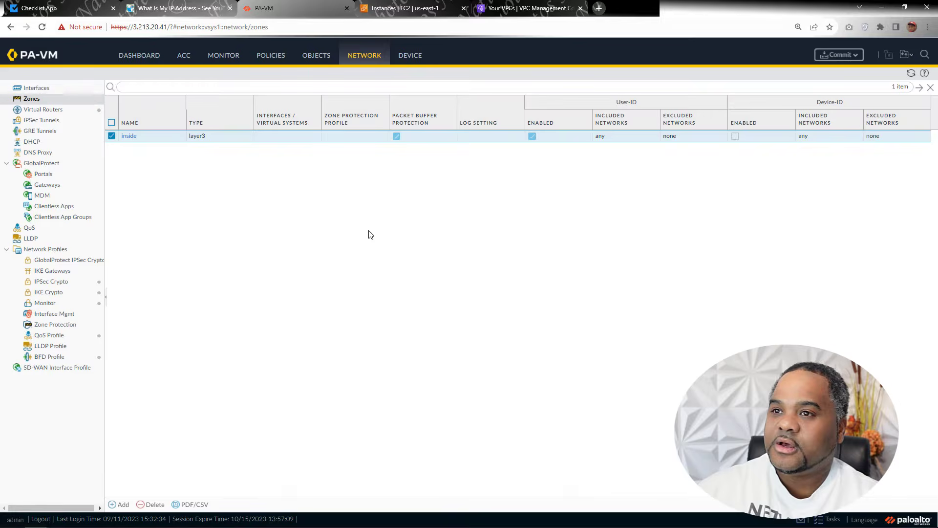
- Add and save a second security zone named "outside" with type Layer3 and User Identification left disabled
left_click(123, 505)
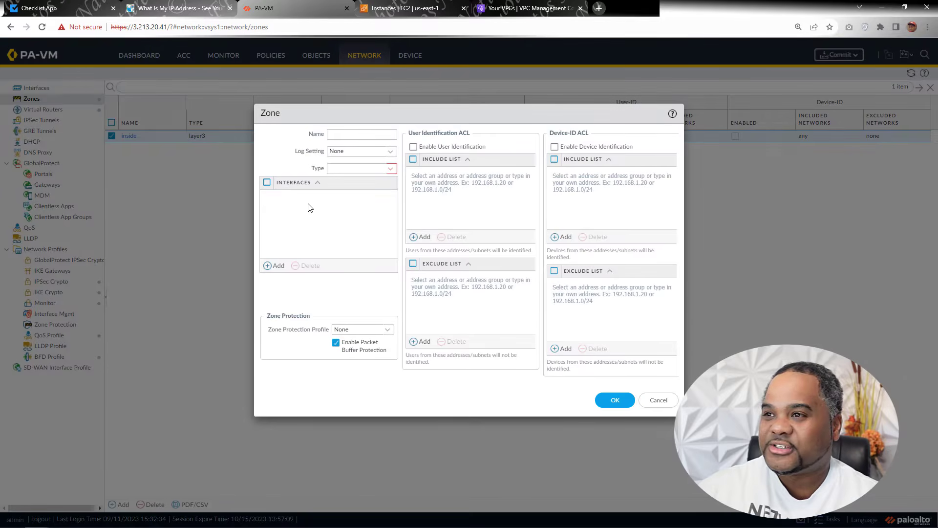
left_click(355, 134)
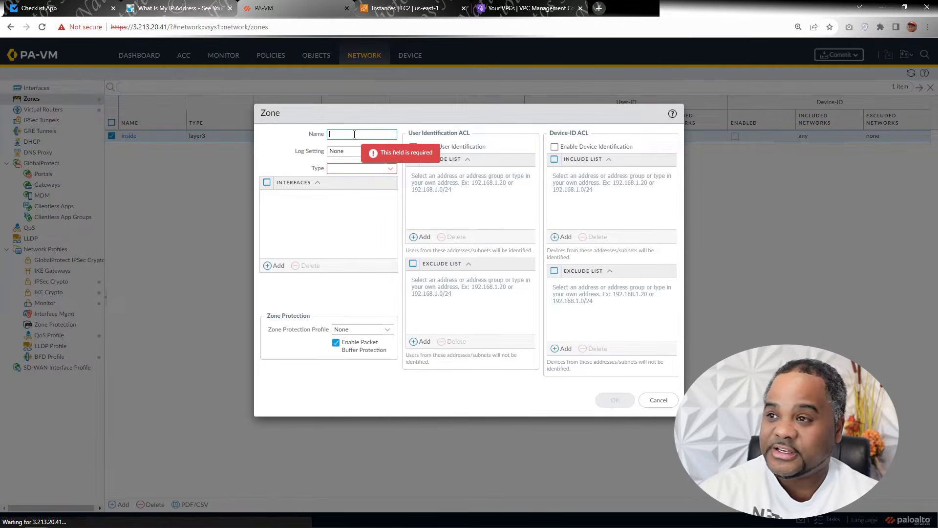
type("outside")
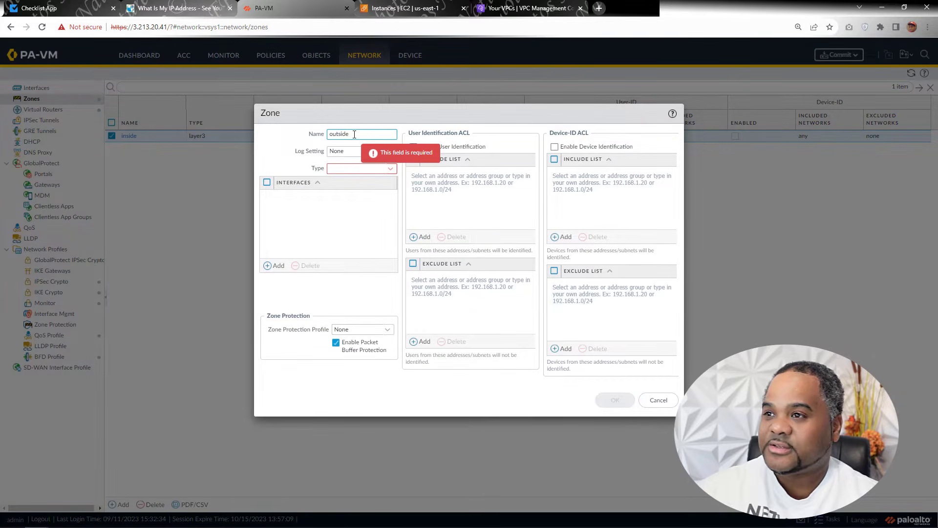
left_click(390, 169)
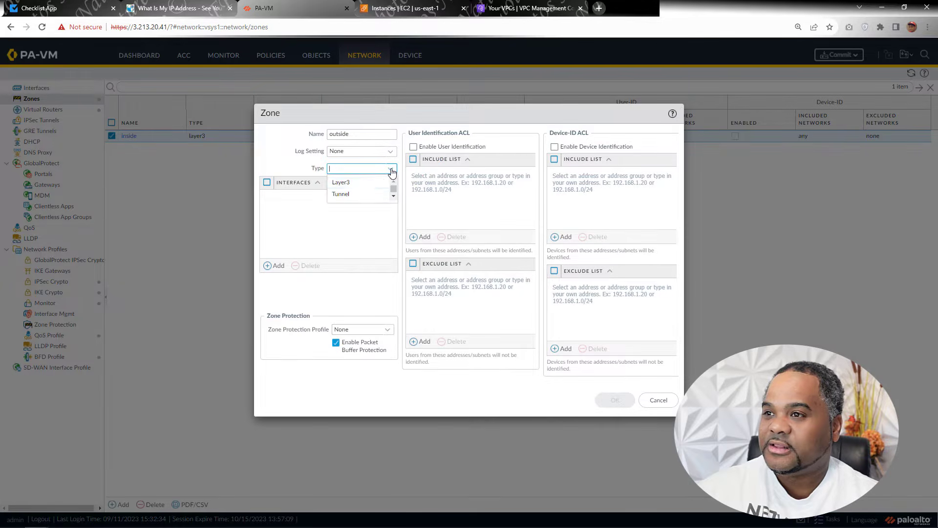
left_click(359, 183)
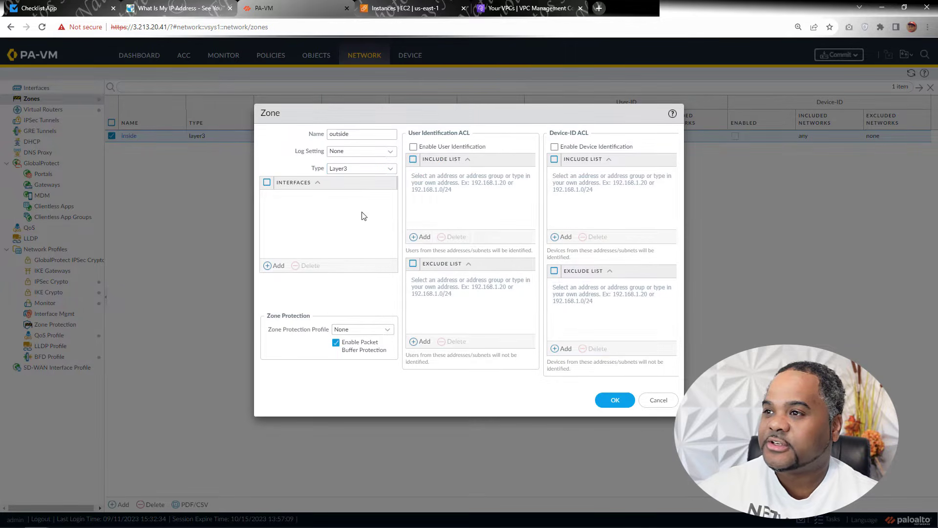
left_click(413, 147)
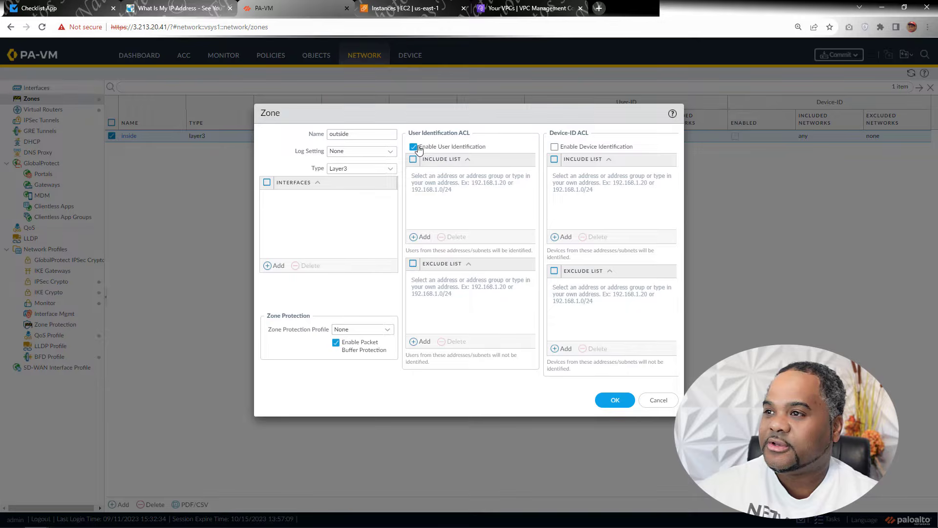
left_click(414, 147)
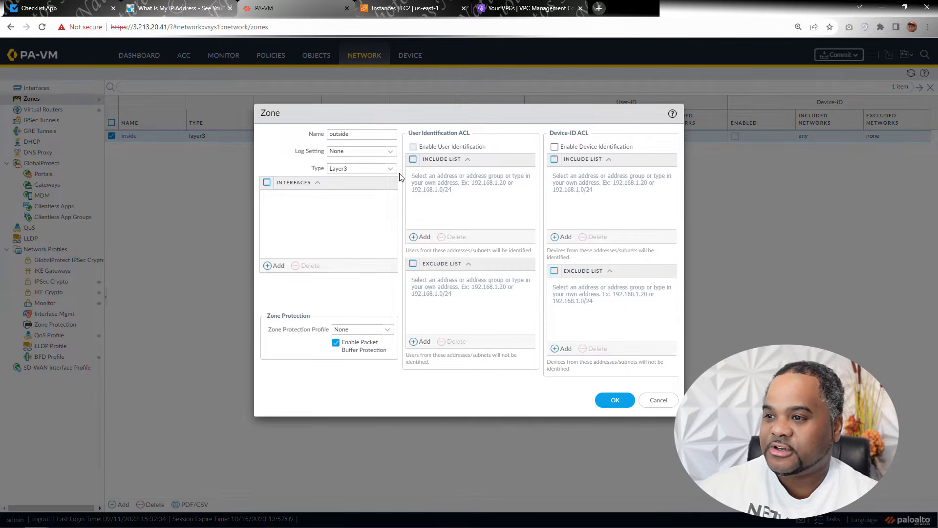
left_click(628, 407)
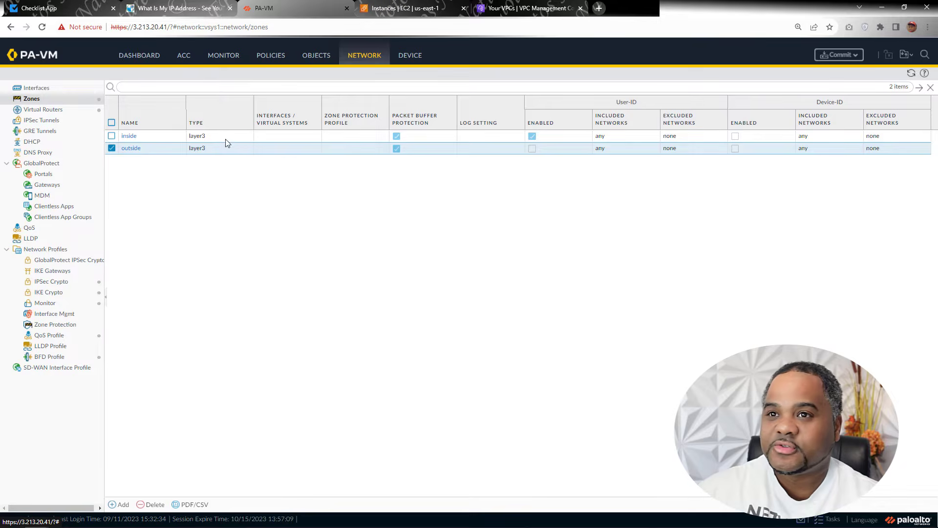
- Edit interface ethernet1/1, entering the comment "inside" and setting the interface type to Layer3
left_click(37, 89)
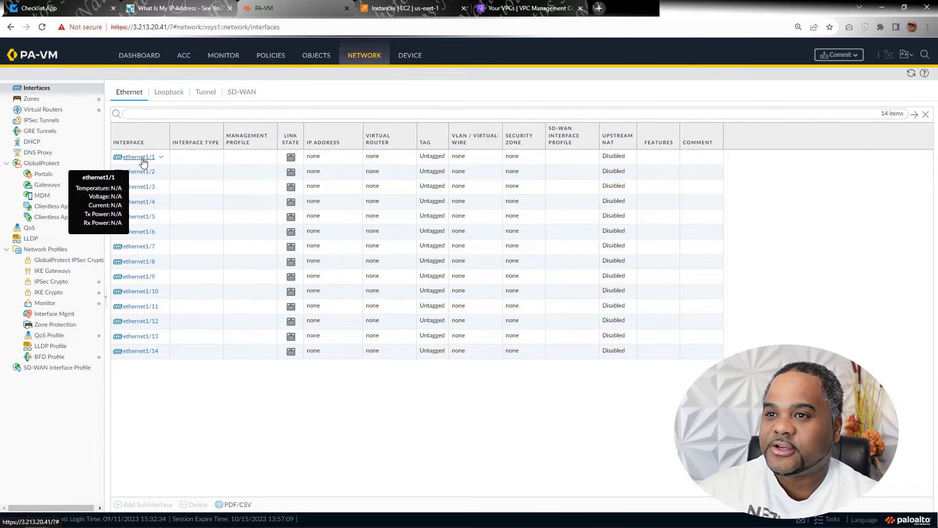
left_click(143, 161)
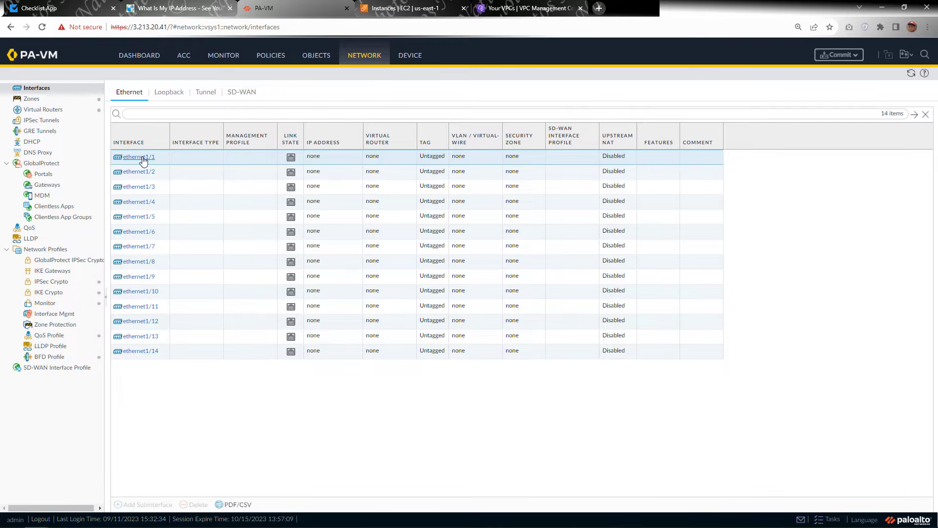
left_click(144, 158)
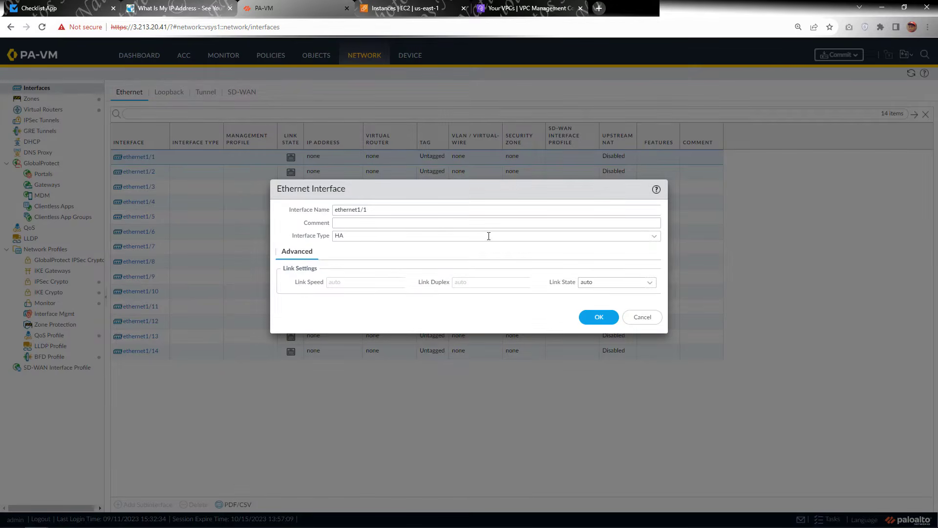
left_click(448, 221)
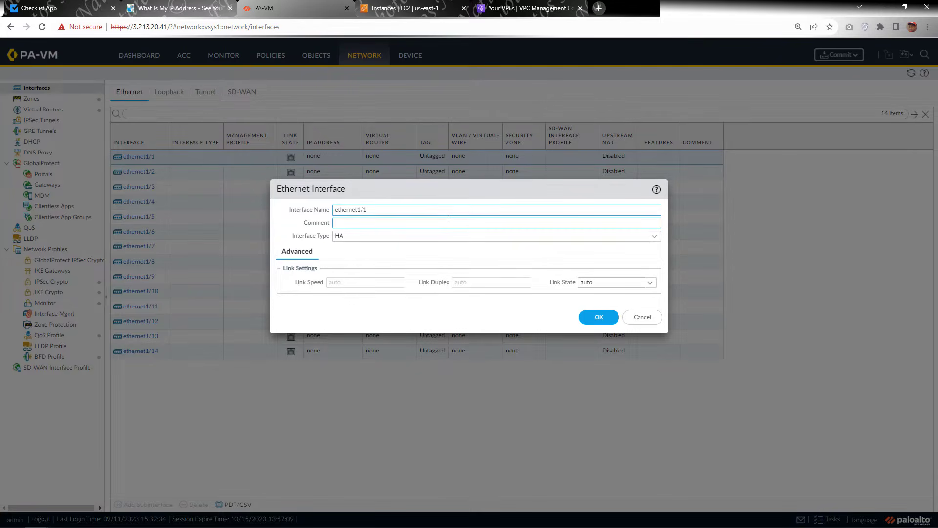
type("in")
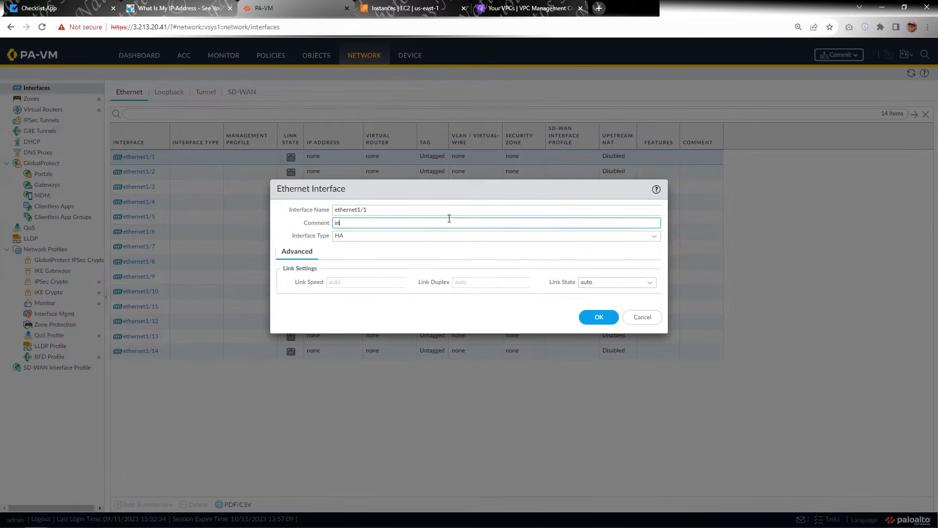
type("side")
left_click(654, 239)
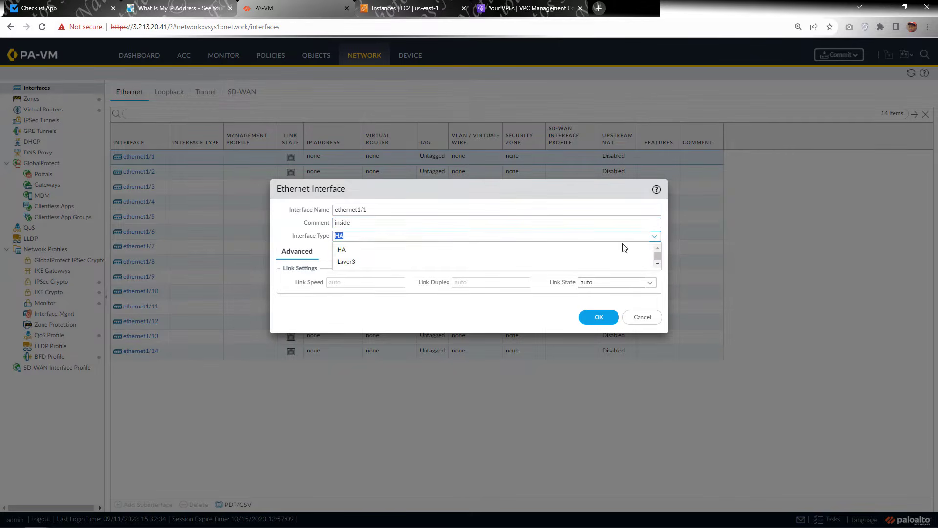
left_click(416, 262)
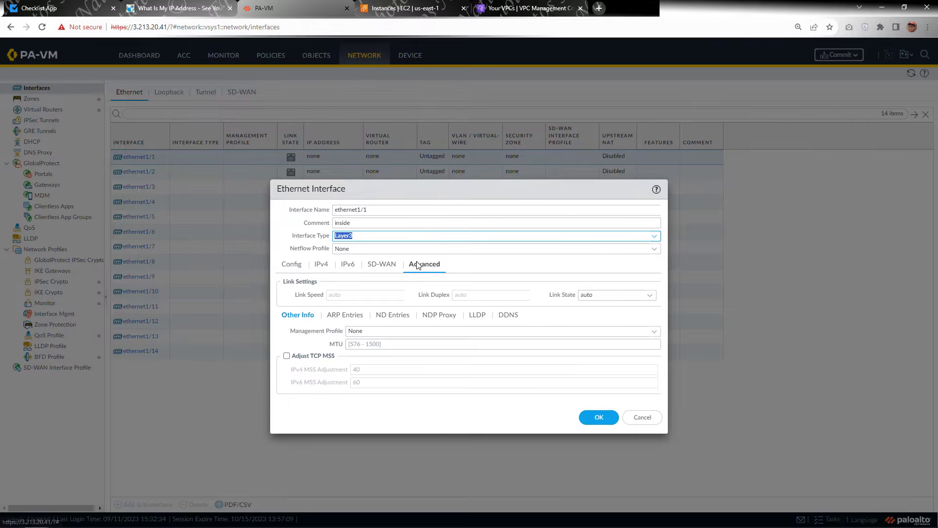
- Set ethernet1/1's link state to up and its IPv4 type to DHCP Client, without automatic default route creation
left_click(653, 298)
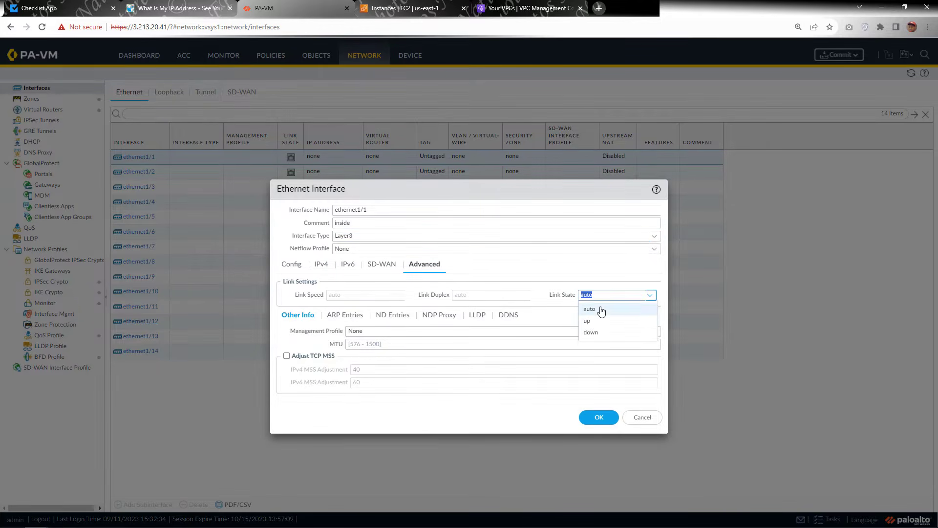
left_click(591, 326)
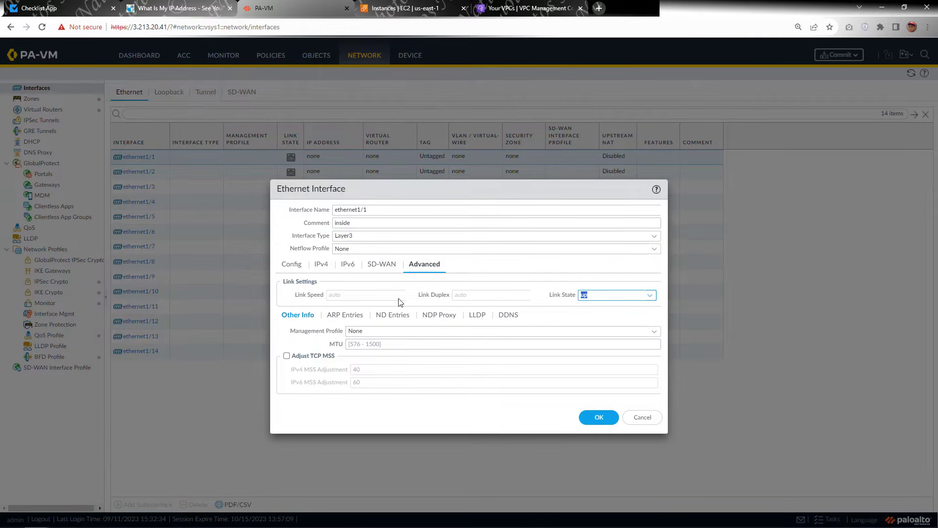
left_click(321, 268)
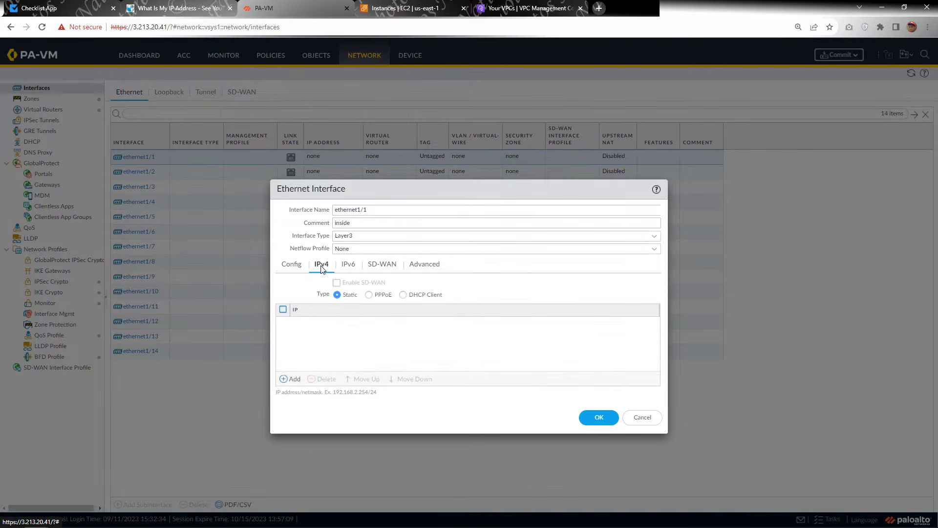
left_click(403, 296)
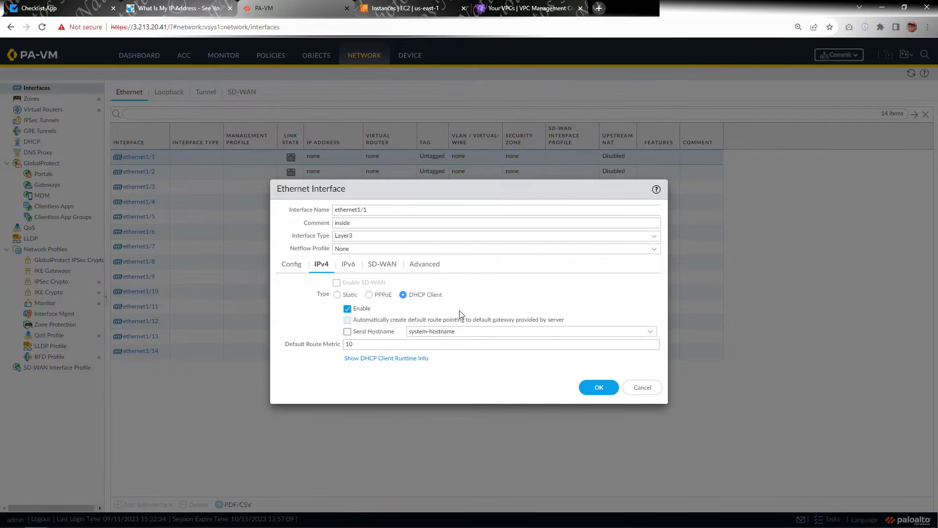
- Create the management profile "Inside-Mgmt-Profile" for ethernet1/1 with SSH and Ping enabled, and save the interface
left_click(418, 266)
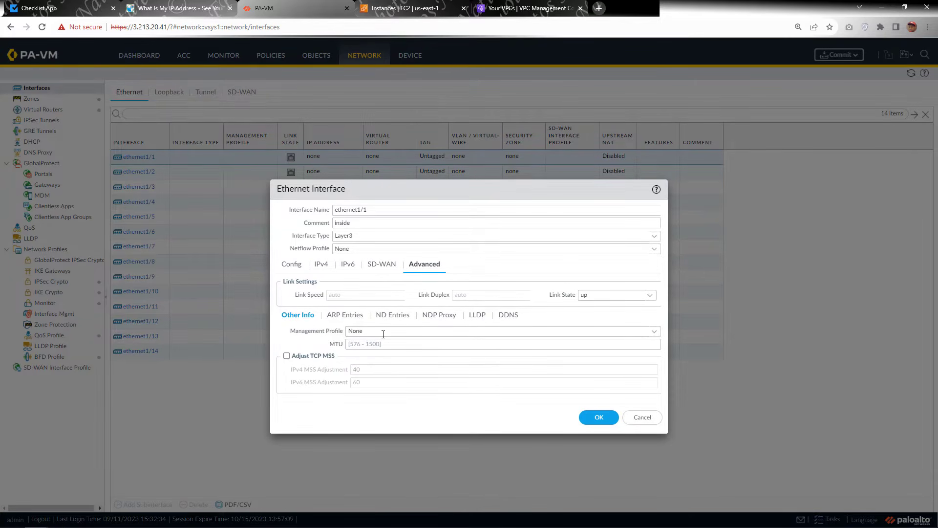
left_click(652, 334)
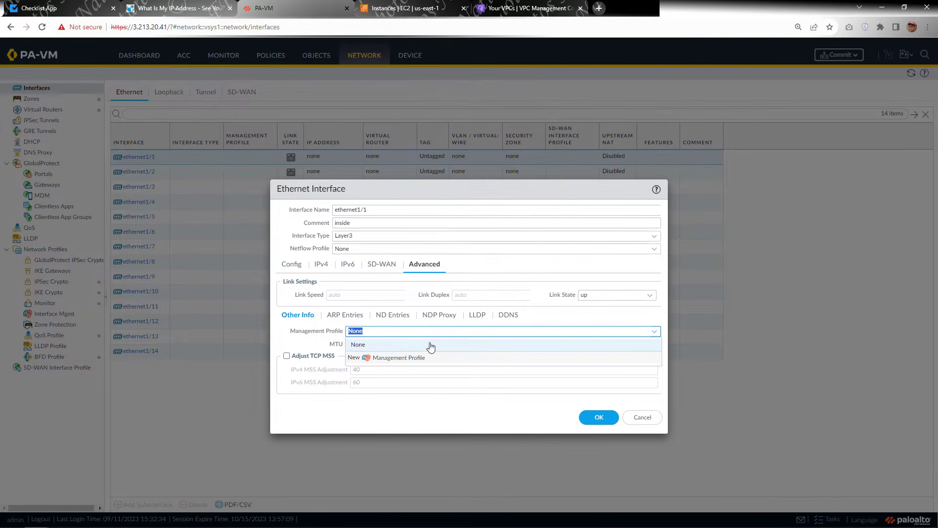
left_click(395, 359)
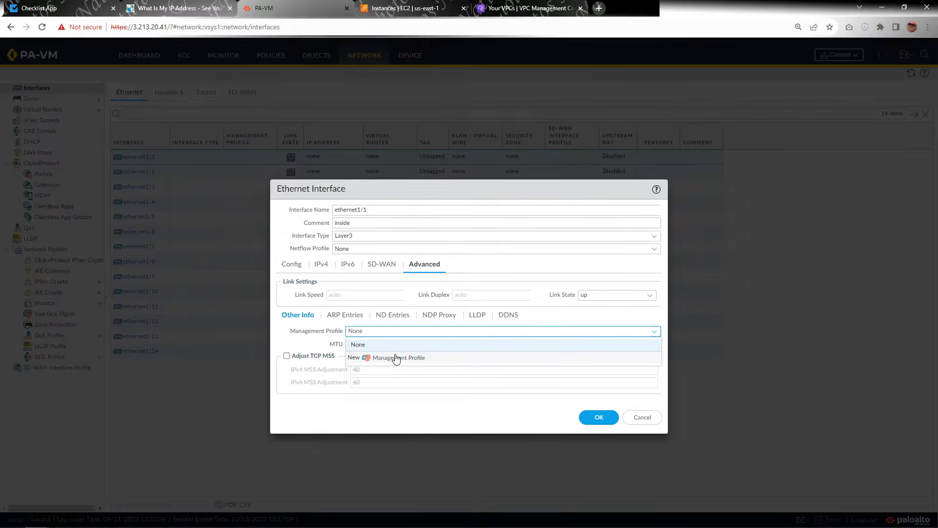
left_click(396, 356)
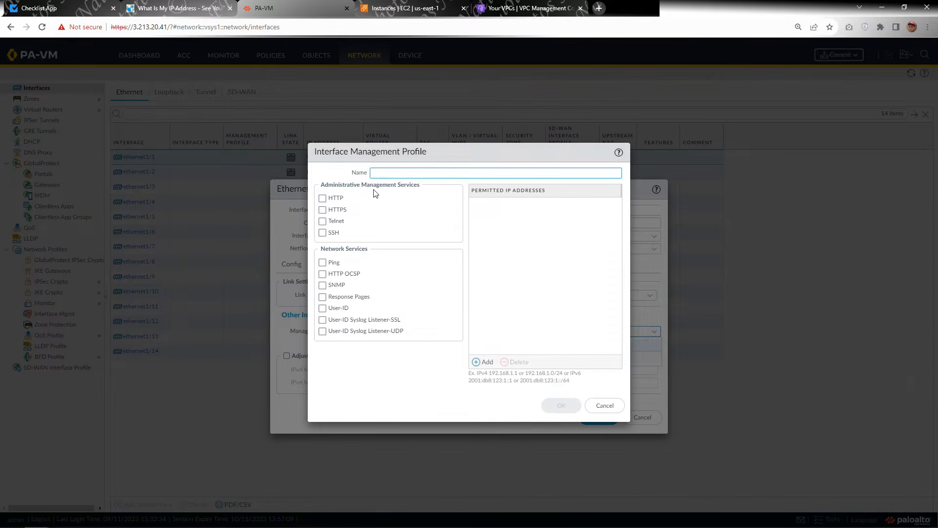
type("Inside-Mgmt-Profile")
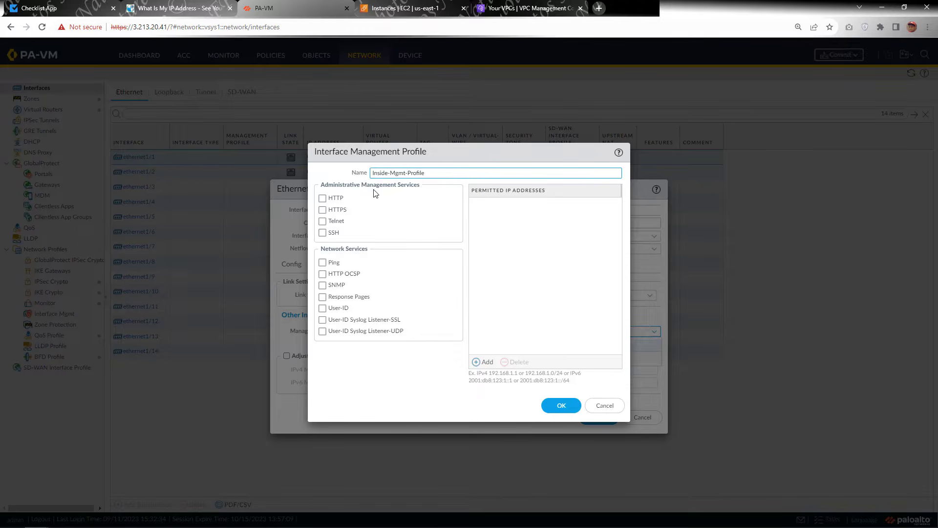
left_click(326, 233)
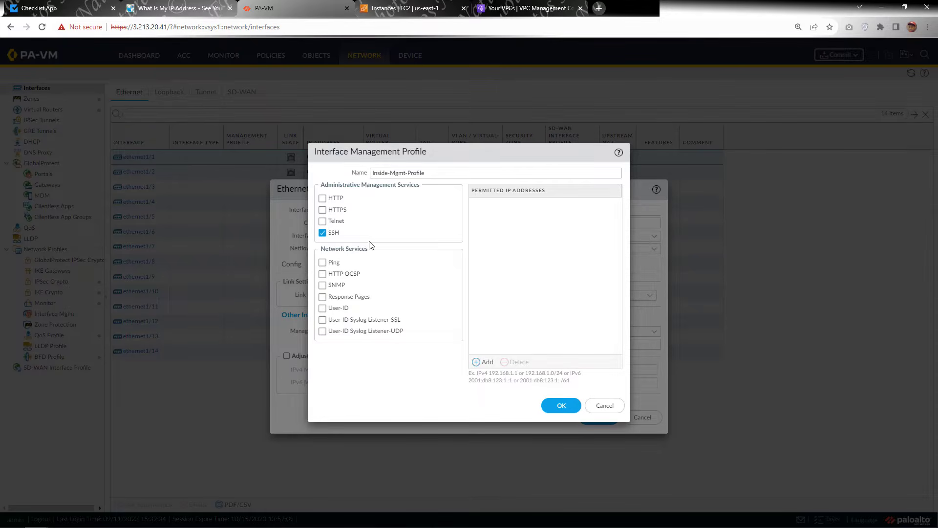
left_click(322, 263)
left_click(560, 408)
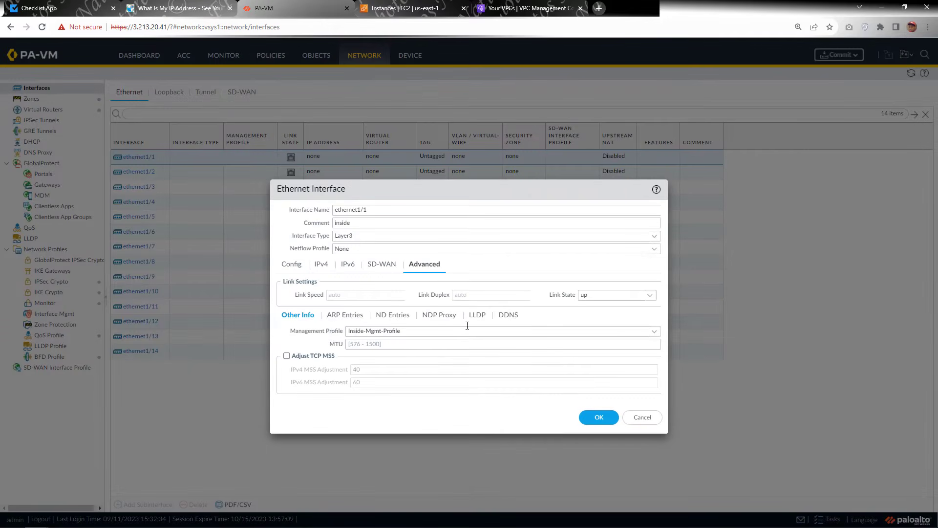
left_click(589, 418)
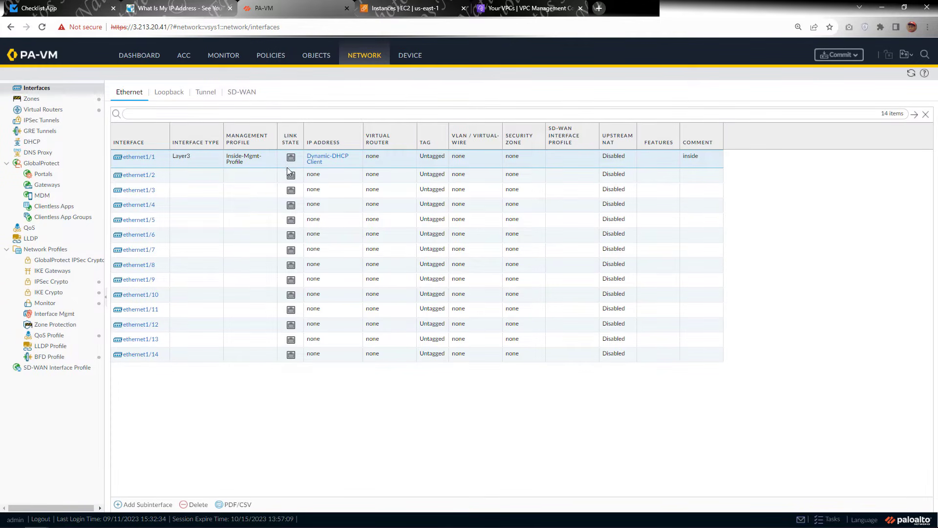
- Edit interface ethernet1/2, entering the comment "outside" and setting its interface type to Layer3 and link state to up
left_click(144, 177)
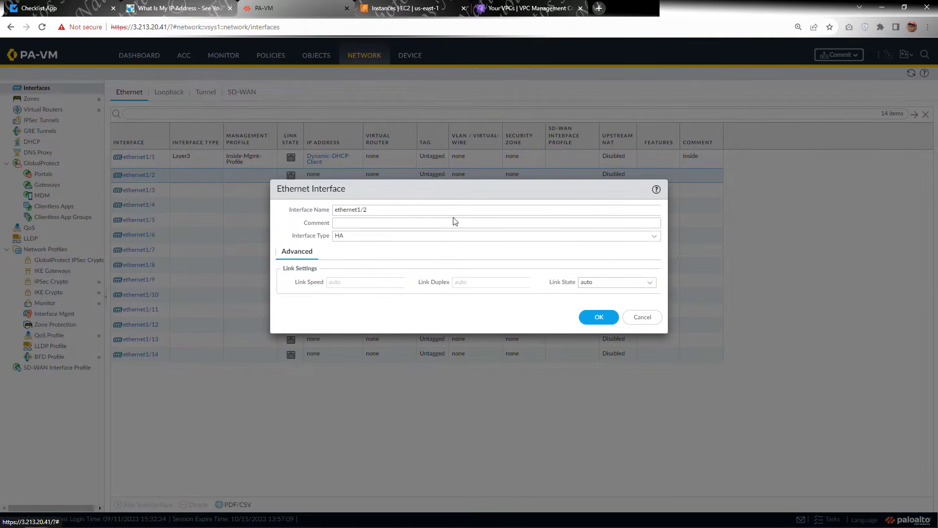
left_click(467, 209)
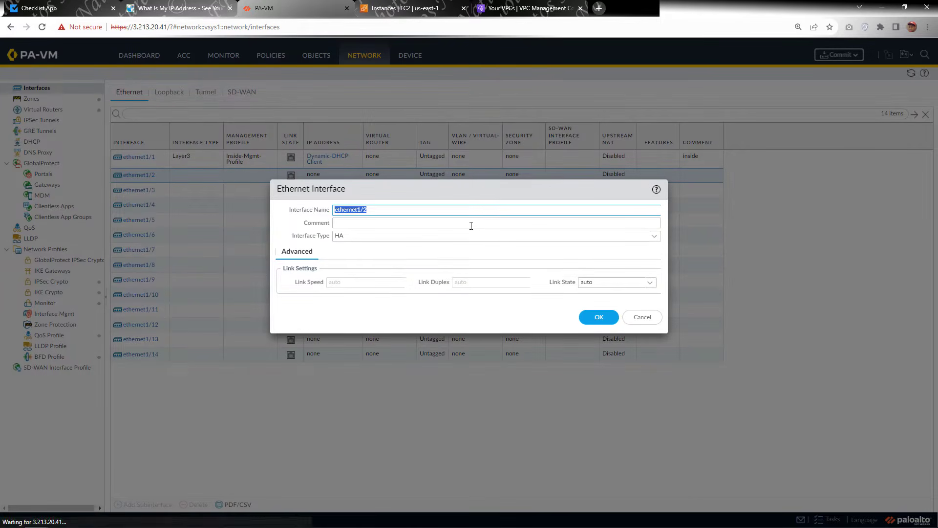
left_click(513, 224)
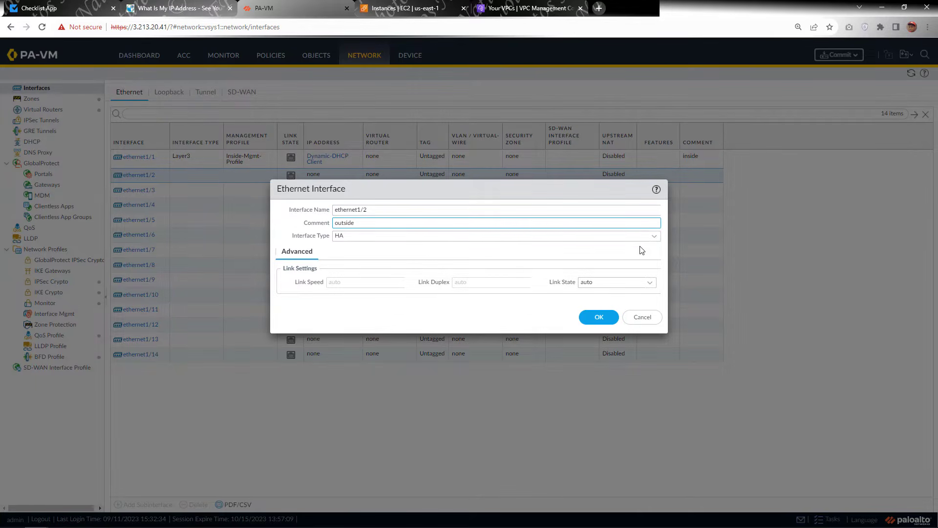
left_click(651, 237)
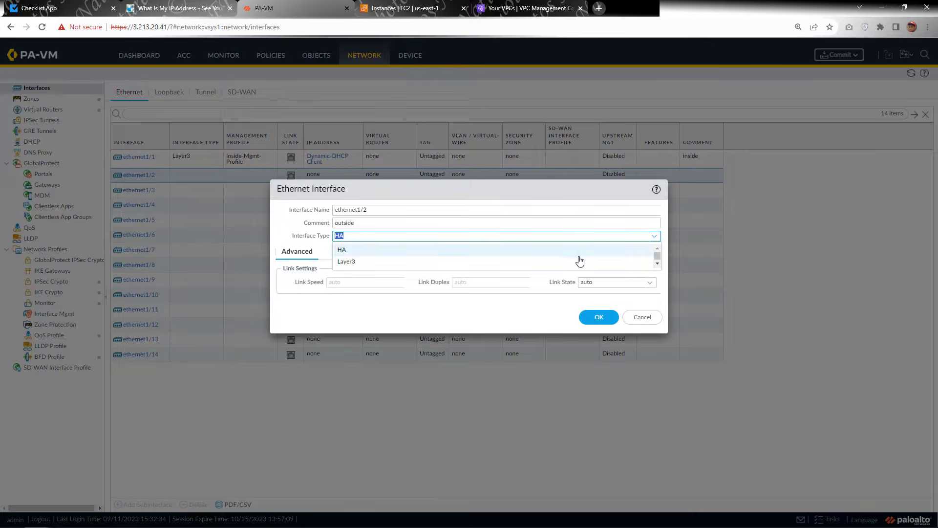
left_click(579, 263)
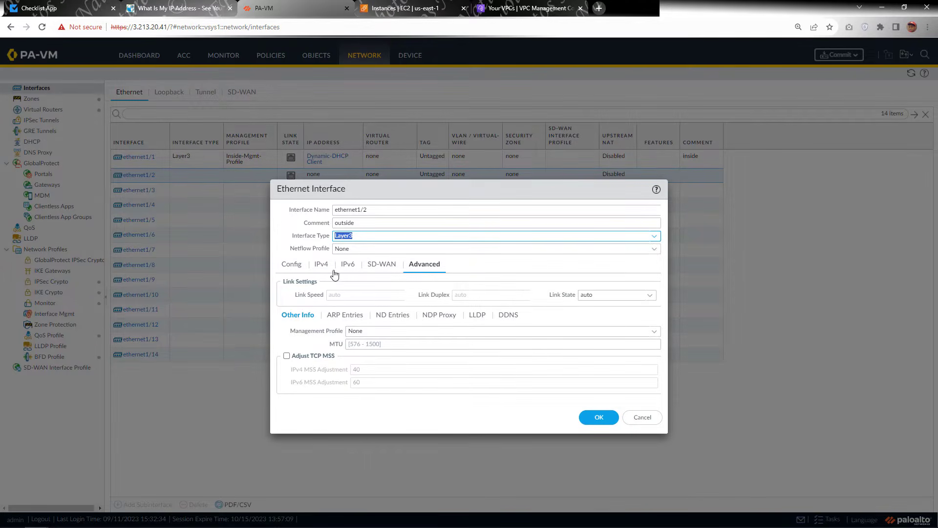
left_click(650, 297)
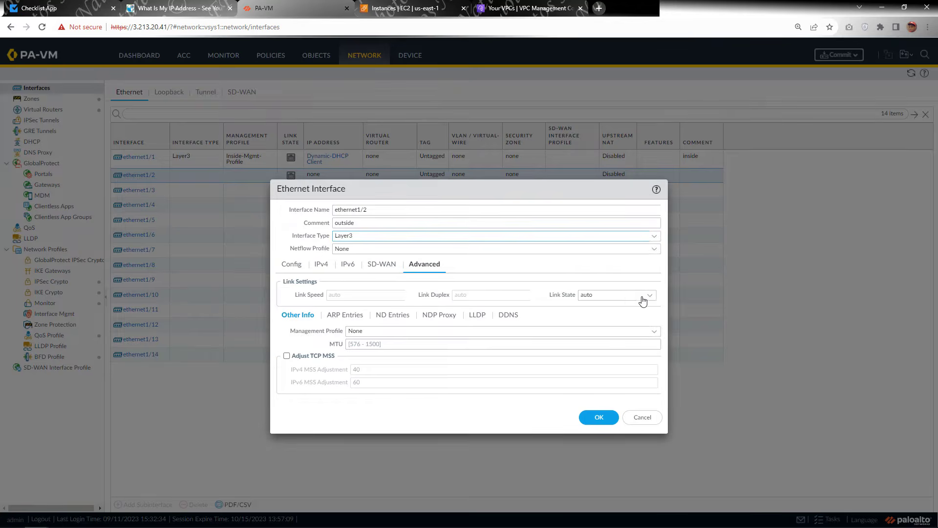
left_click(610, 310)
left_click(601, 318)
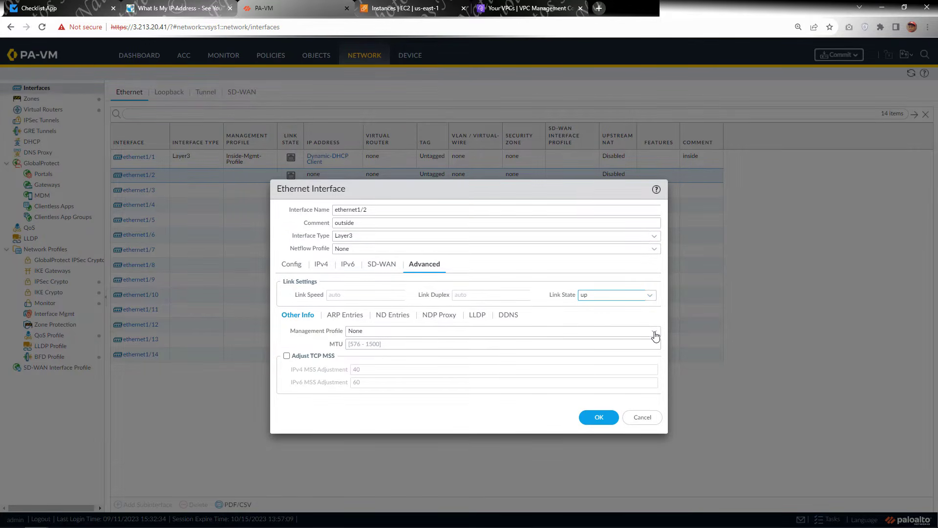
- Create the management profile "Outside-Mgmt-Profile" for ethernet1/2 with HTTPS, SSH, Ping and Response Pages enabled, and save the interface
left_click(633, 342)
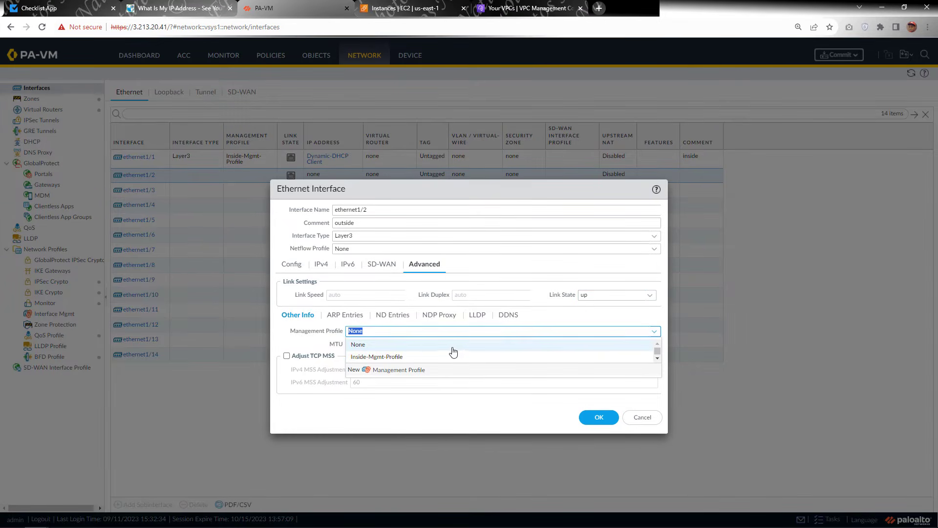
left_click(402, 370)
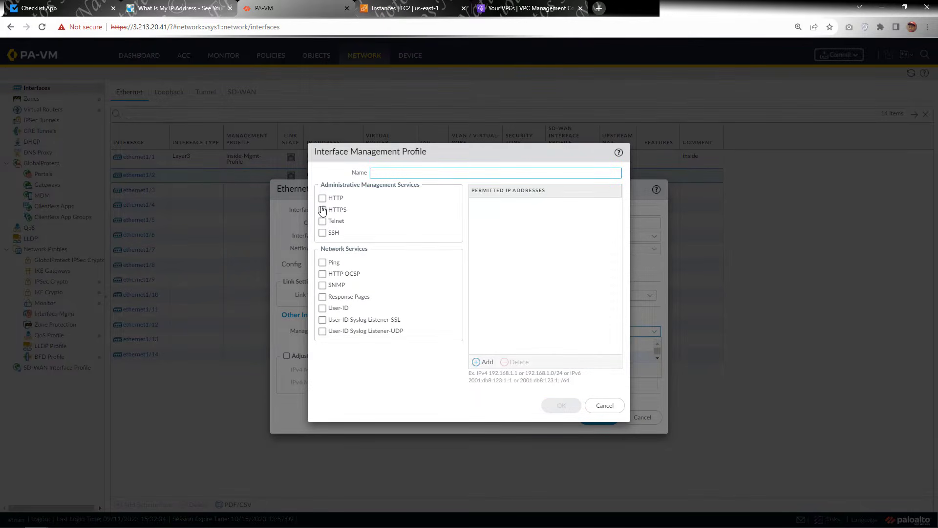
left_click(322, 210)
left_click(322, 234)
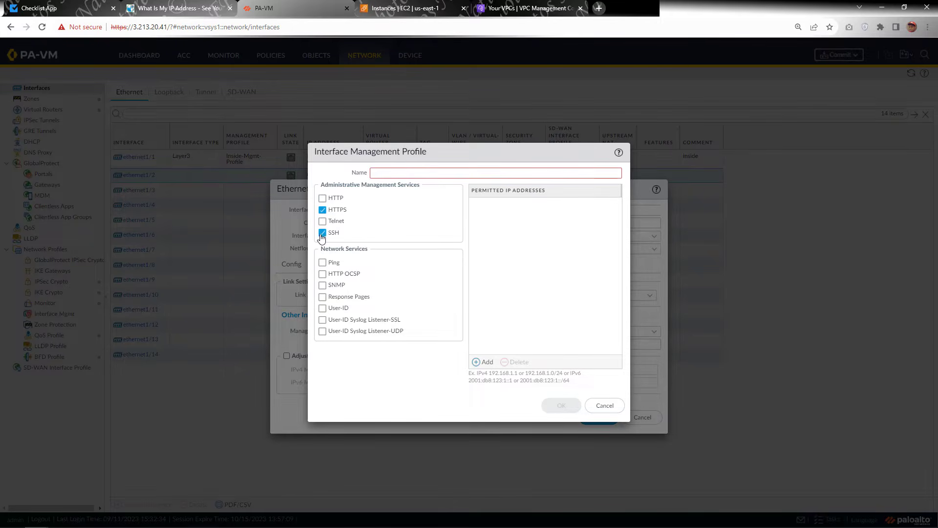
left_click(322, 264)
left_click(393, 167)
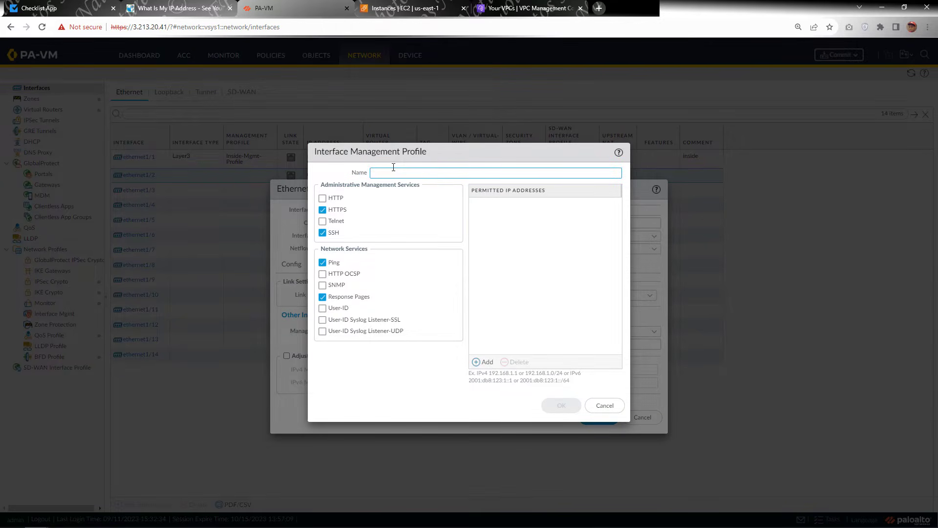
type("P")
key("BackSpace")
type("Outside-Mgmt-Profile")
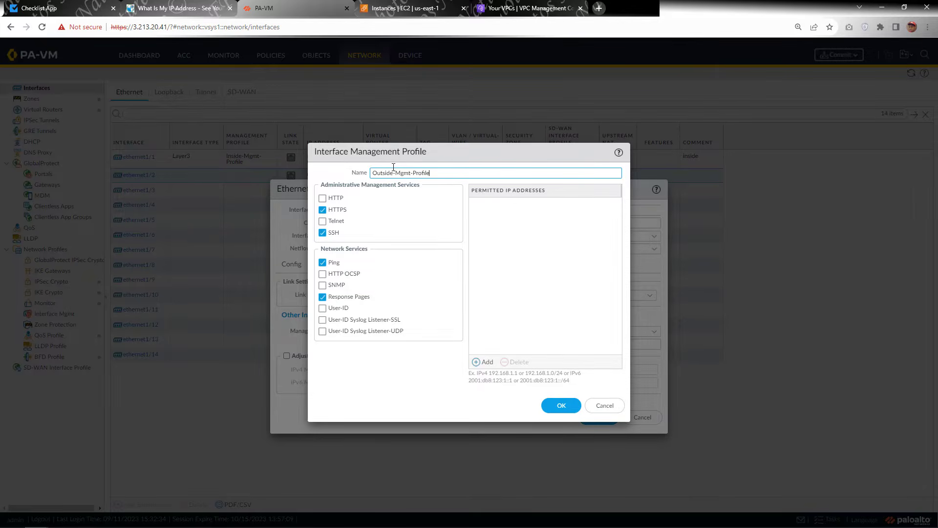
left_click(561, 405)
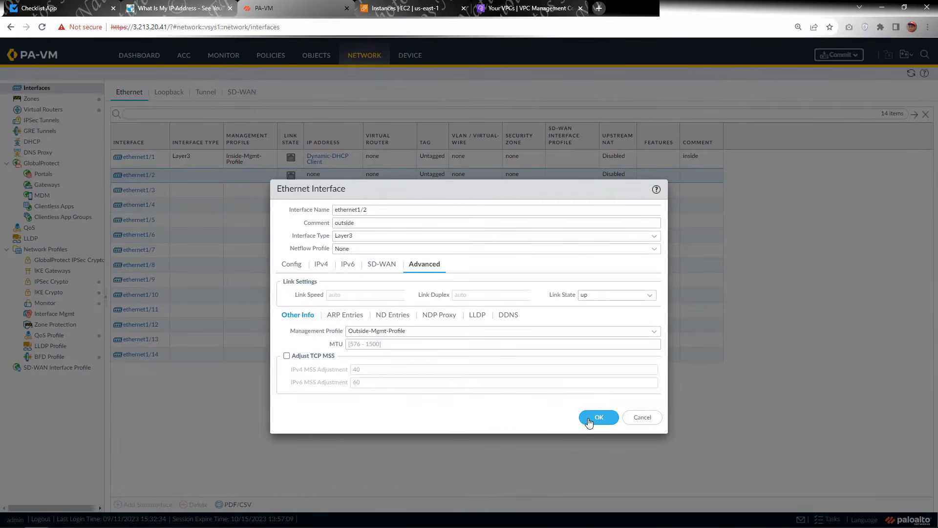
left_click(585, 417)
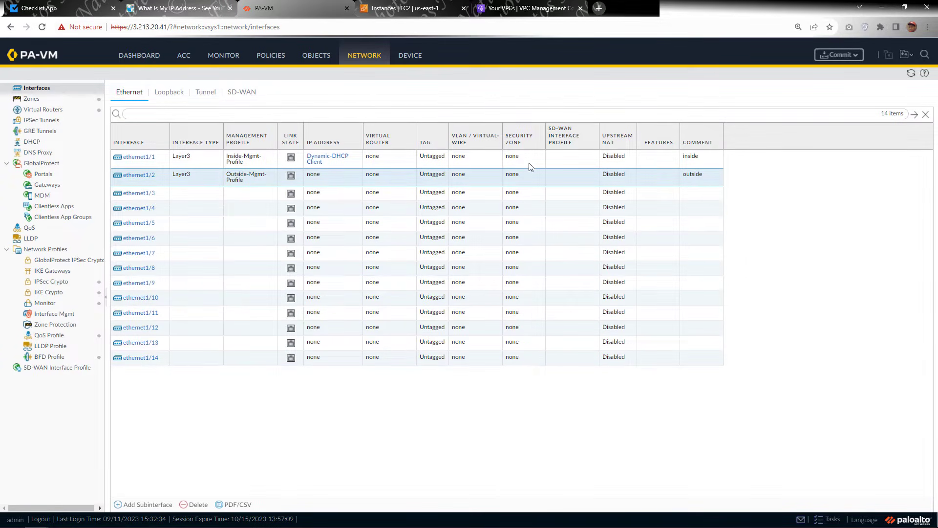
- Assign ethernet1/1 to the default virtual router and the inside security zone, and save it, accepting the management profile exposure
left_click(137, 158)
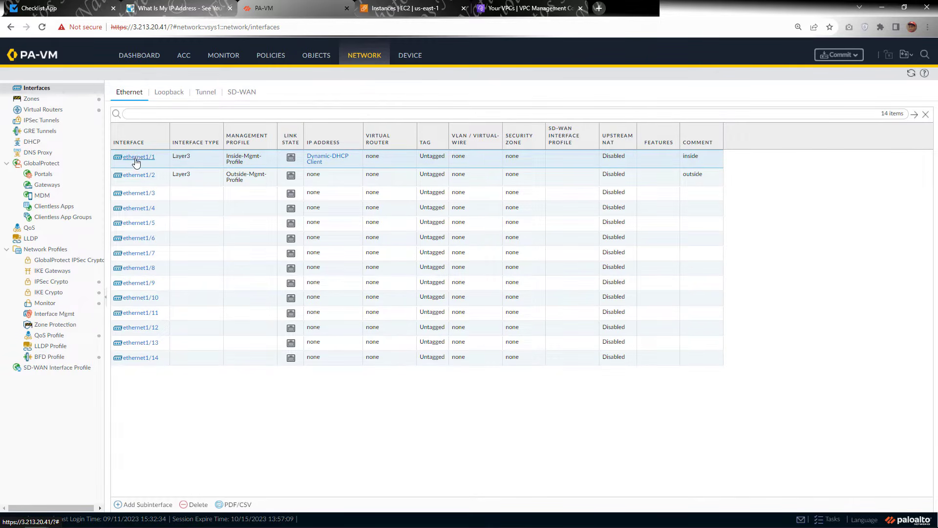
left_click(137, 165)
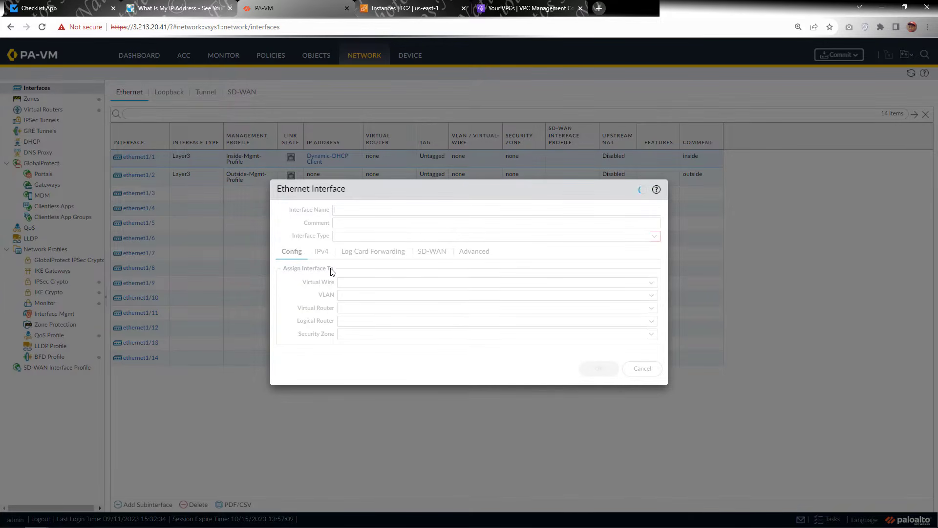
left_click(653, 300)
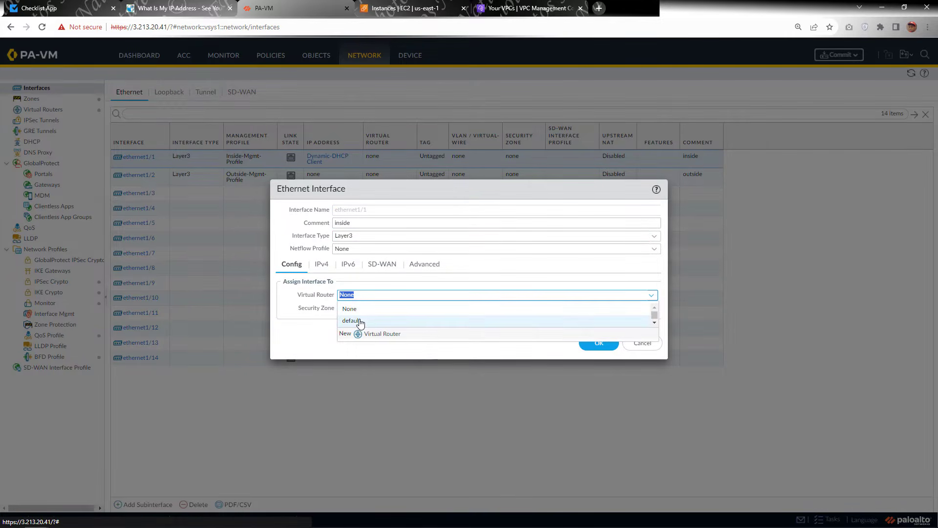
left_click(360, 321)
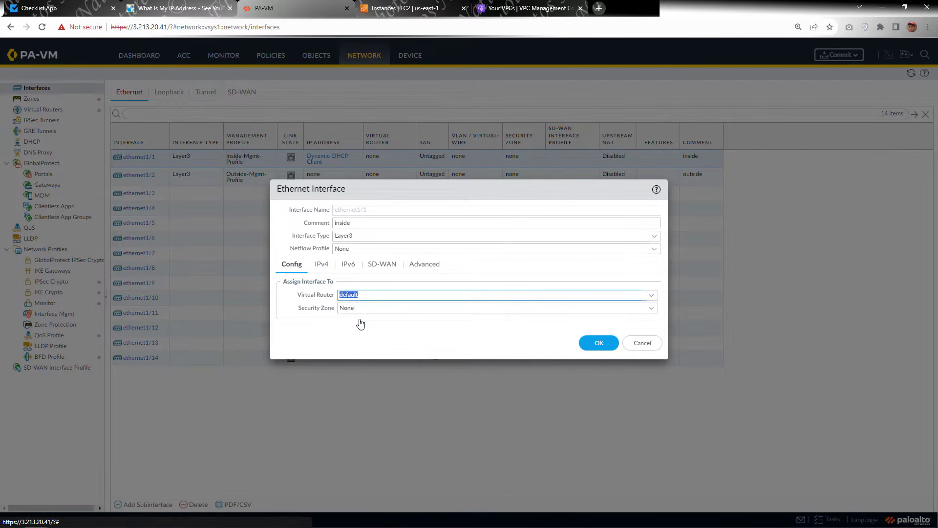
left_click(651, 309)
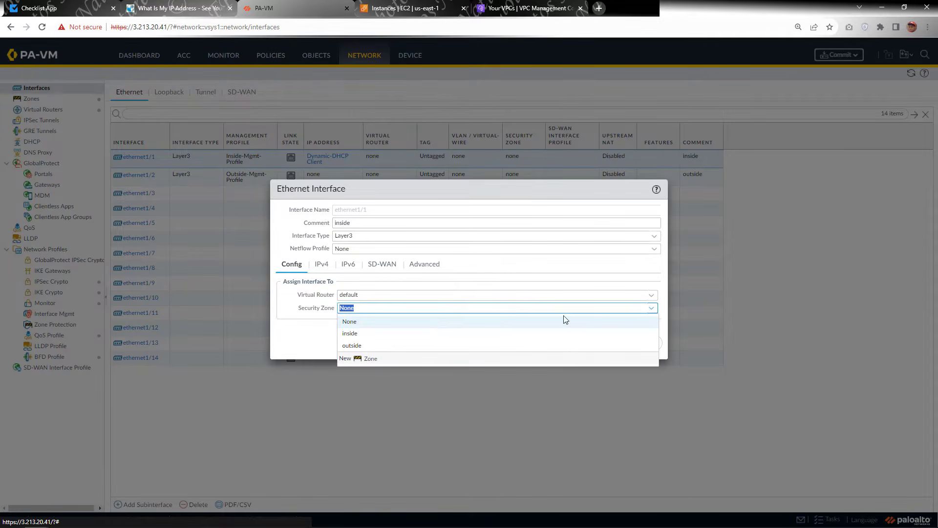
left_click(372, 333)
left_click(605, 343)
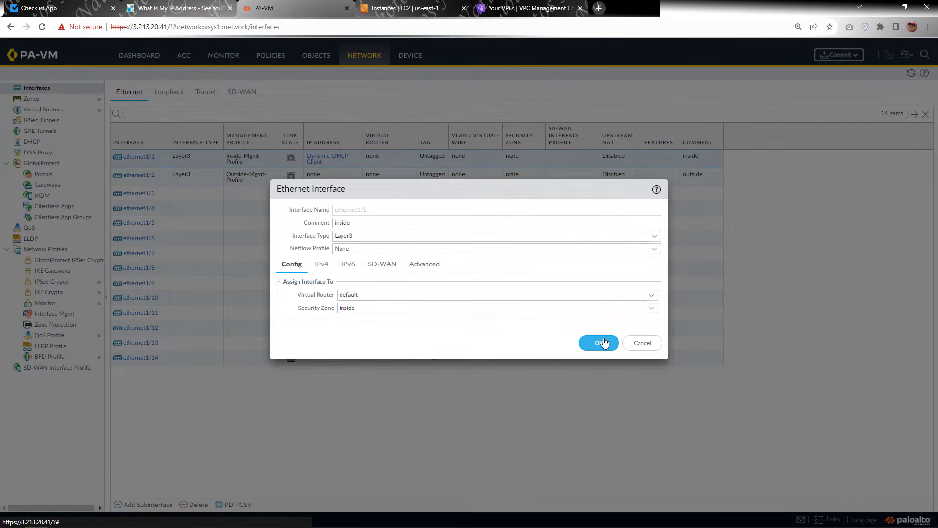
left_click(601, 342)
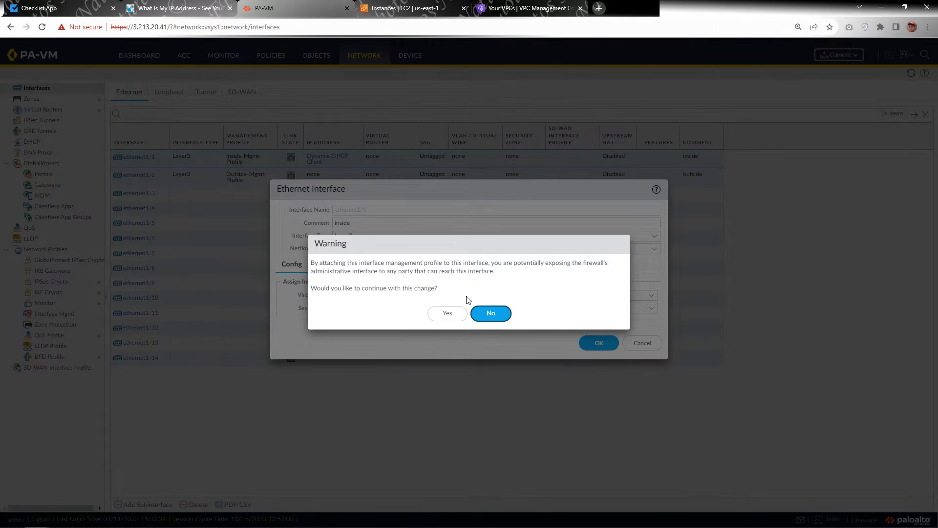
left_click(446, 315)
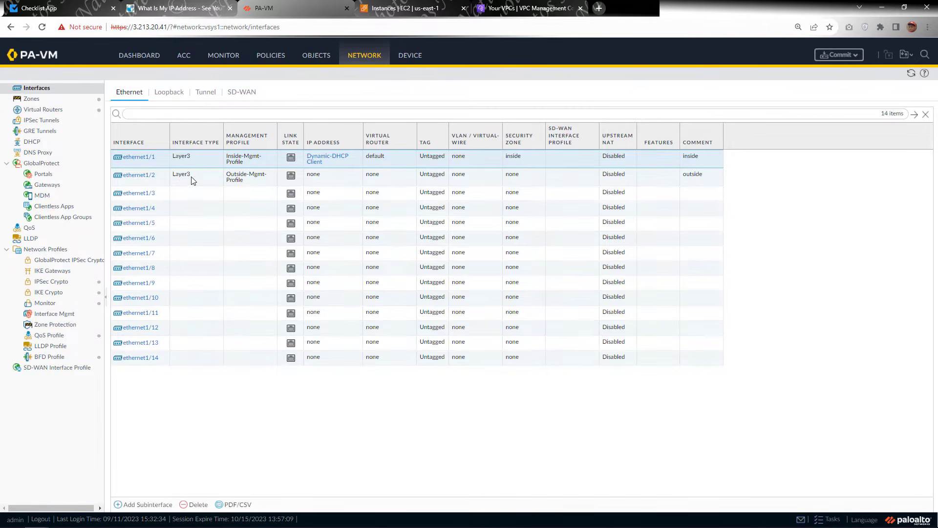
- Assign ethernet1/2 to the default virtual router and the outside security zone, and save it, accepting the management profile exposure
left_click(139, 177)
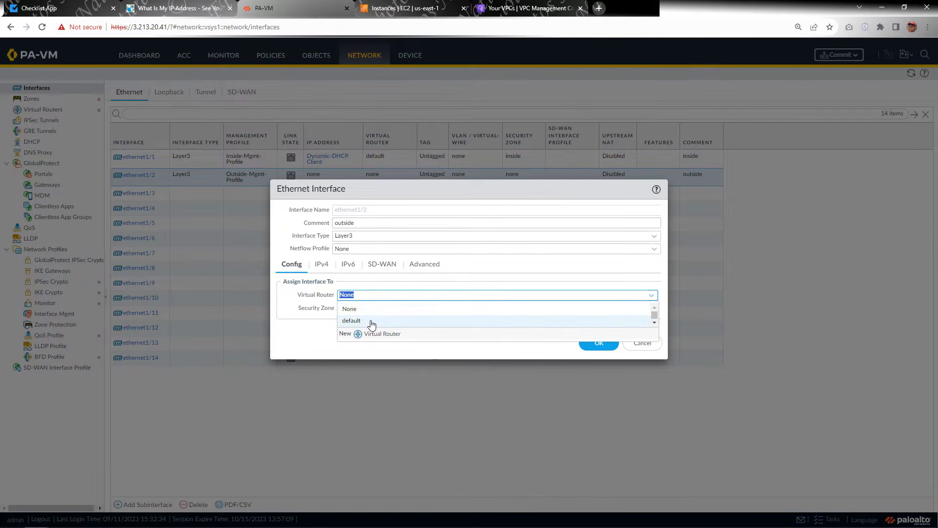
left_click(369, 324)
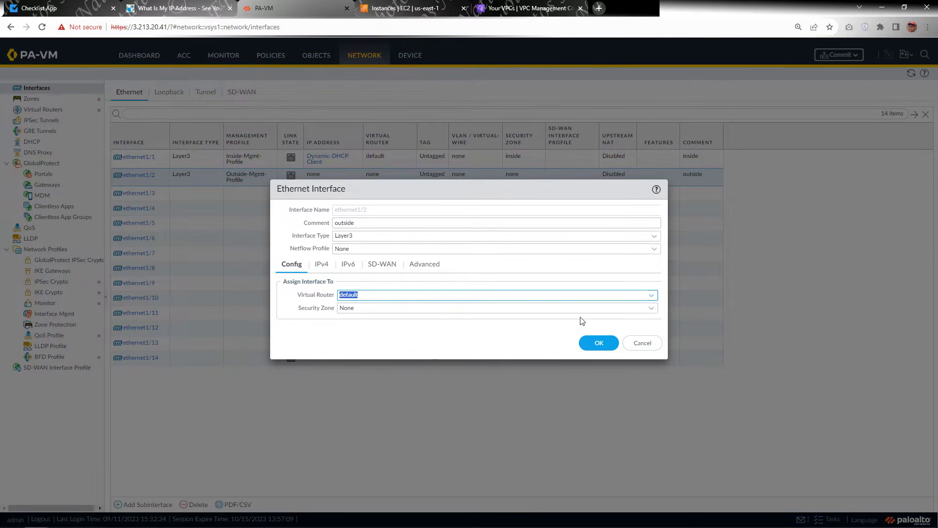
left_click(650, 310)
left_click(374, 346)
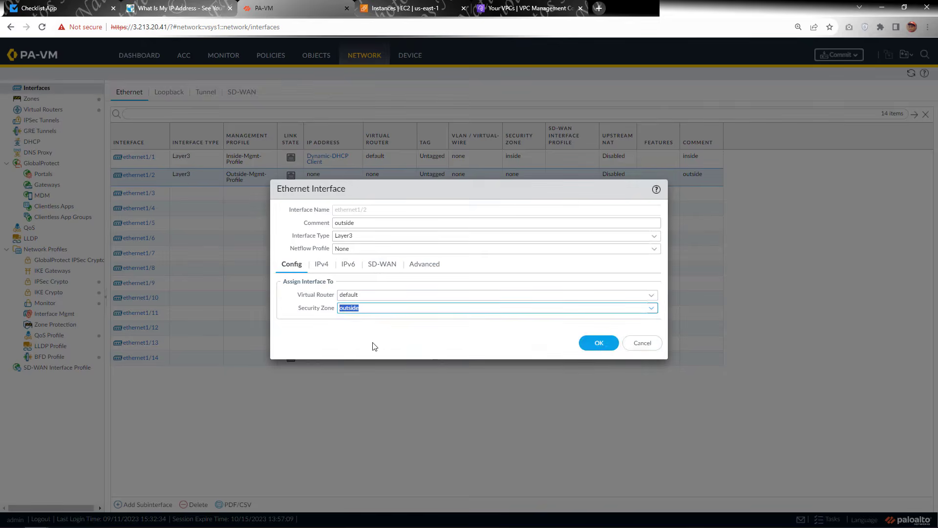
left_click(600, 345)
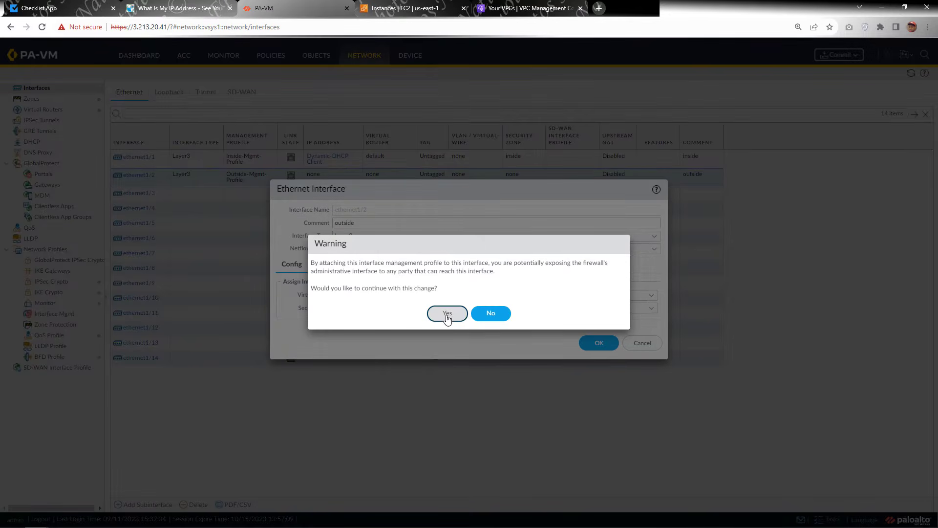
left_click(457, 319)
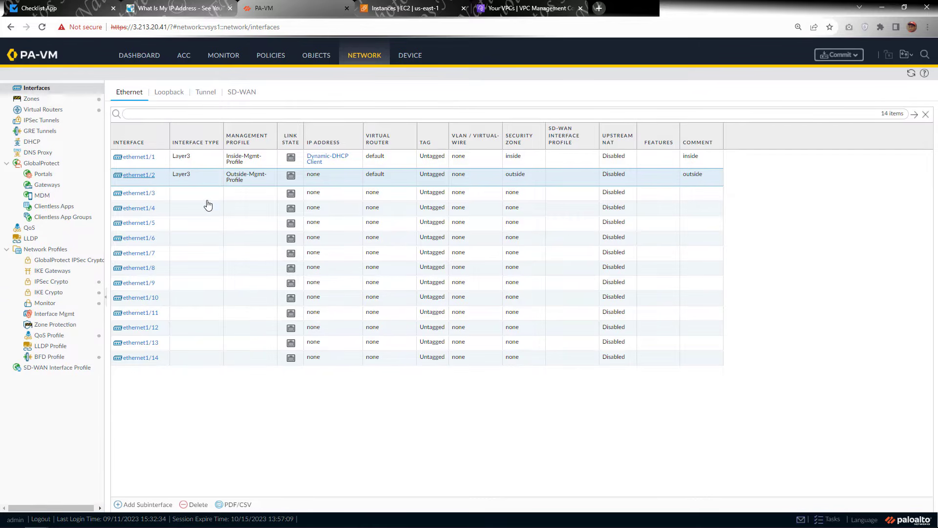
- Set the IPv4 type of ethernet1/2 to DHCP Client and save it, accepting the management profile exposure
left_click(288, 213)
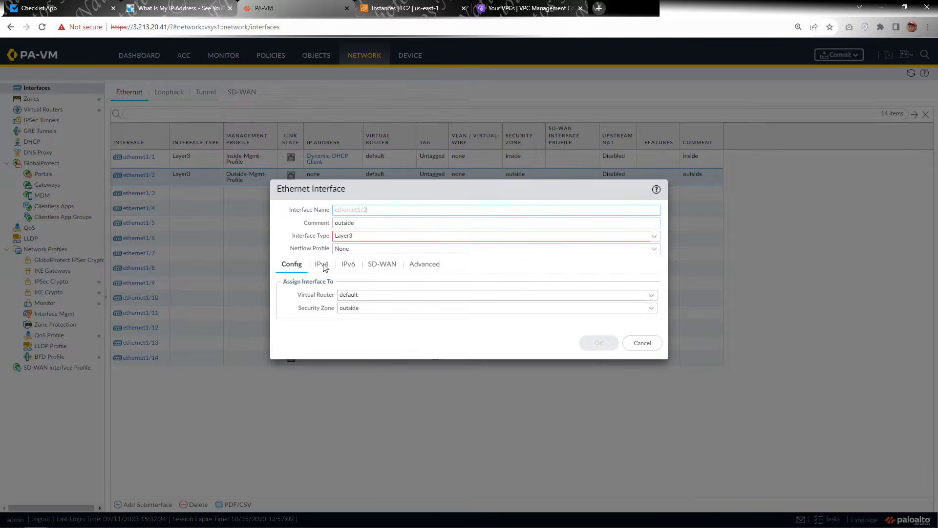
left_click(322, 265)
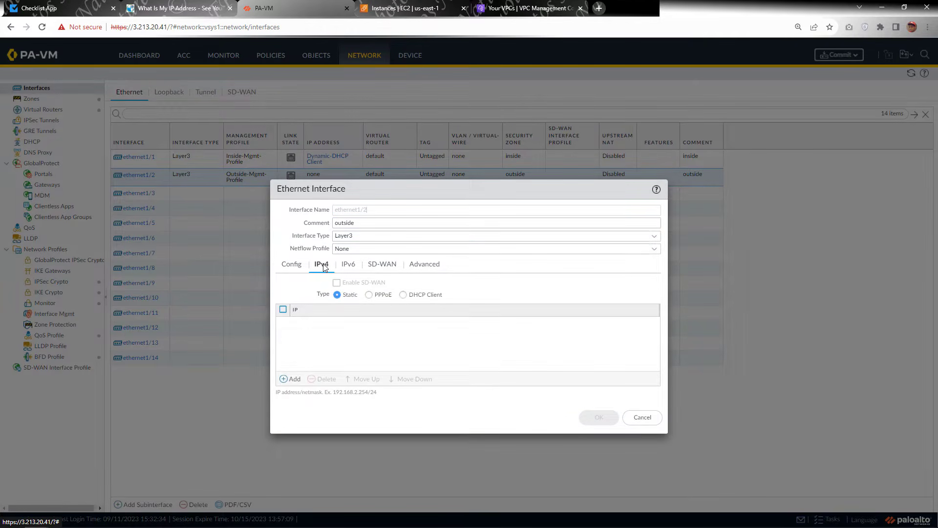
left_click(403, 295)
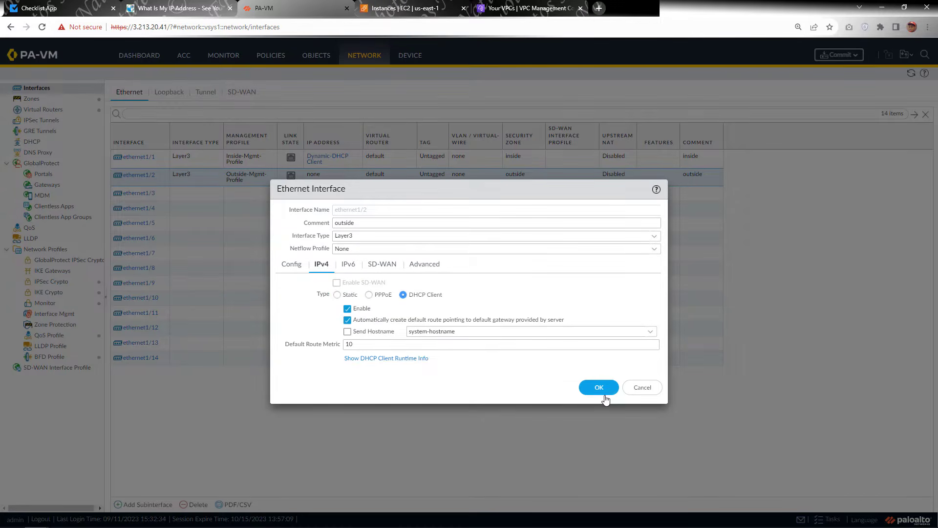
left_click(600, 389)
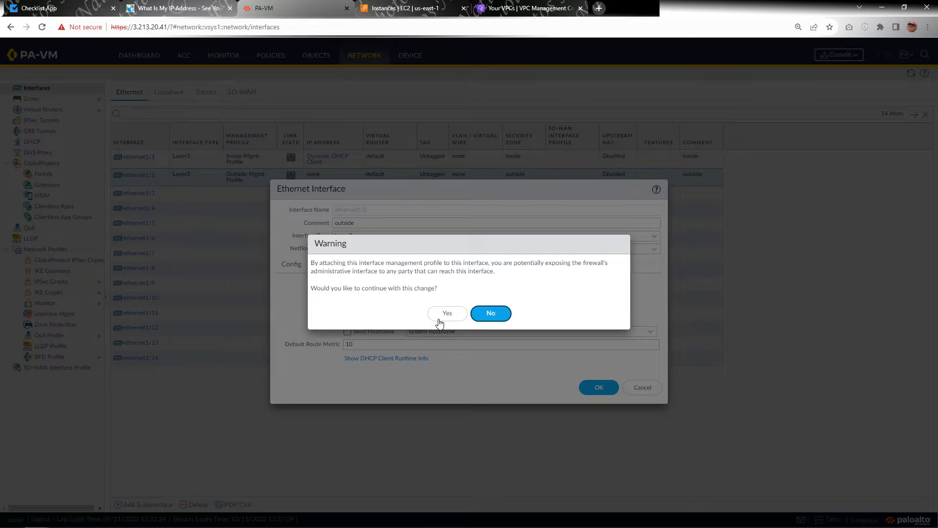
left_click(440, 319)
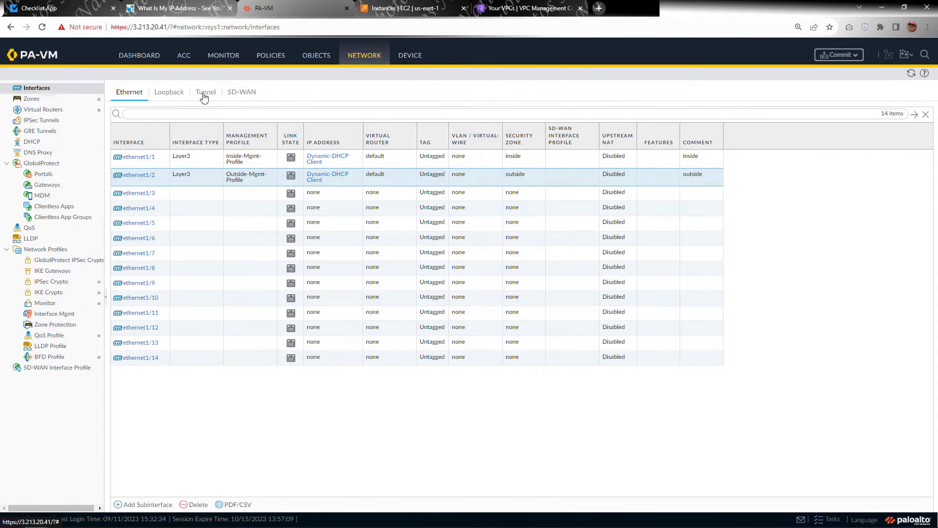
- Add an IPv4 static route named "default-route" to the default virtual router, with destination 0.0.0.0/0 and interface ethernet1/2
left_click(59, 114)
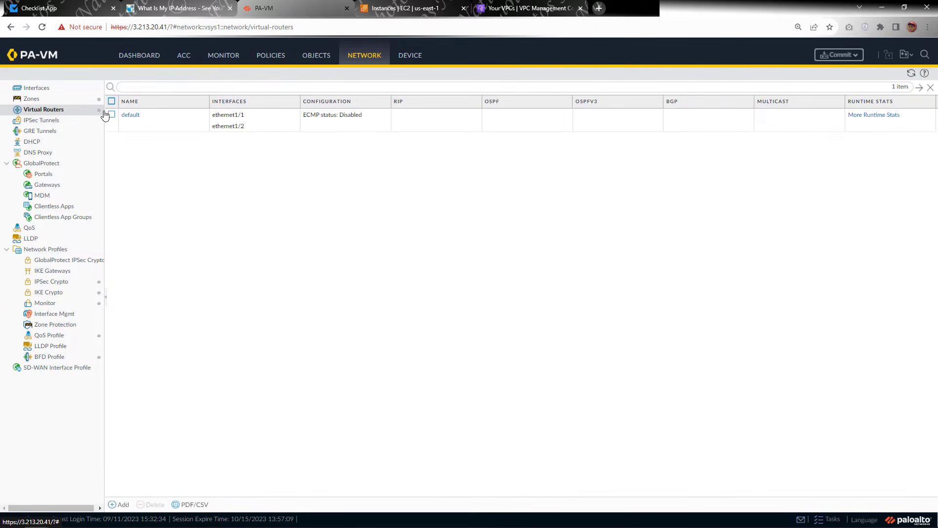
left_click(130, 116)
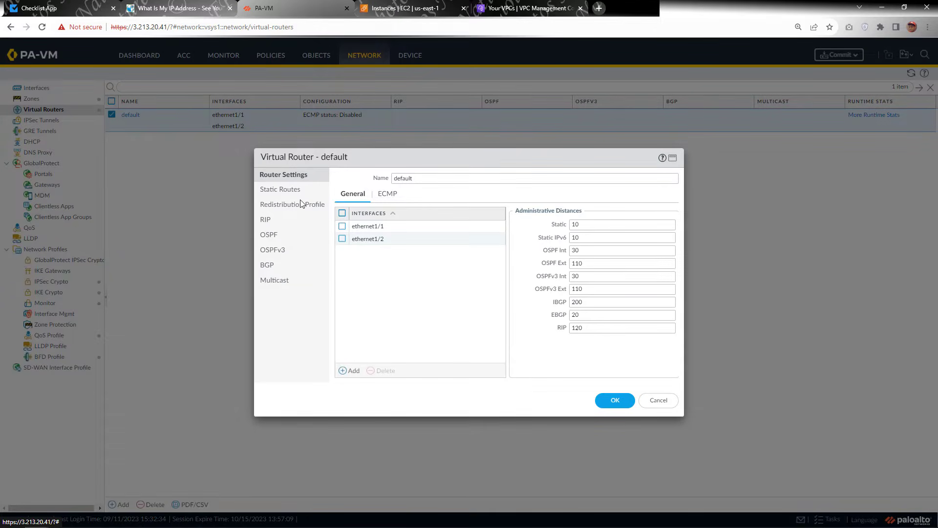
left_click(286, 195)
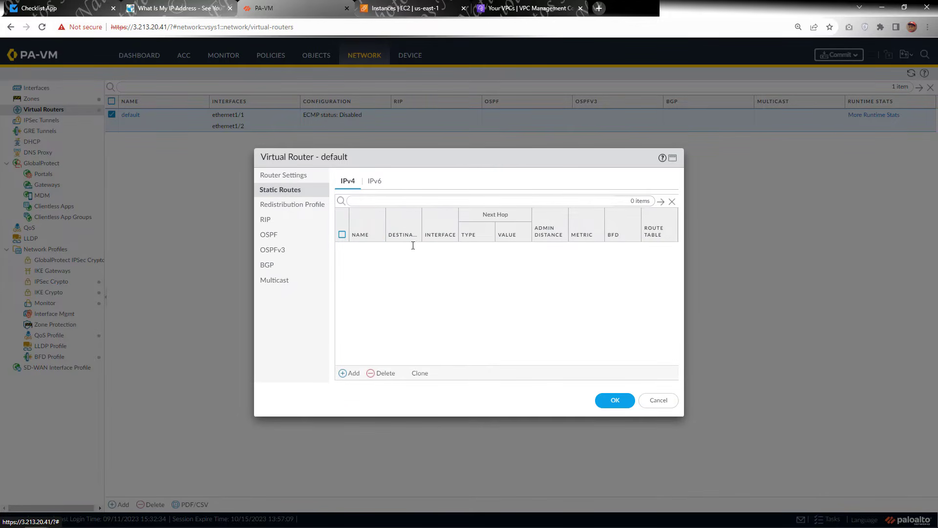
left_click(354, 373)
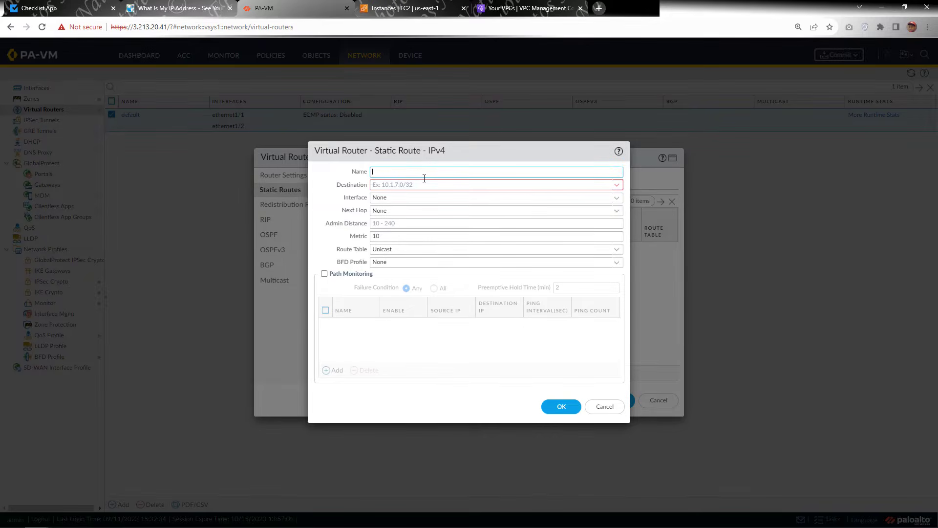
type("default-route")
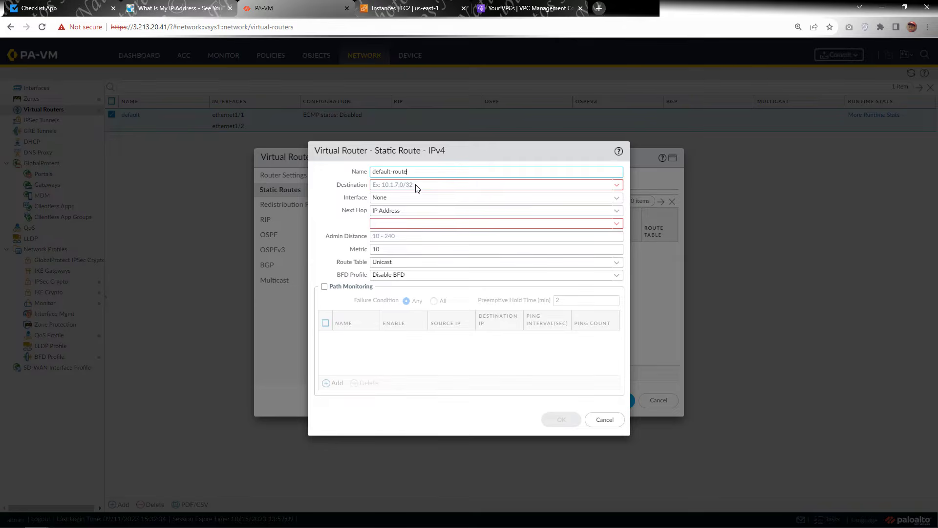
left_click(416, 185)
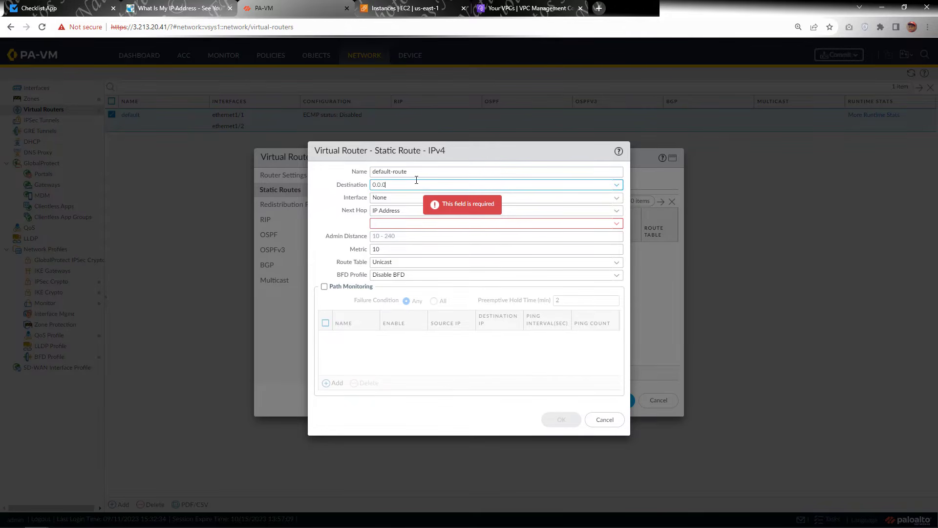
type("0.0.0.0/0")
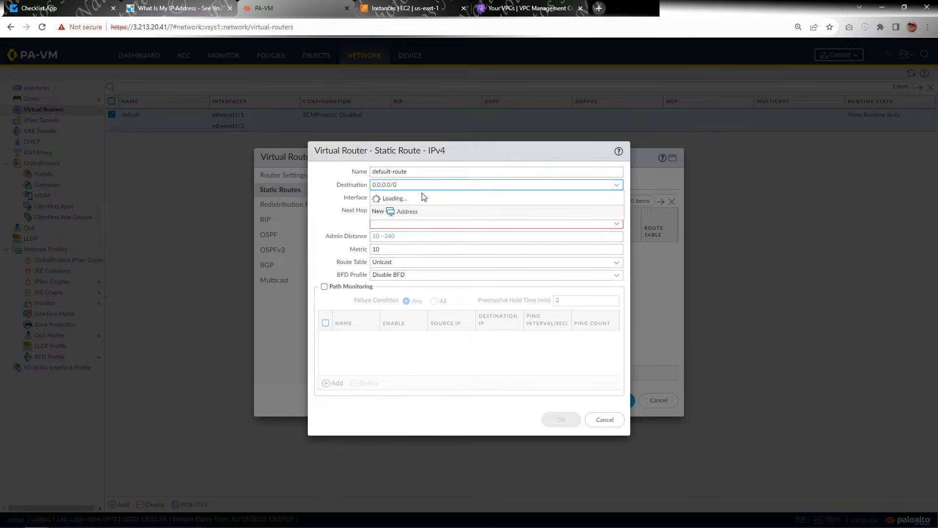
key("Tab")
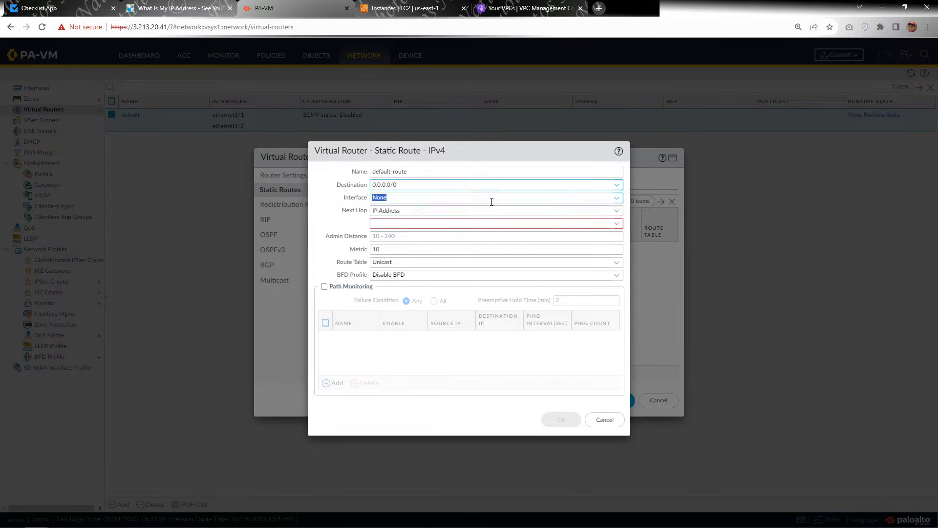
left_click(616, 200)
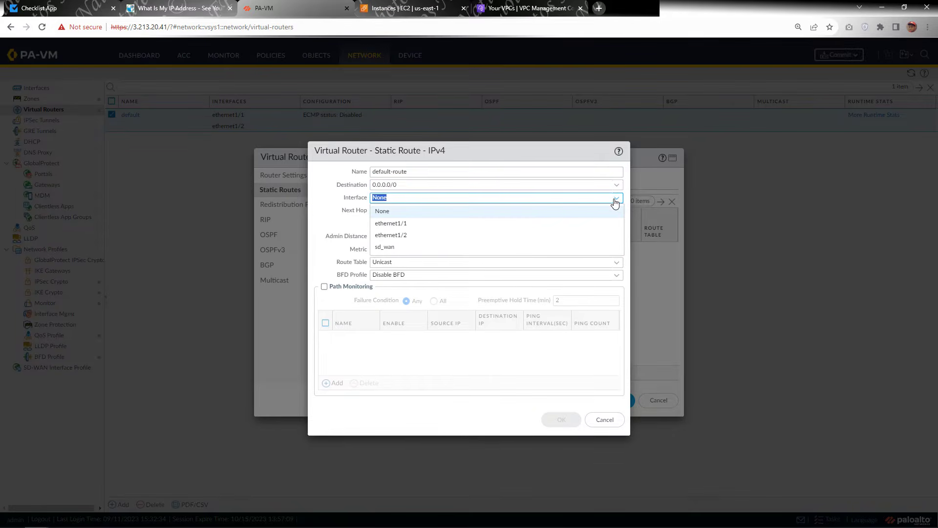
left_click(478, 235)
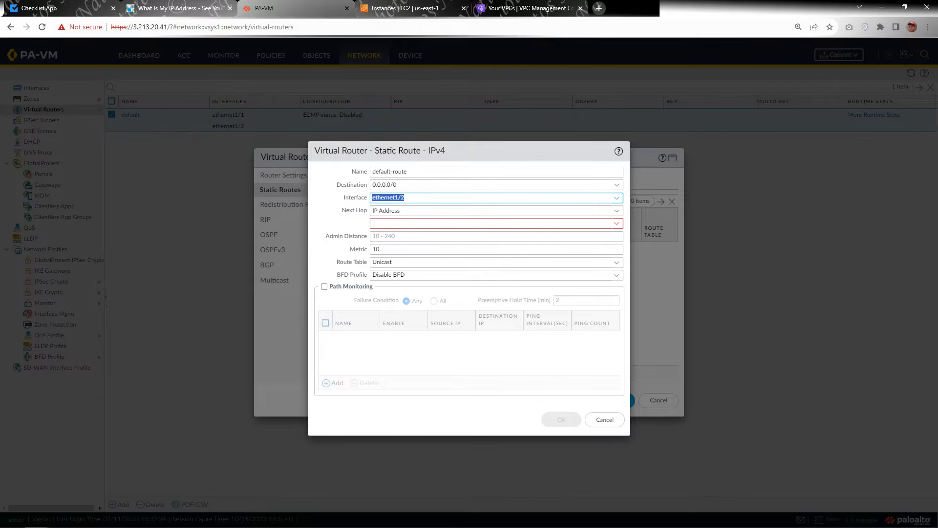
- Consult the Visio network drawing, set the default route's next hop IP address to 10.100.0.33, and save the route
left_click_drag(345, 141, 936, 122)
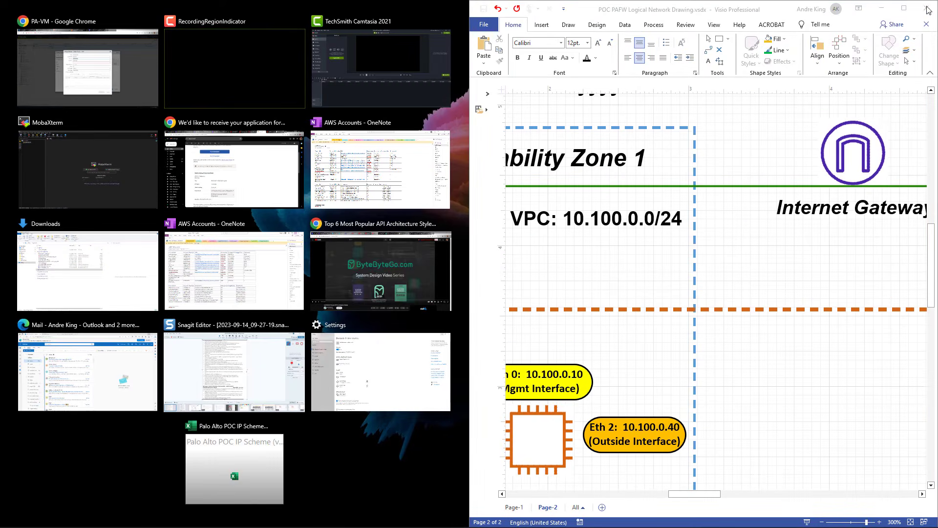
left_click(903, 8)
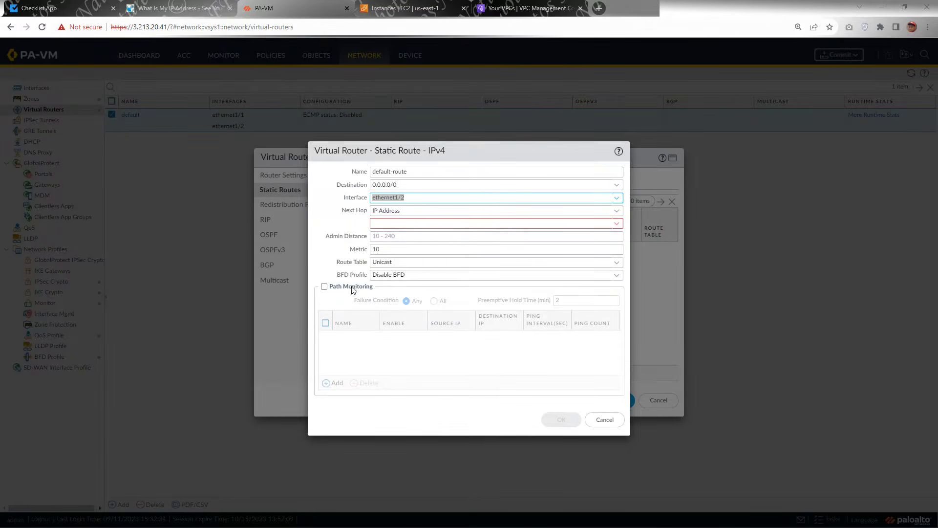
left_click(460, 224)
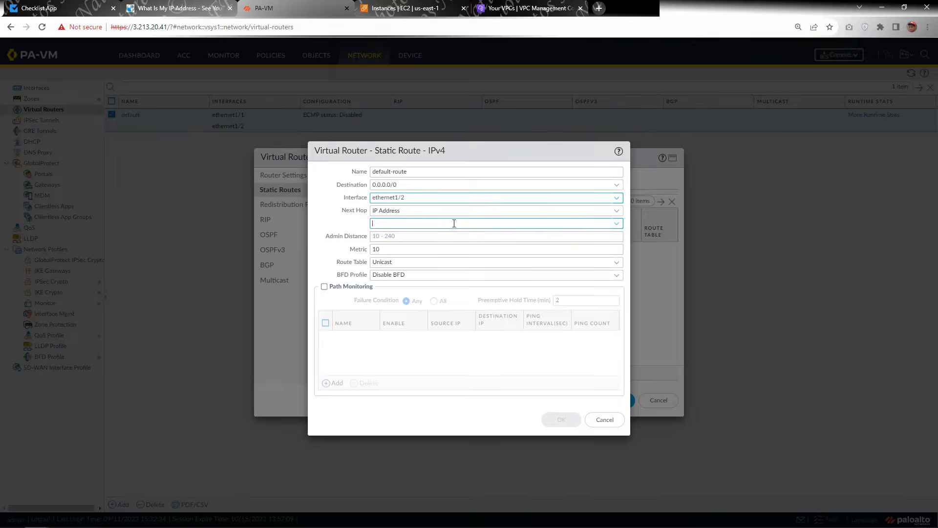
type("1")
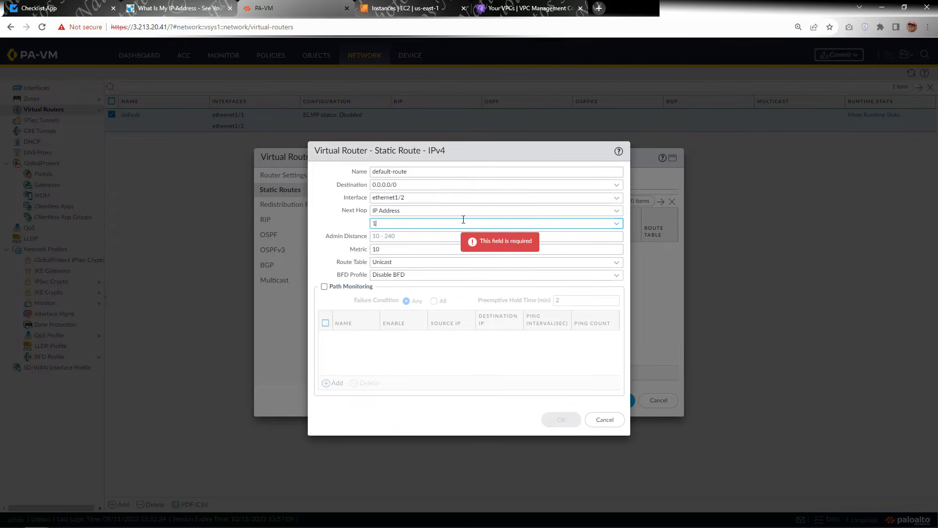
type("0.100.0.")
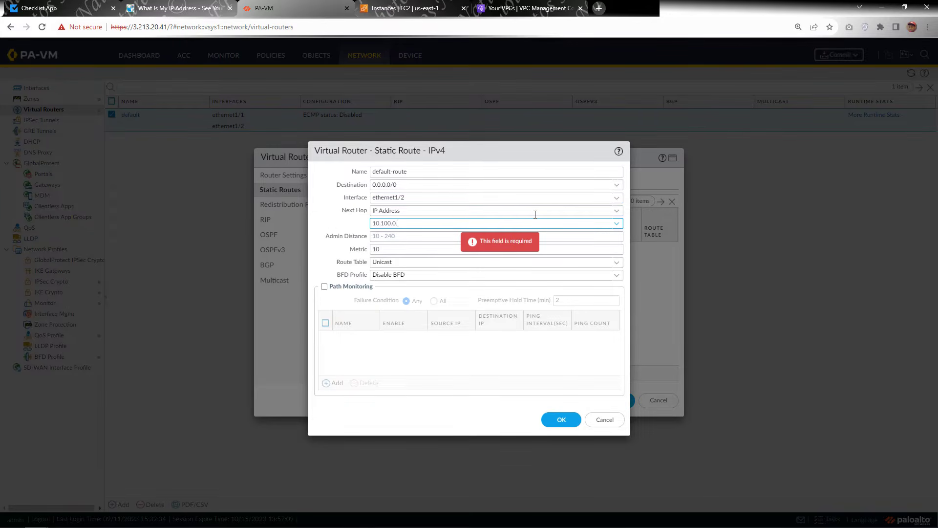
type("33")
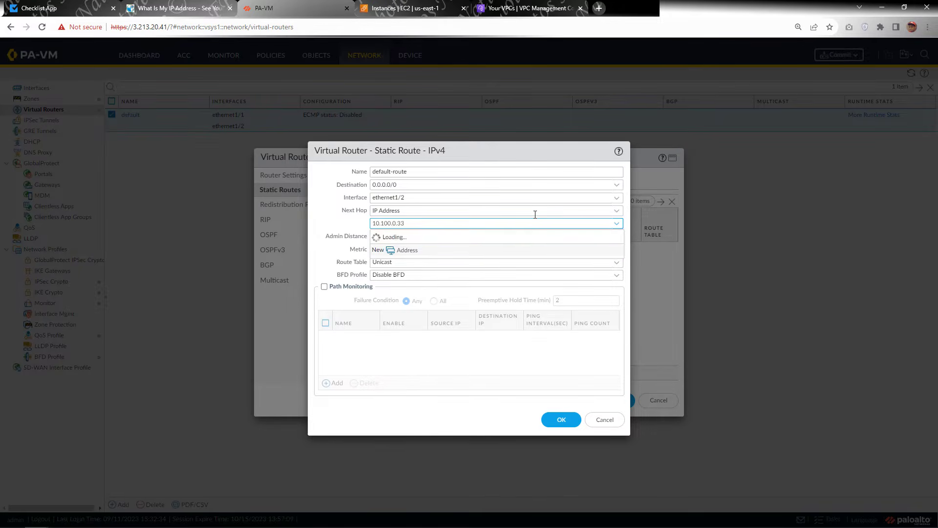
left_click(335, 229)
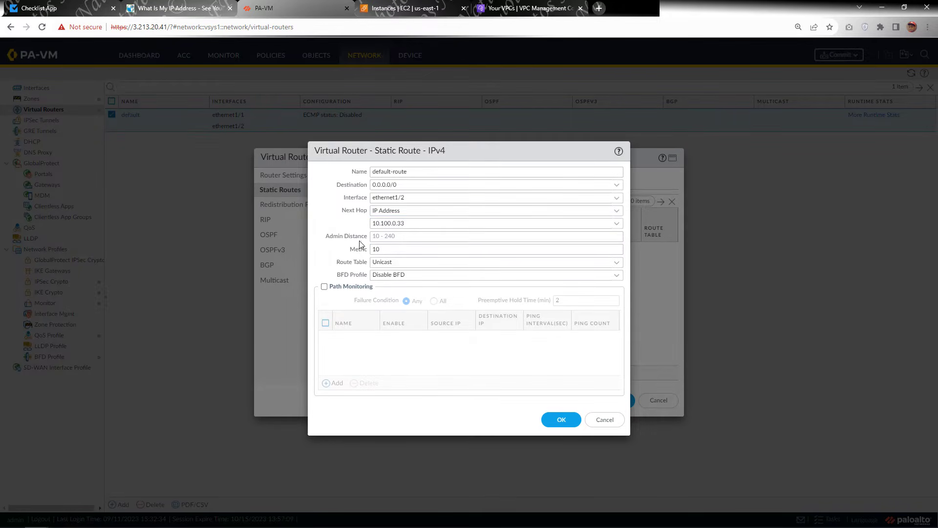
left_click(395, 238)
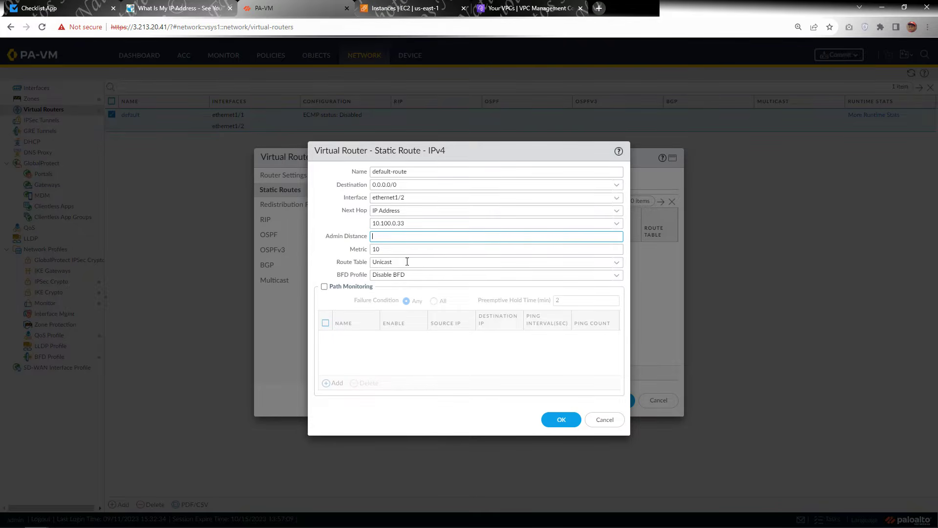
left_click(560, 421)
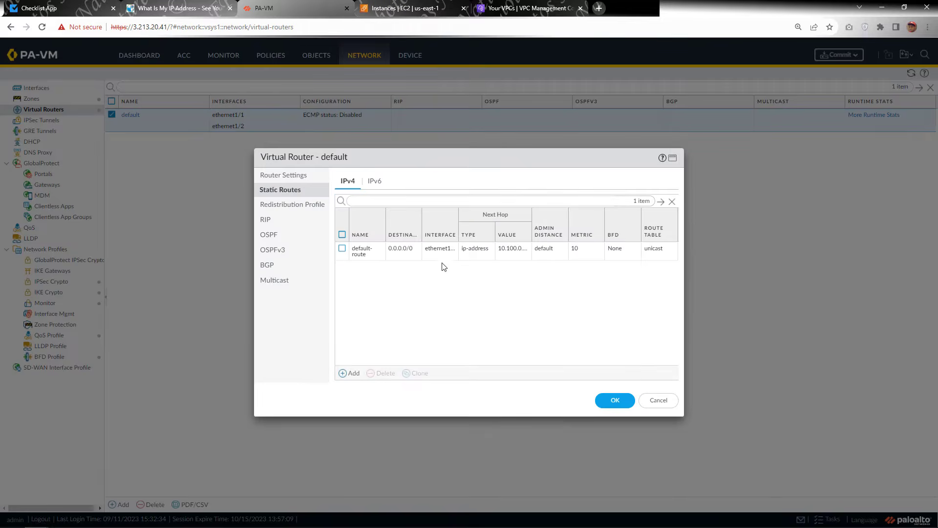
- Add a second IPv4 static route named "Internal" with destination 10.100.0.0/24
left_click(353, 373)
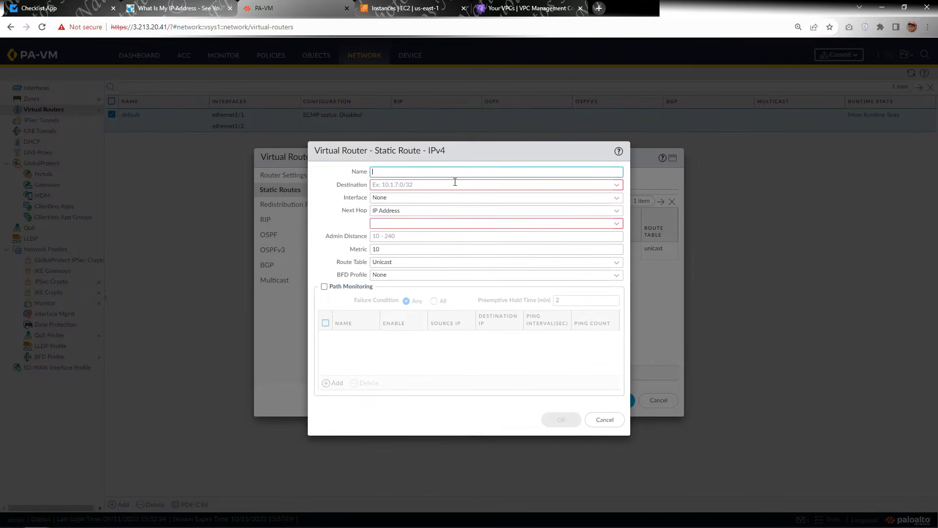
type("10")
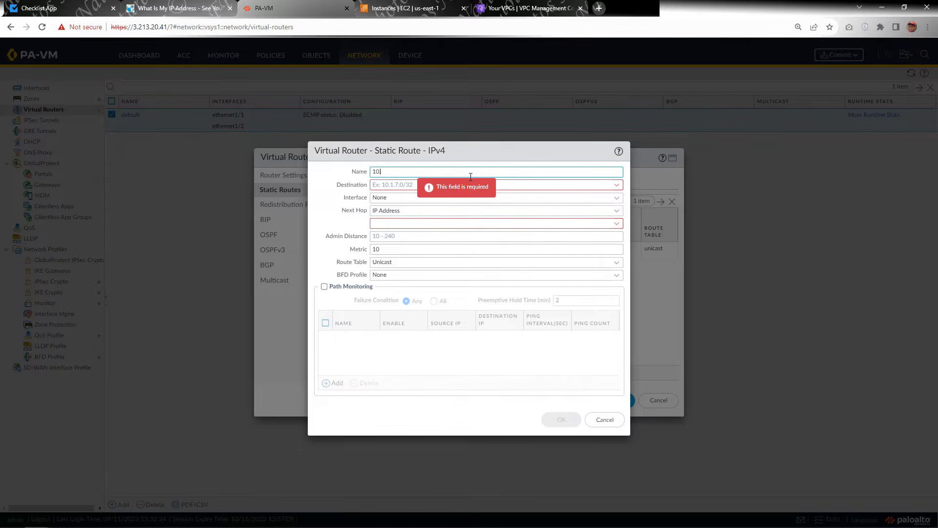
type(".100.0.0")
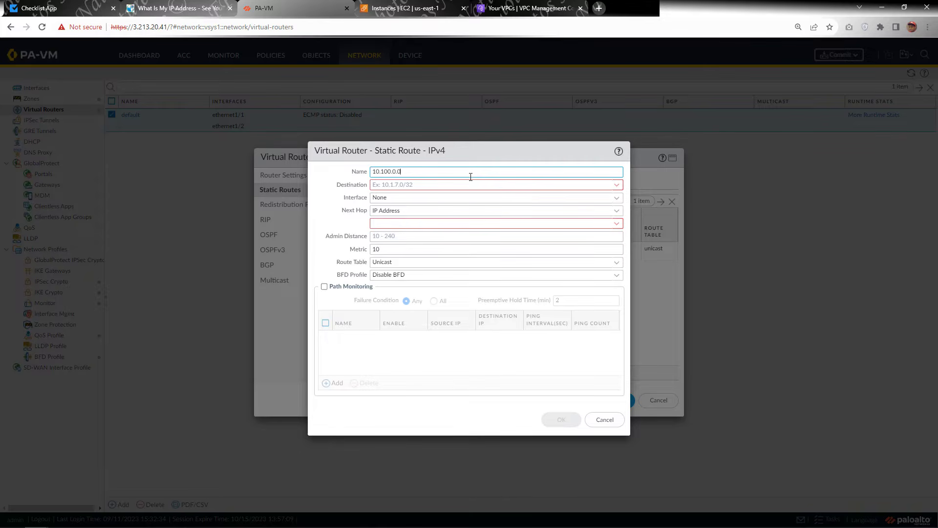
key("ctrl+a")
key("ctrl+x")
left_click(464, 182)
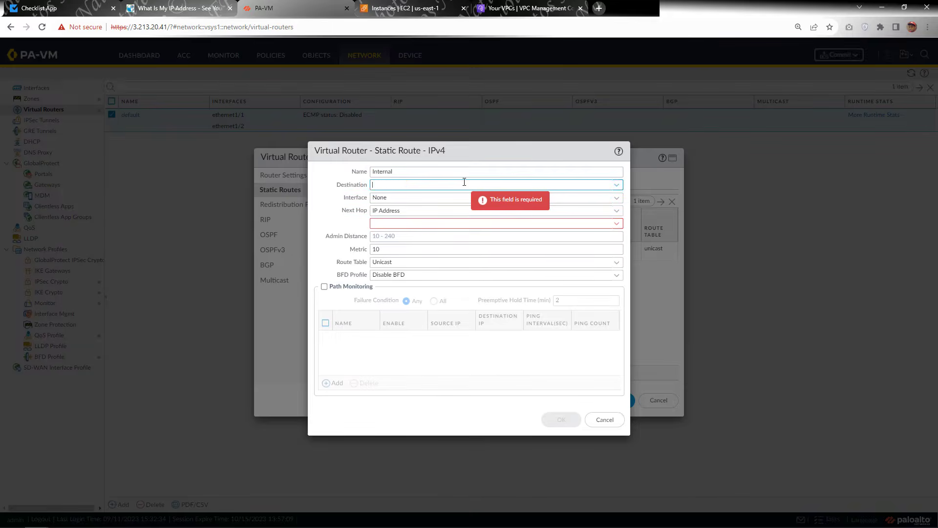
key("ctrl+v")
type("/24")
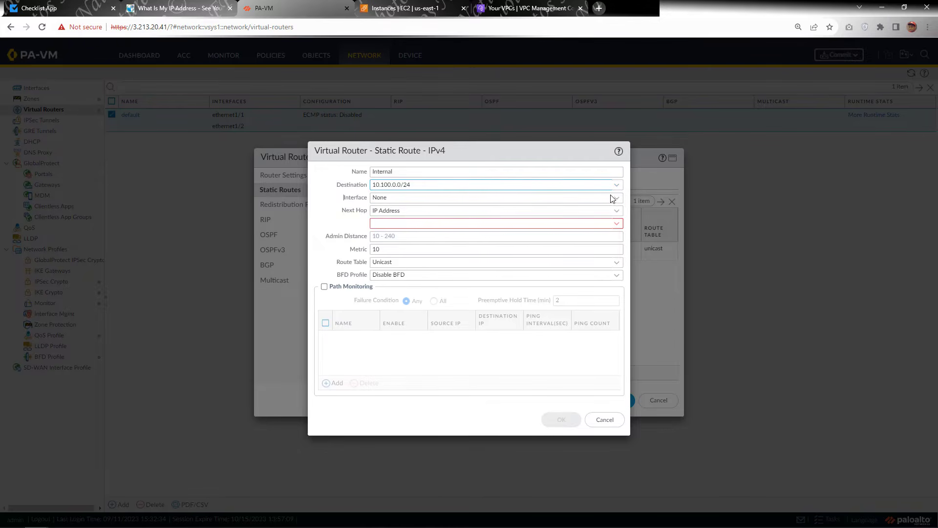
- Set the Internal route's interface to ethernet1/1 and next hop to 10.100.0.17, and save the route and the virtual router
left_click(616, 200)
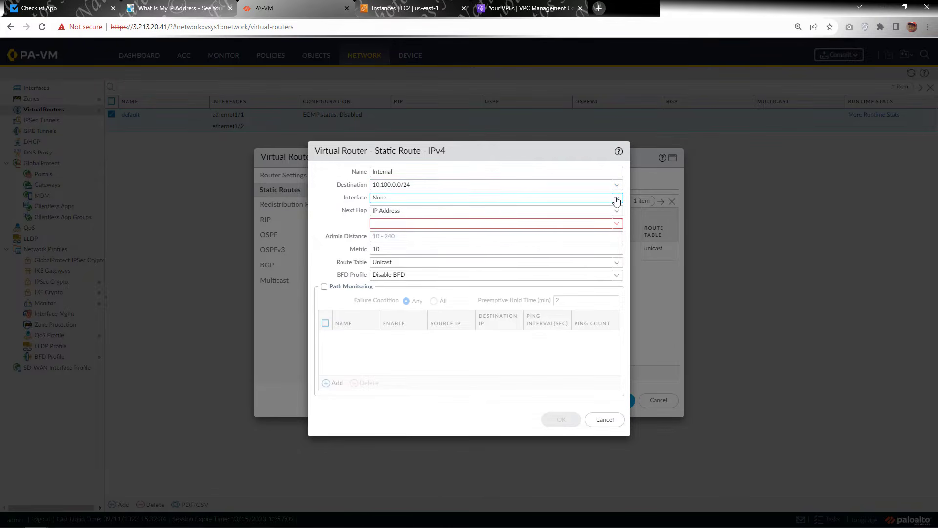
left_click(478, 224)
left_click(508, 223)
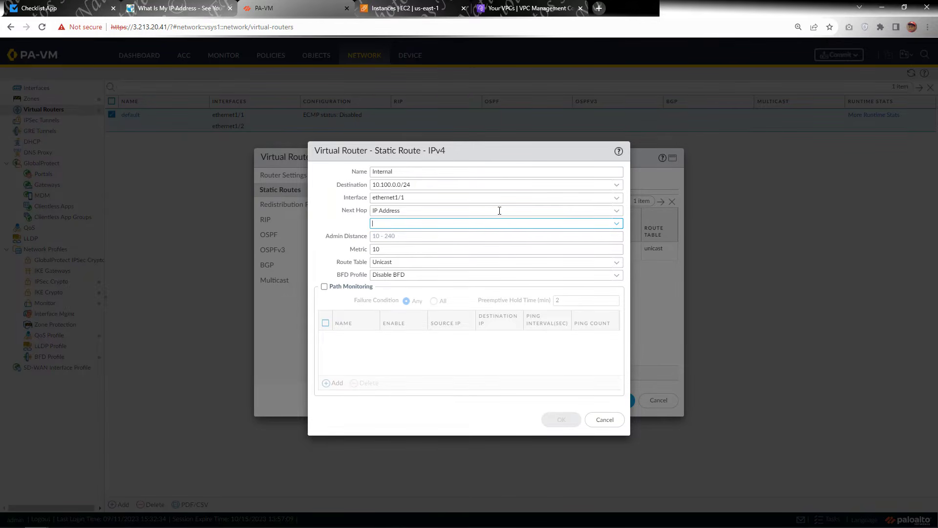
type("10.100.0.17")
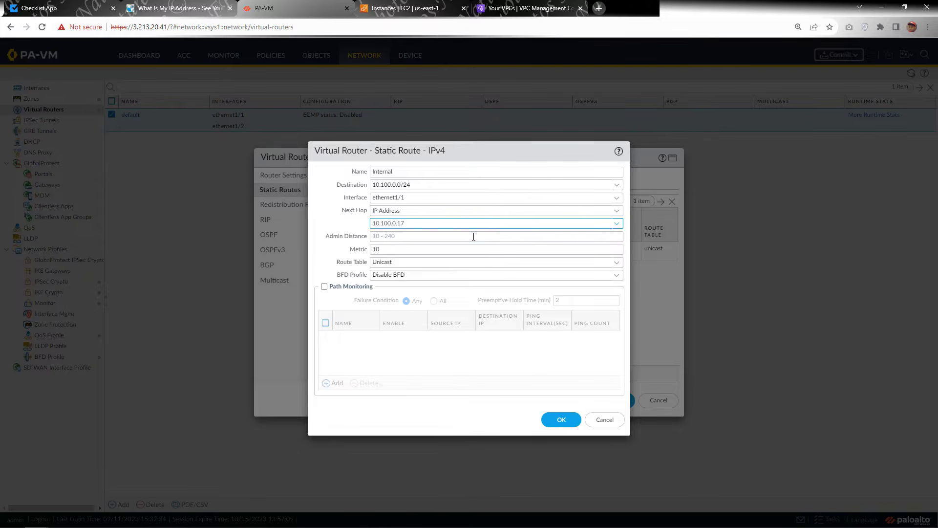
left_click(556, 419)
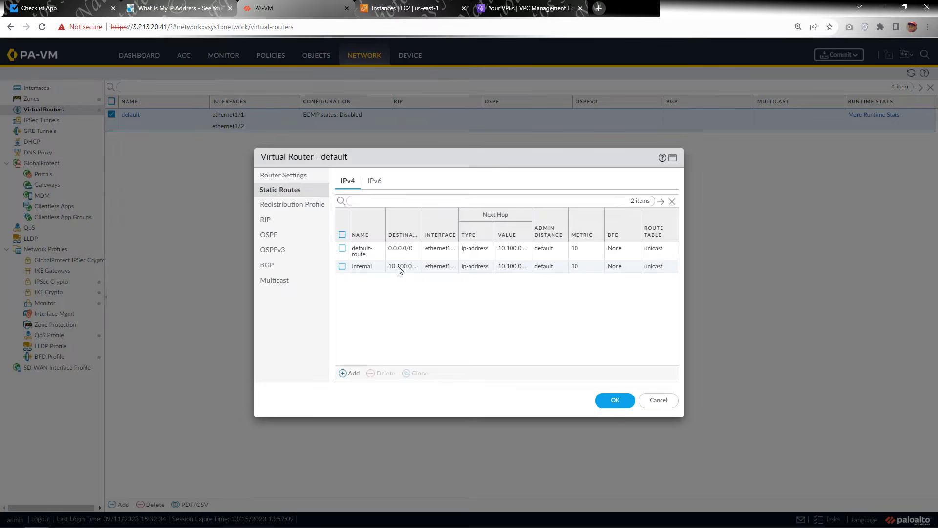
left_click(615, 400)
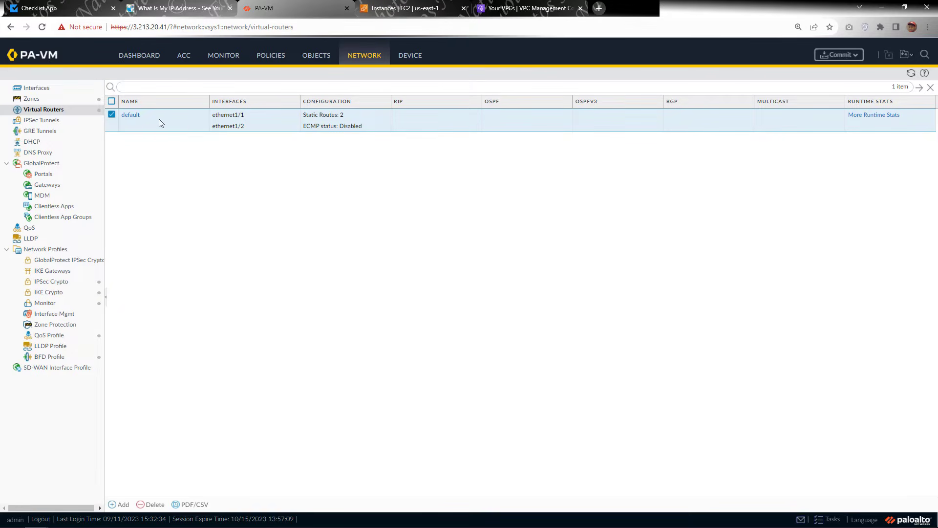
- In the deployment checklist, mark Configure Security Zones, Configure Interfaces and Configure Static Routes as done
left_click(44, 10)
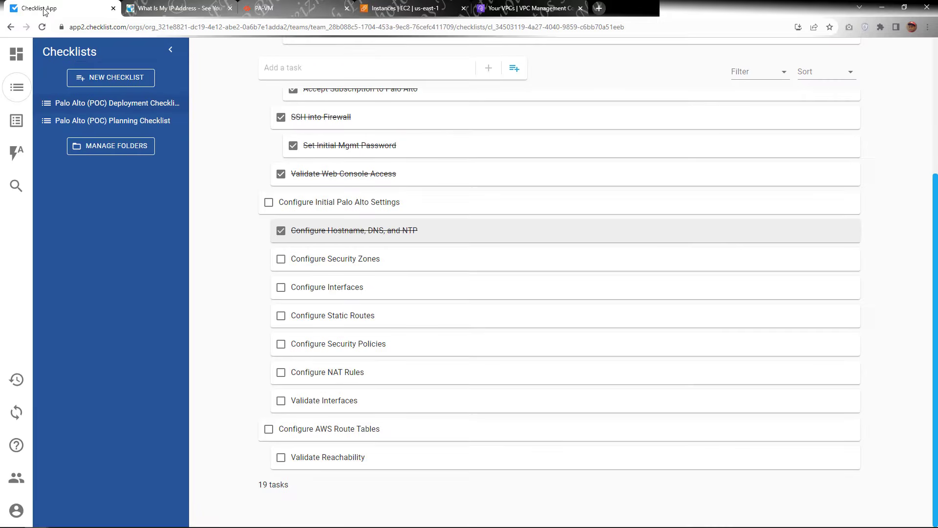
left_click(282, 259)
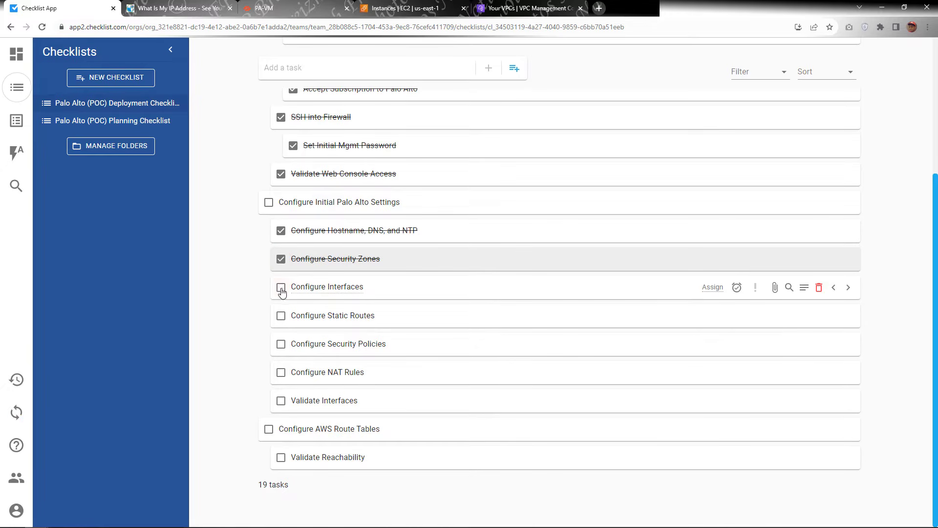
left_click(282, 289)
left_click(281, 318)
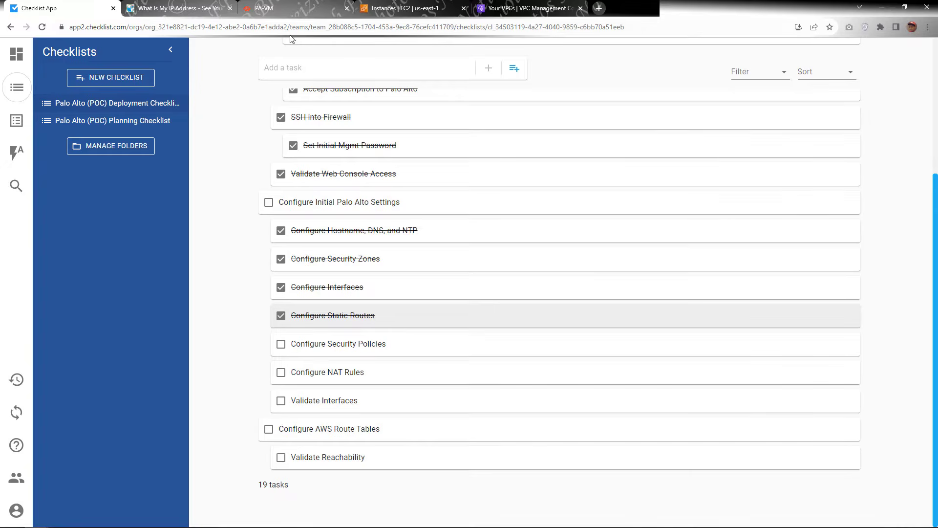
- Back in the PA-VM console, add a security policy rule named "basic_rule" with description "first rule created to permit initial setup"
left_click(271, 9)
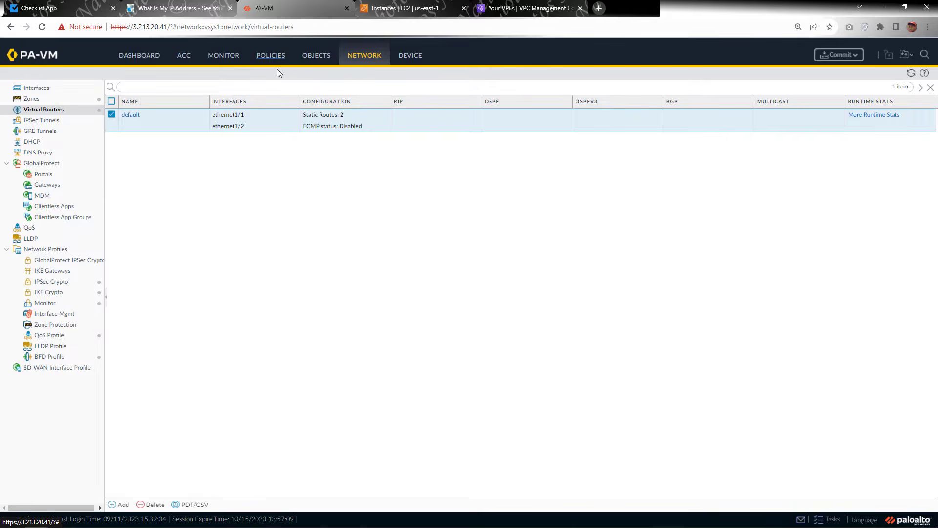
left_click(271, 56)
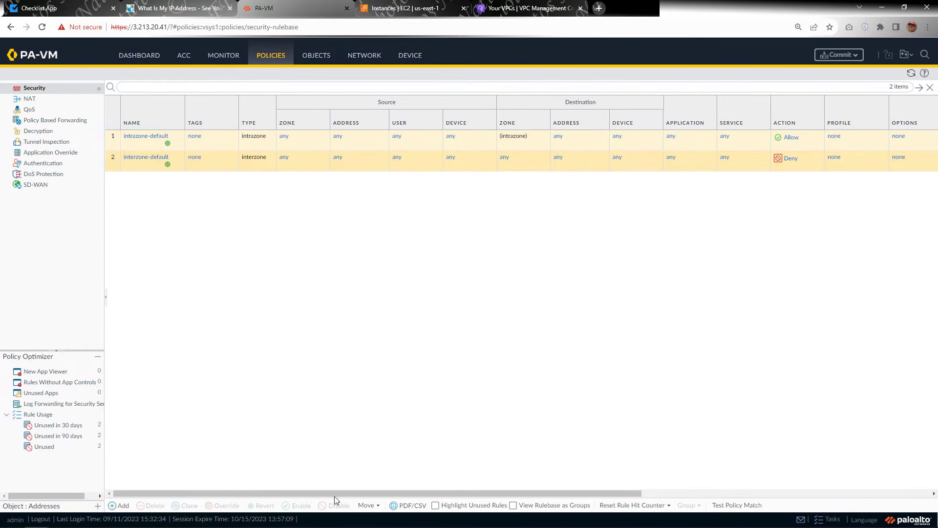
left_click(126, 508)
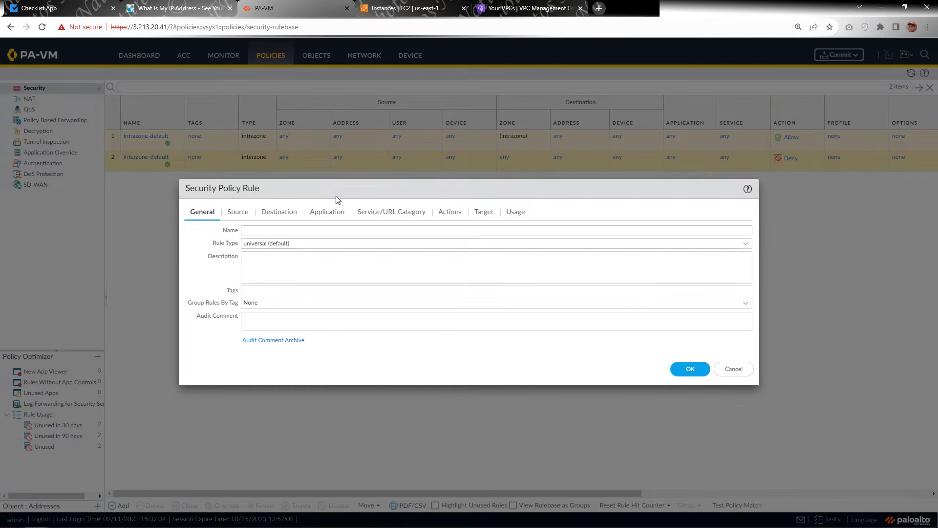
left_click(283, 231)
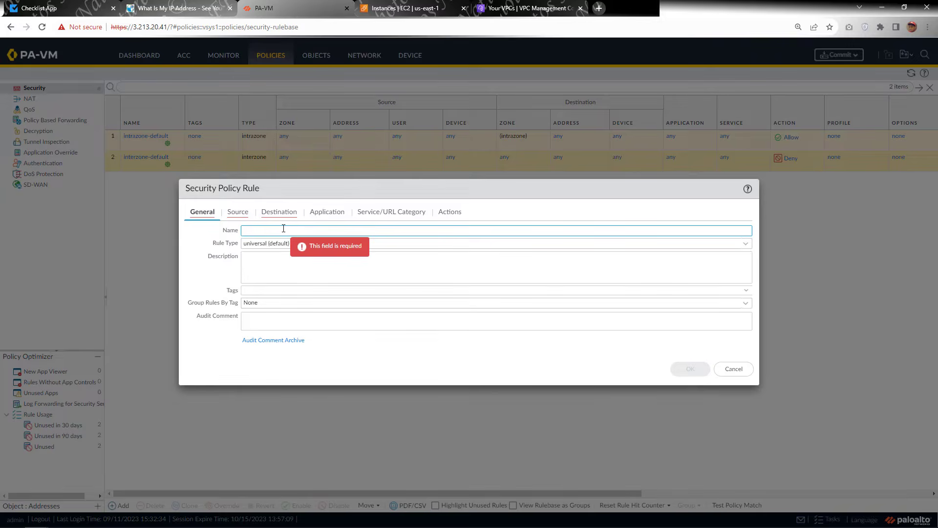
type("basic_rule")
left_click(251, 257)
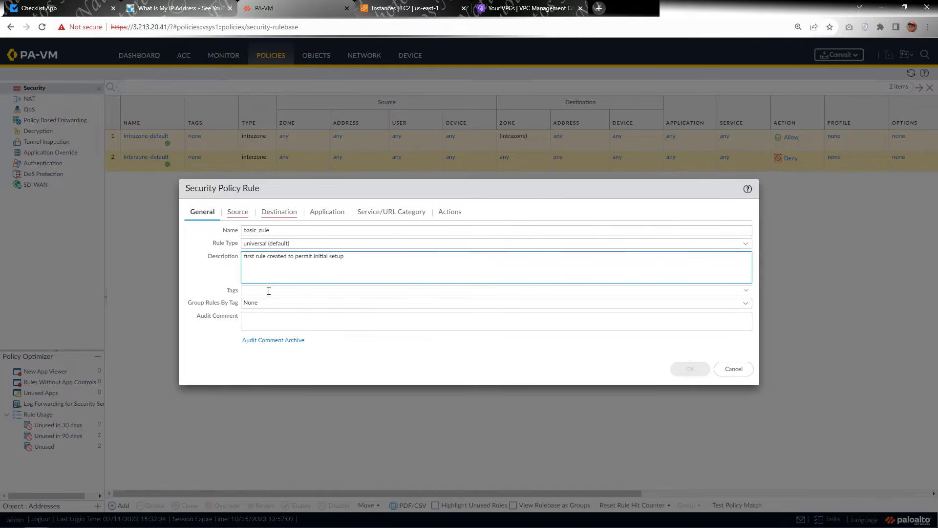
- Set both the source zone and the destination zone of the security rule to any
left_click(238, 212)
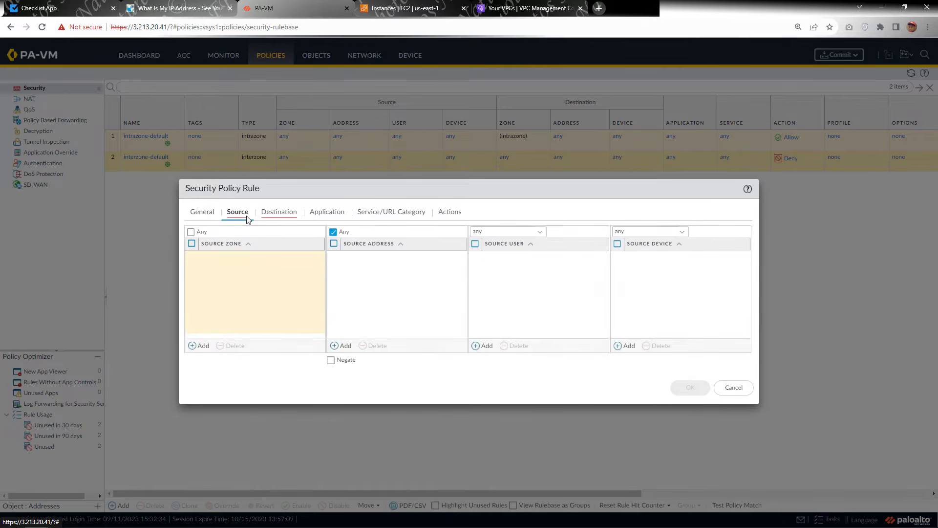
left_click(191, 233)
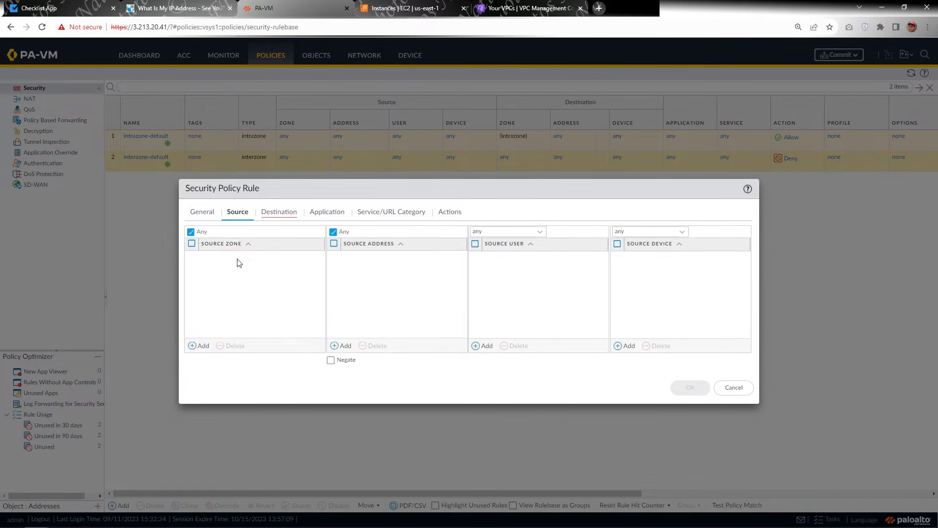
left_click(281, 212)
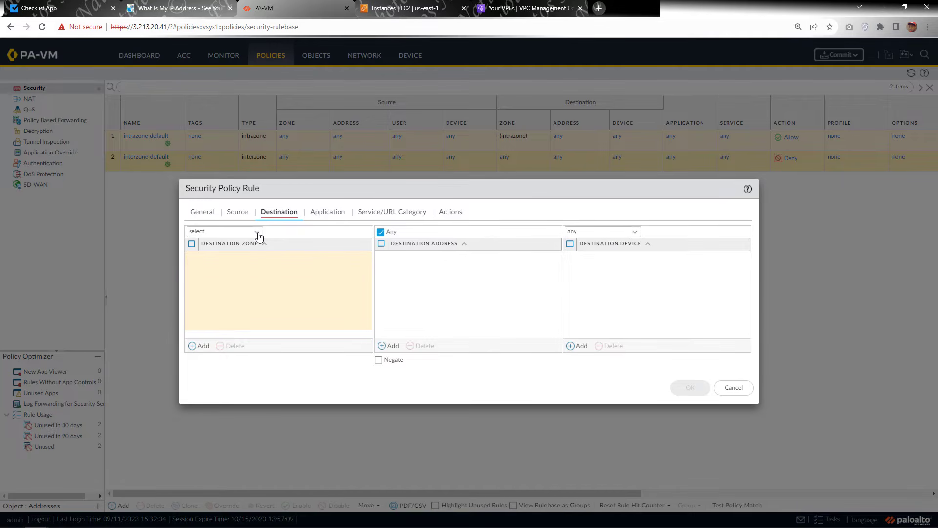
left_click(229, 231)
left_click(212, 259)
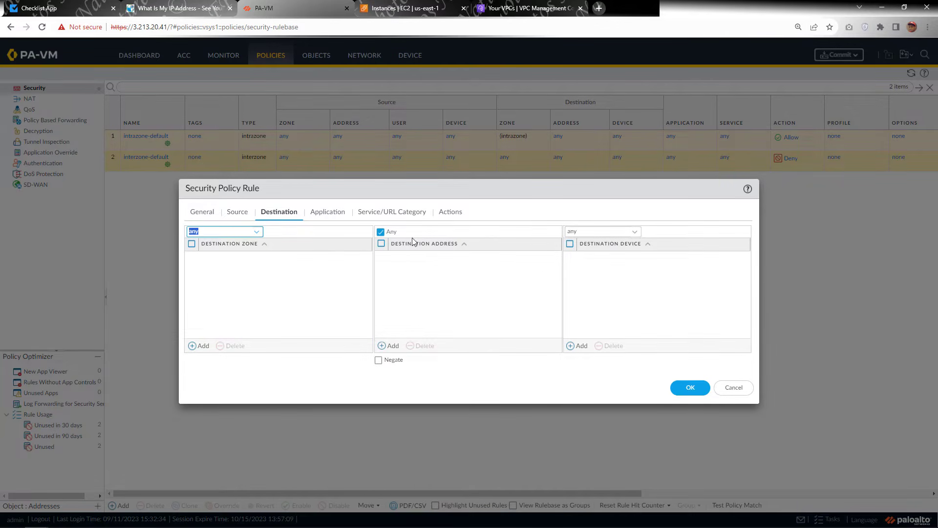
- Check the rule's application setting and set its service to any
left_click(330, 215)
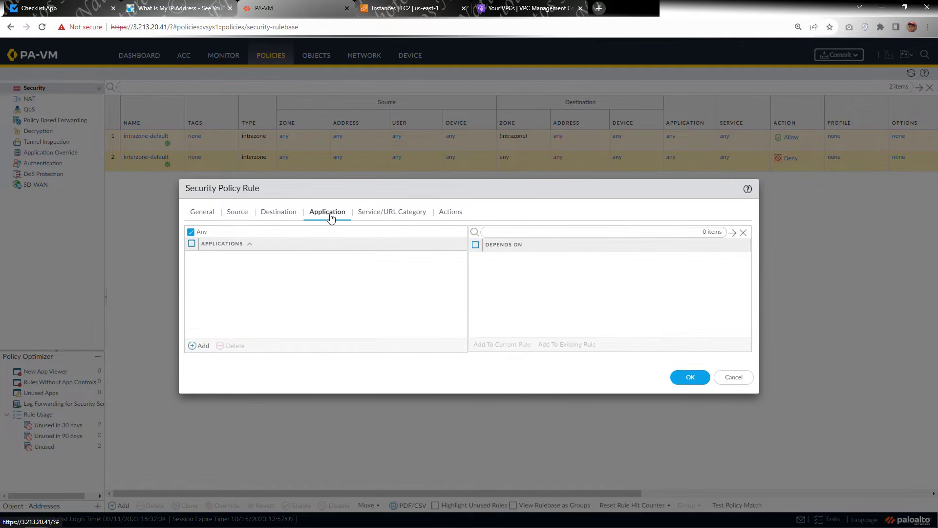
left_click(382, 215)
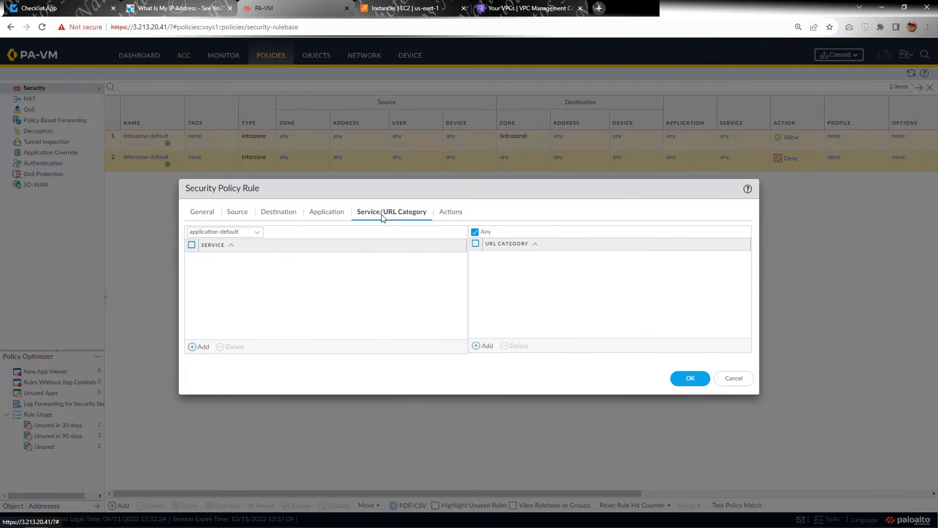
left_click(258, 235)
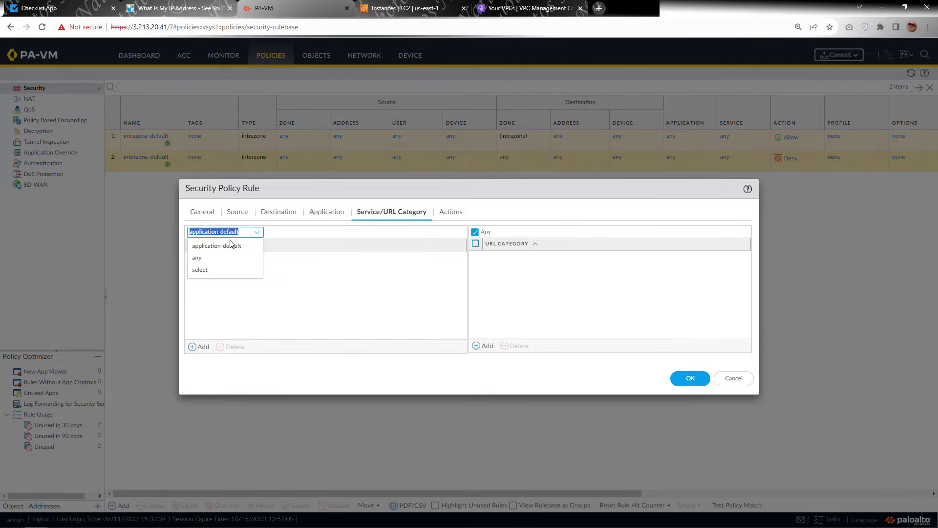
left_click(289, 303)
left_click(200, 348)
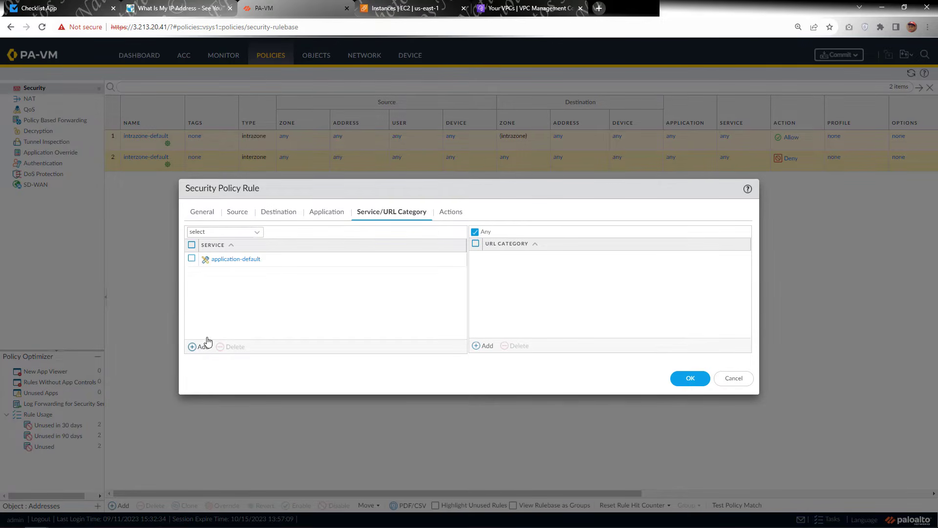
left_click(241, 334)
left_click(260, 233)
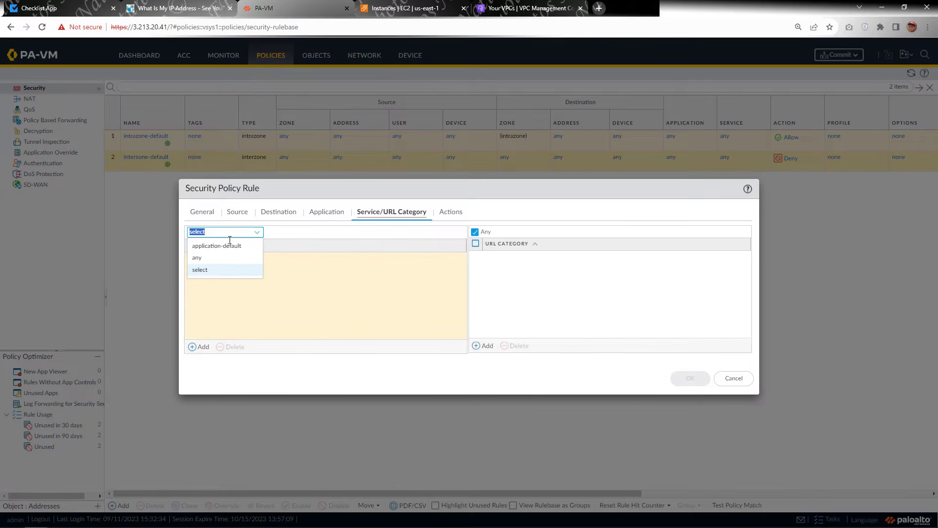
left_click(207, 263)
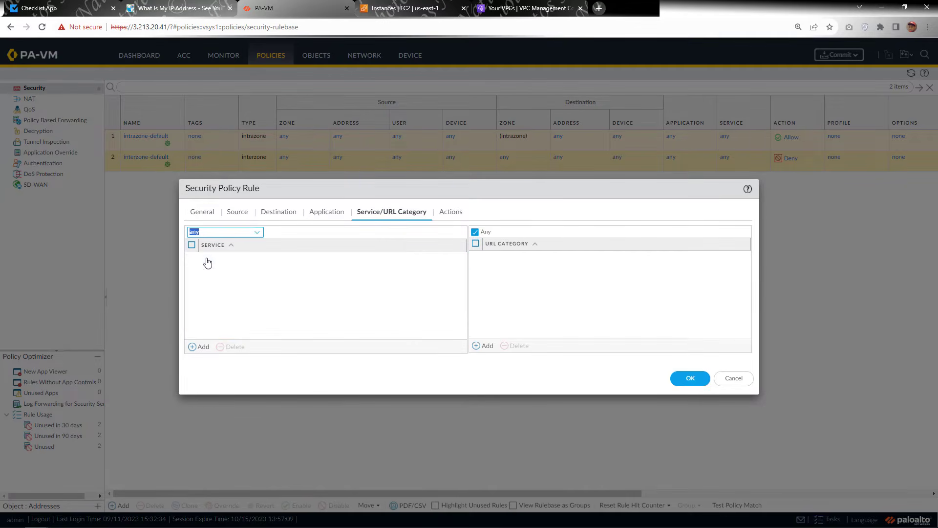
- Enable logging at session start for the security rule and save it
left_click(451, 212)
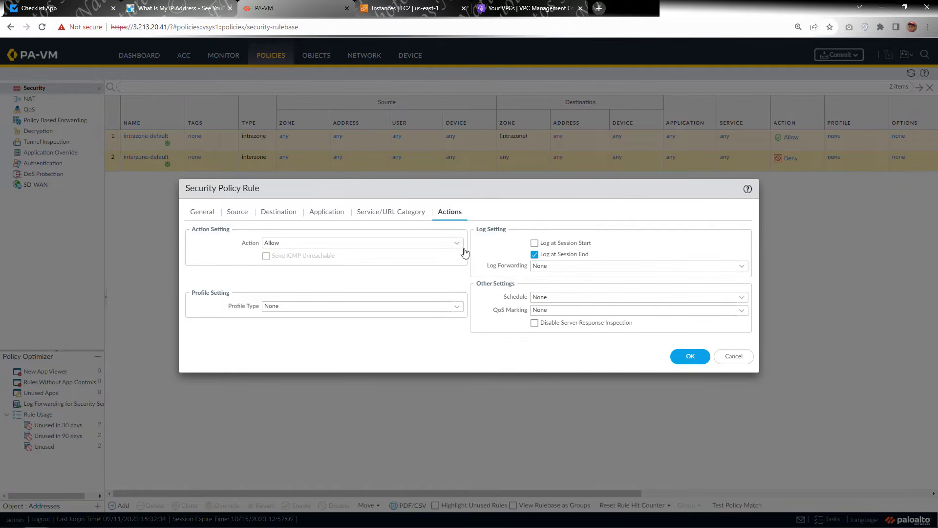
left_click(534, 244)
left_click(688, 358)
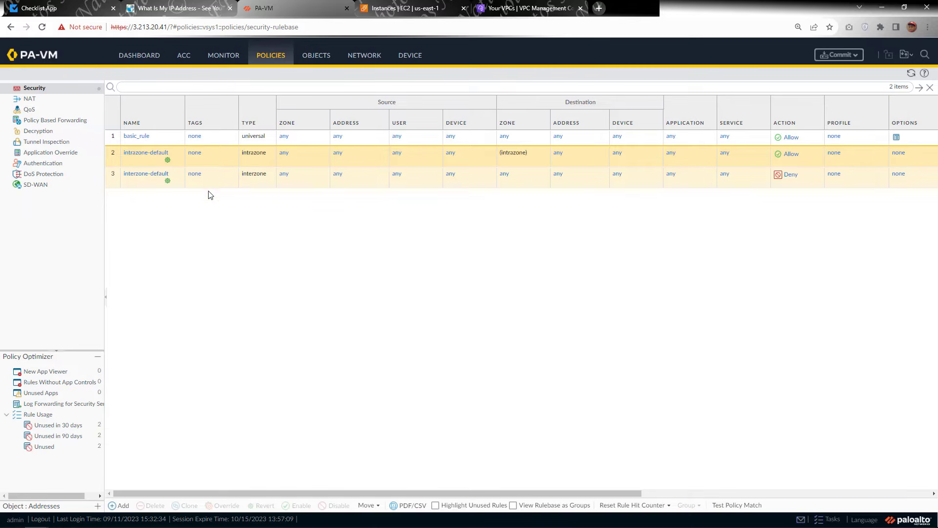
- Add a NAT policy rule named "nat_outbound" with description "nat statement for internal hosts to reach the internet"
left_click(39, 99)
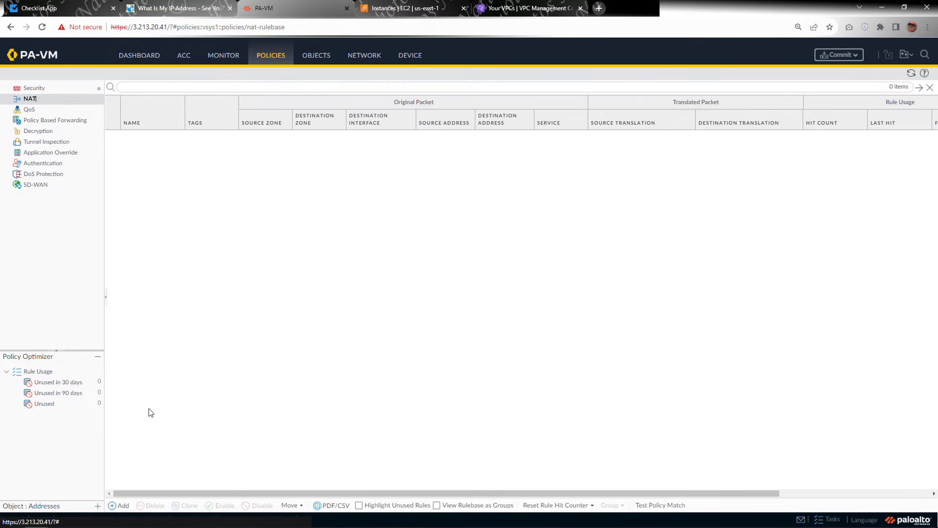
left_click(124, 506)
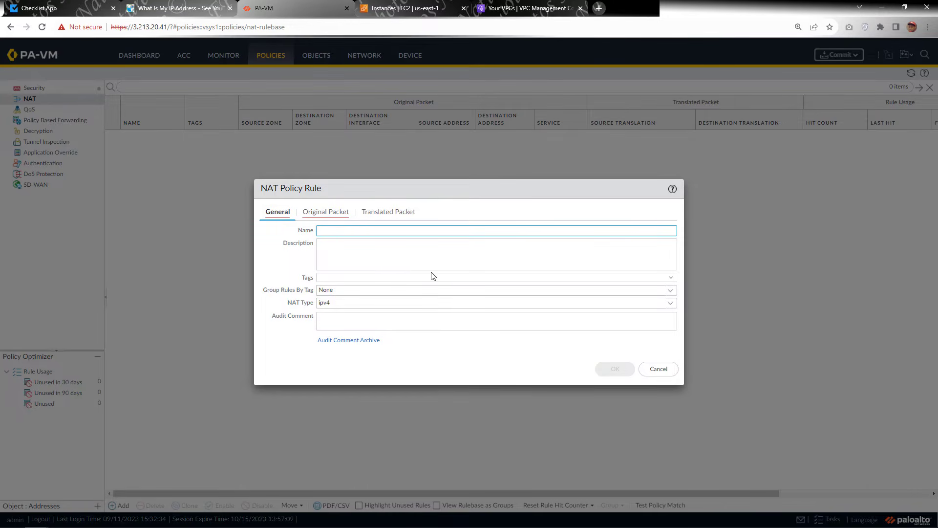
type("t")
double_click(337, 229)
type("na")
left_click(353, 255)
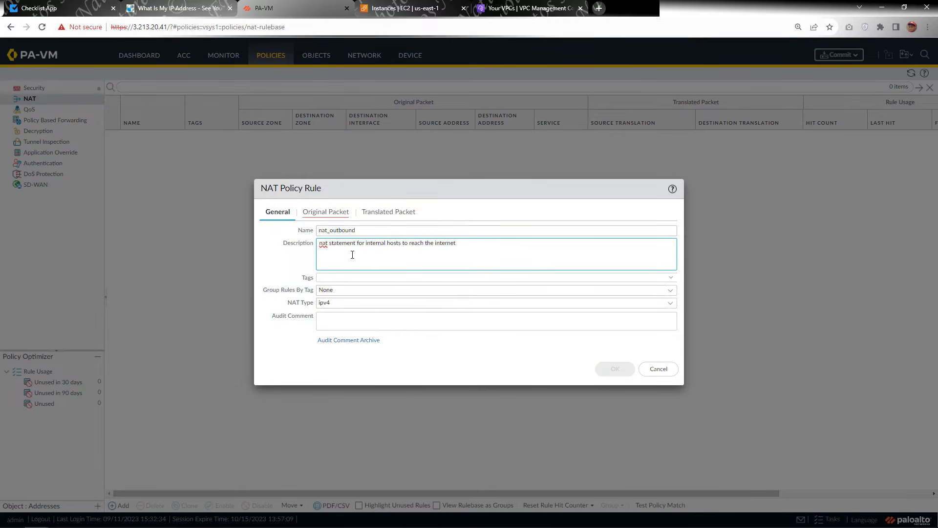
- Set the NAT rule's original packet to source zone inside, destination zone outside and destination interface ethernet1/2
left_click(330, 212)
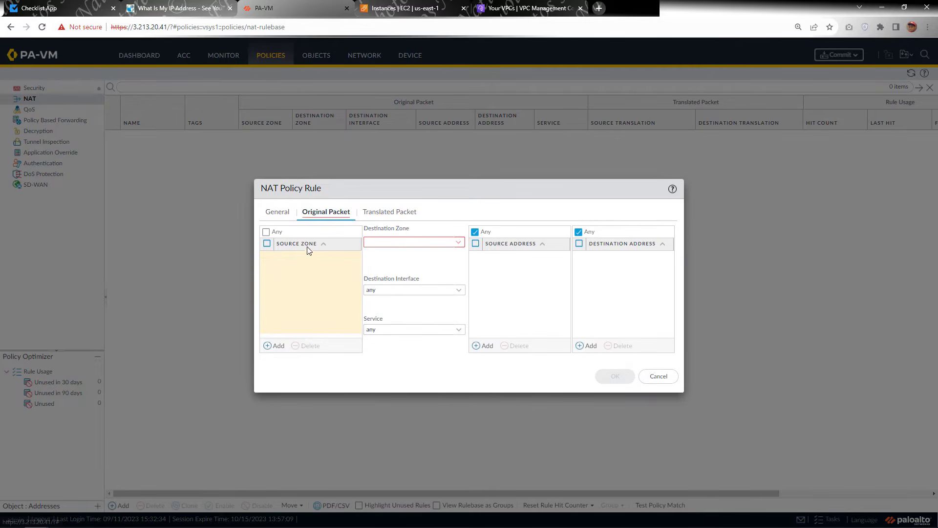
left_click(275, 345)
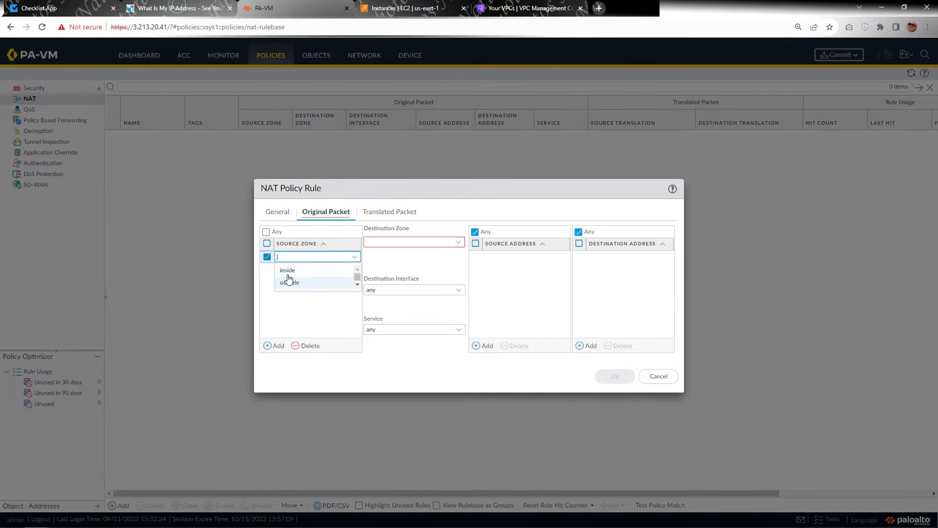
left_click(287, 270)
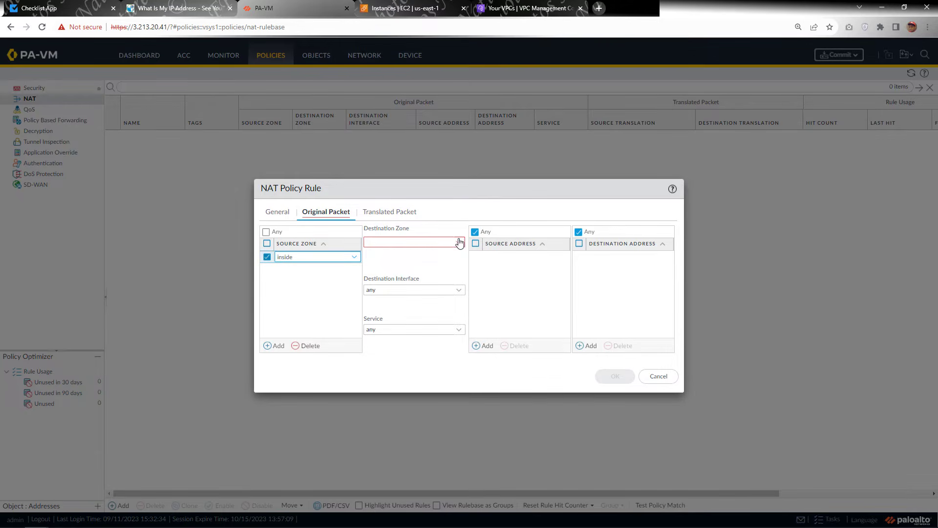
left_click(459, 242)
left_click(388, 268)
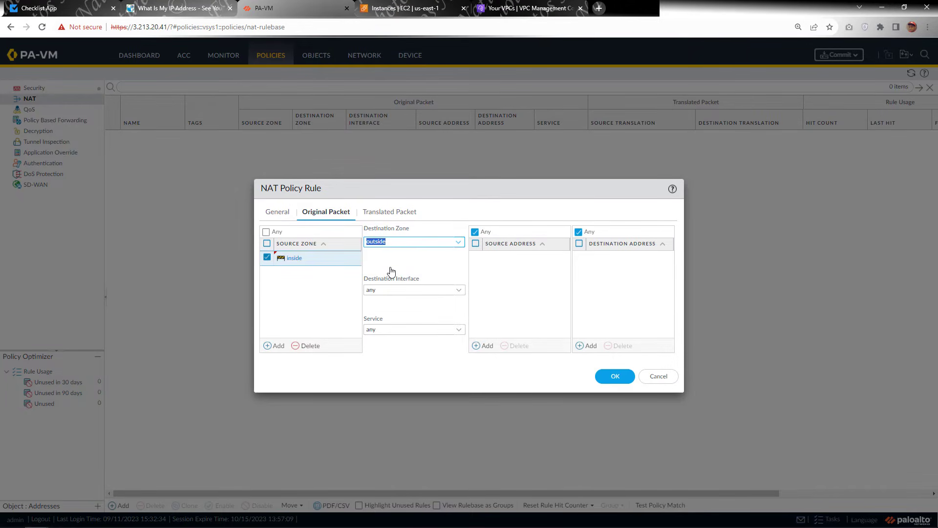
left_click(459, 292)
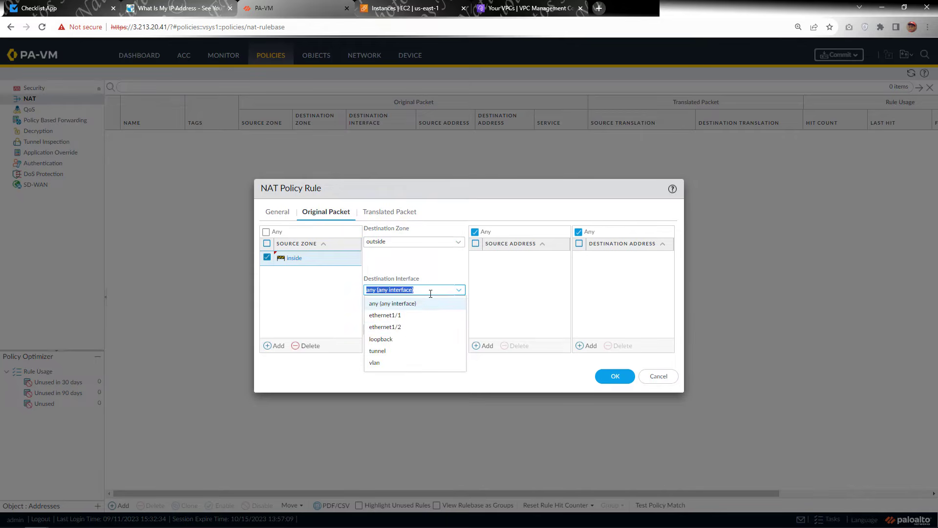
left_click(399, 327)
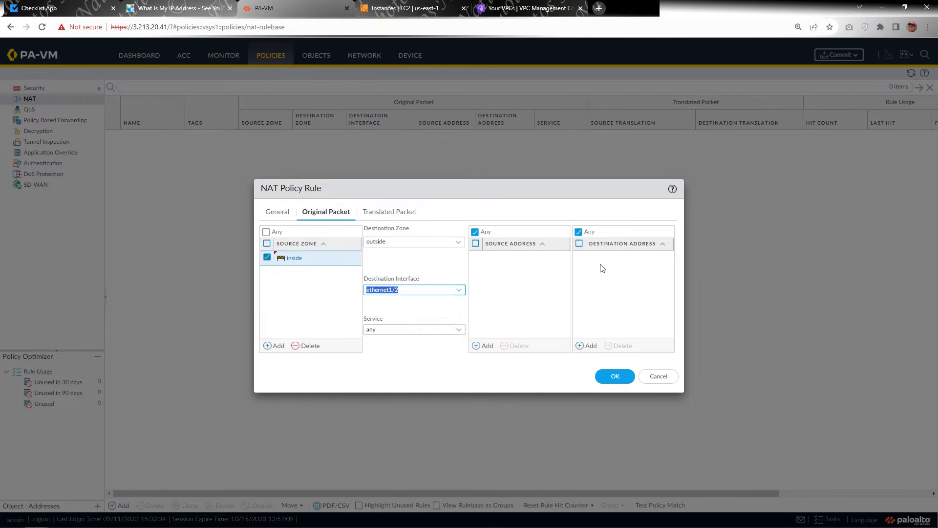
- Set the NAT rule's source translation to Dynamic IP And Port using interface address ethernet1/2 with IP address None, and save the rule
left_click(385, 215)
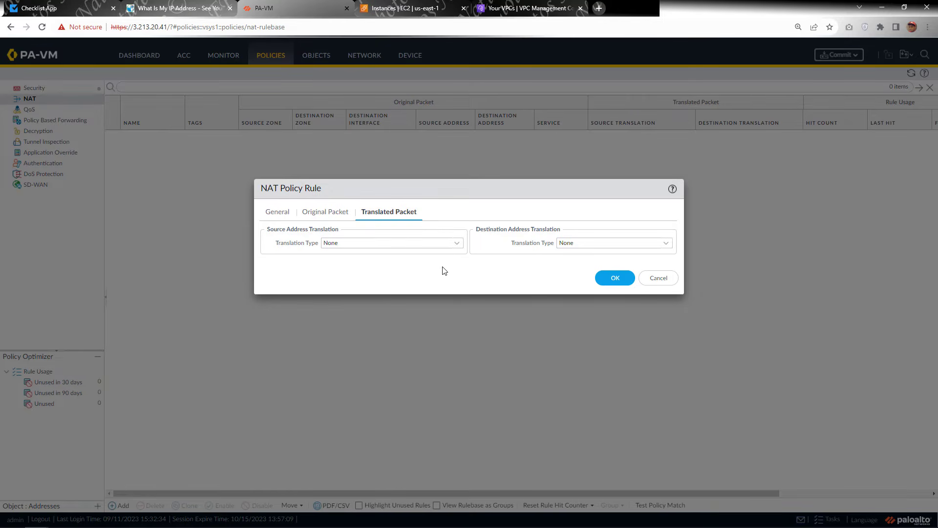
left_click(456, 245)
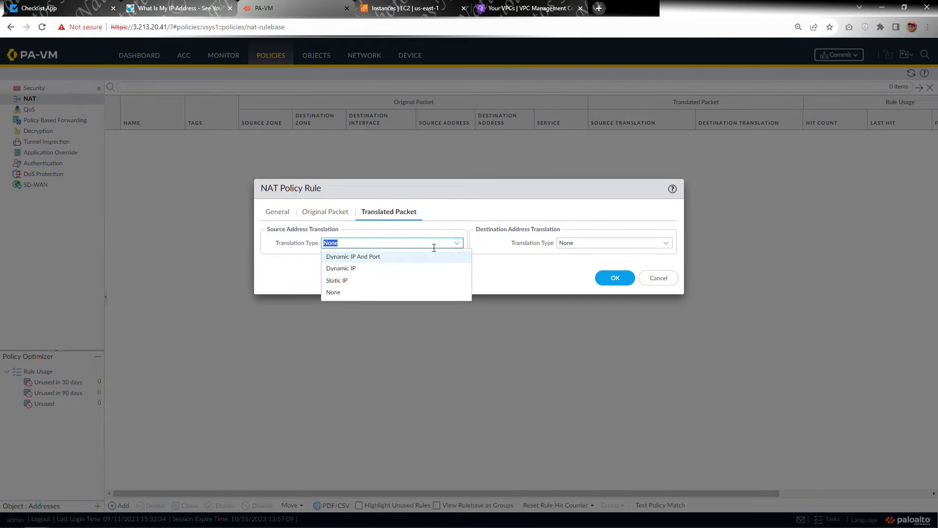
left_click(369, 257)
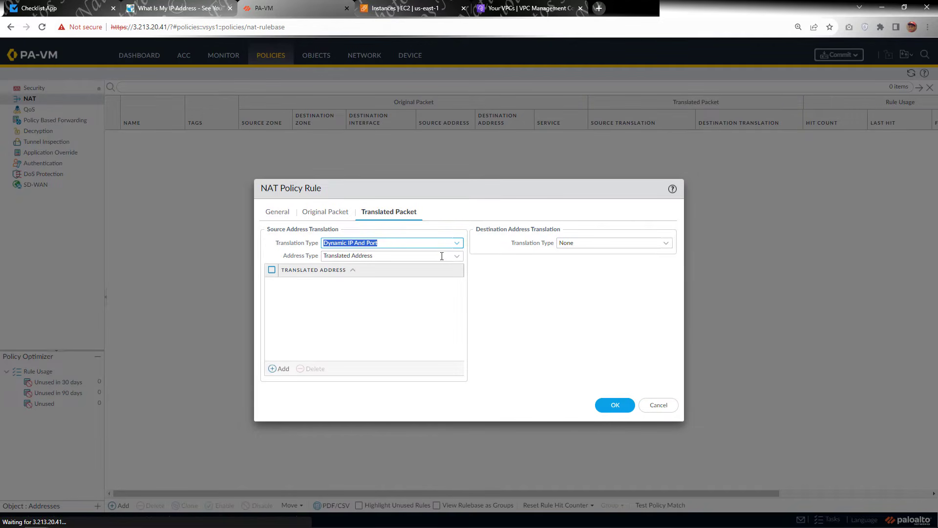
left_click(458, 259)
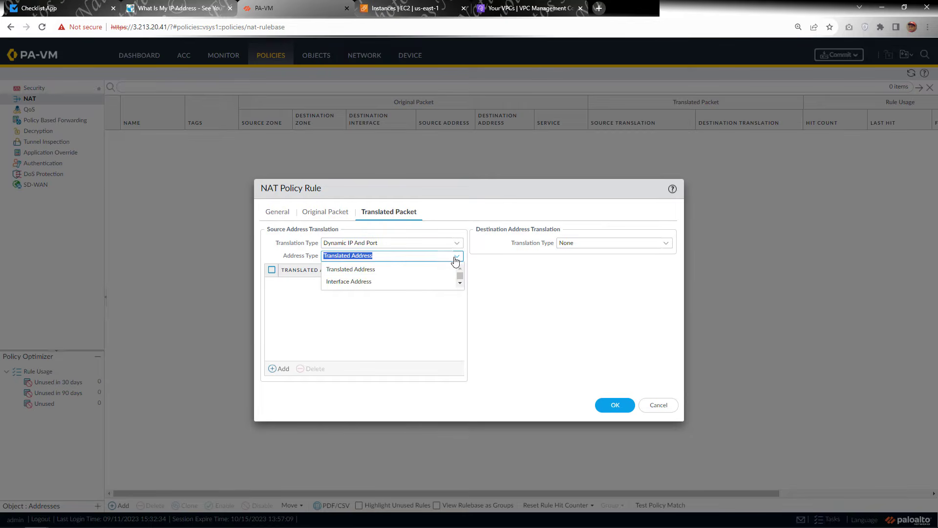
left_click(366, 282)
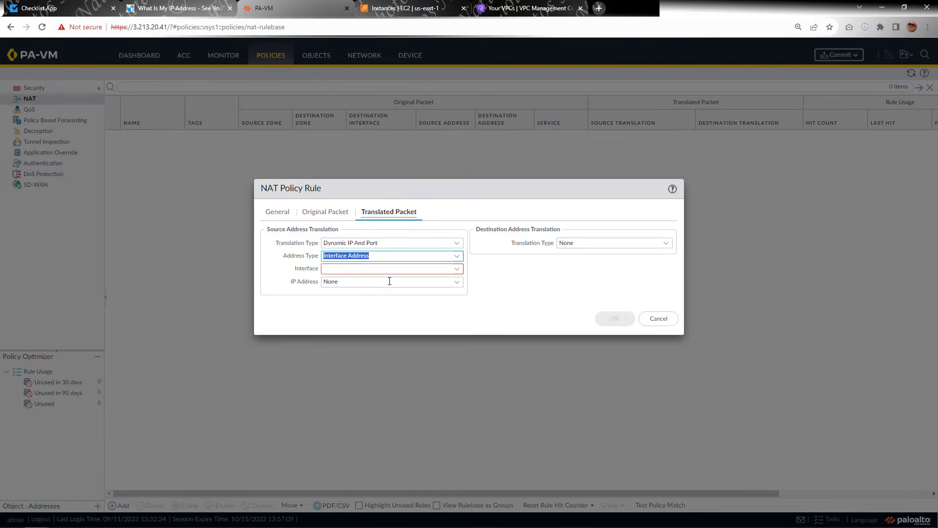
left_click(454, 272)
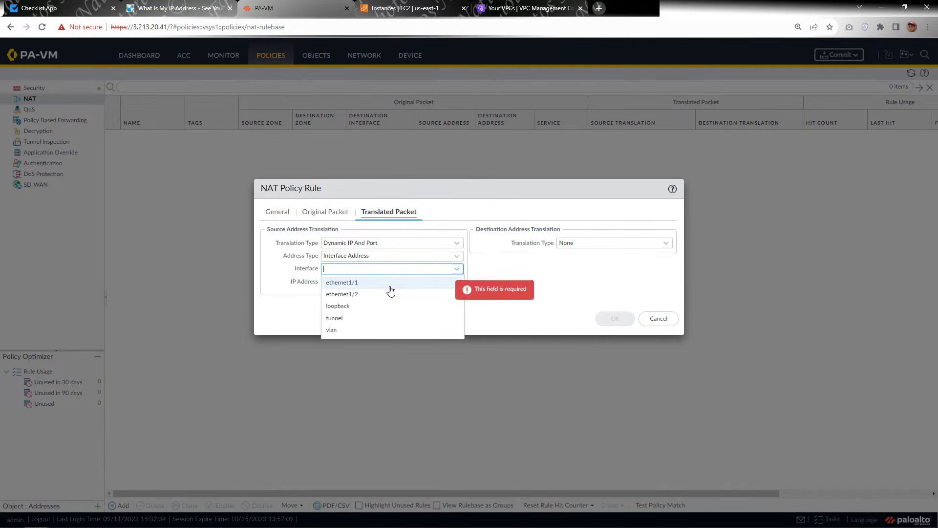
left_click(387, 295)
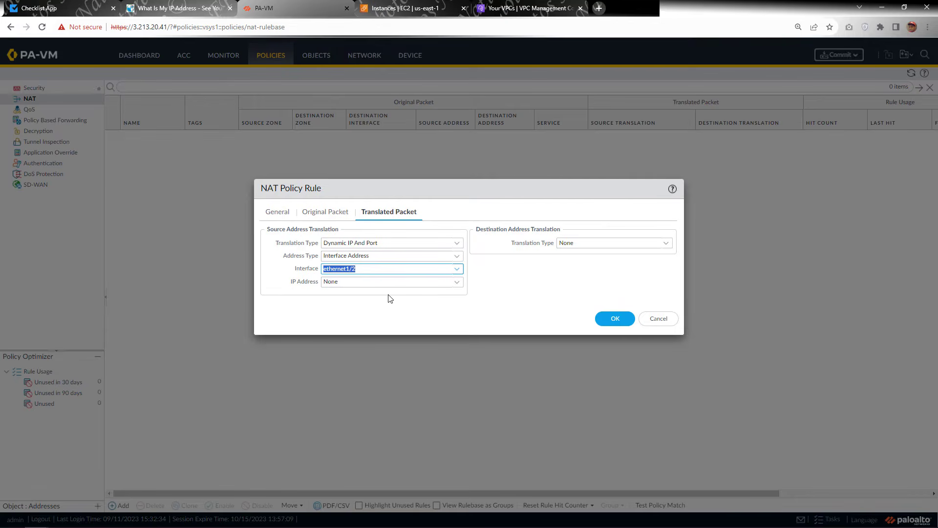
left_click(456, 285)
left_click(437, 300)
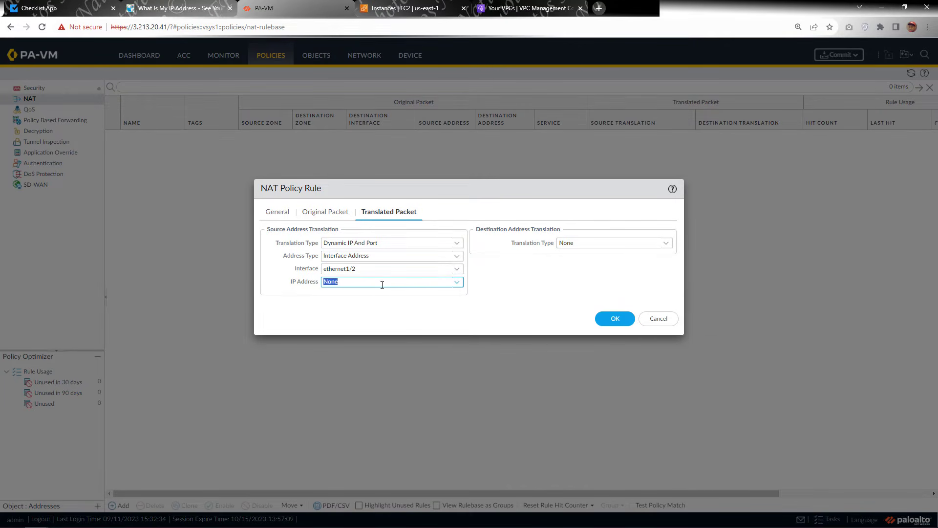
left_click(609, 319)
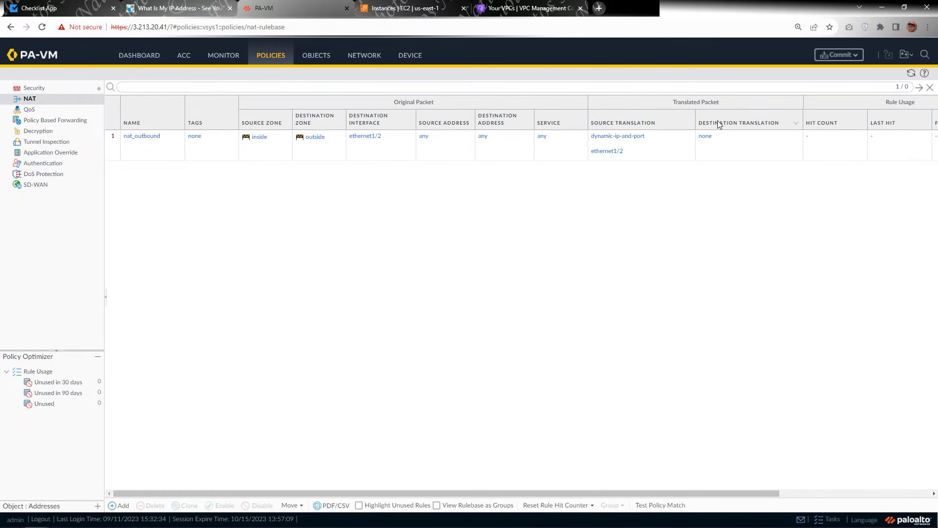
- Switch to the Checklist app and mark Configure Security Policies and Configure NAT Rules as completed
left_click(101, 10)
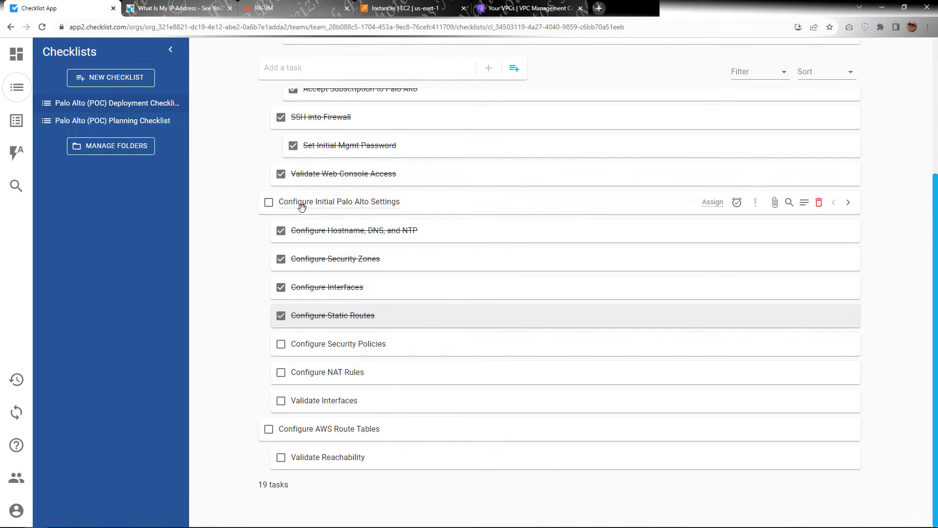
left_click(285, 372)
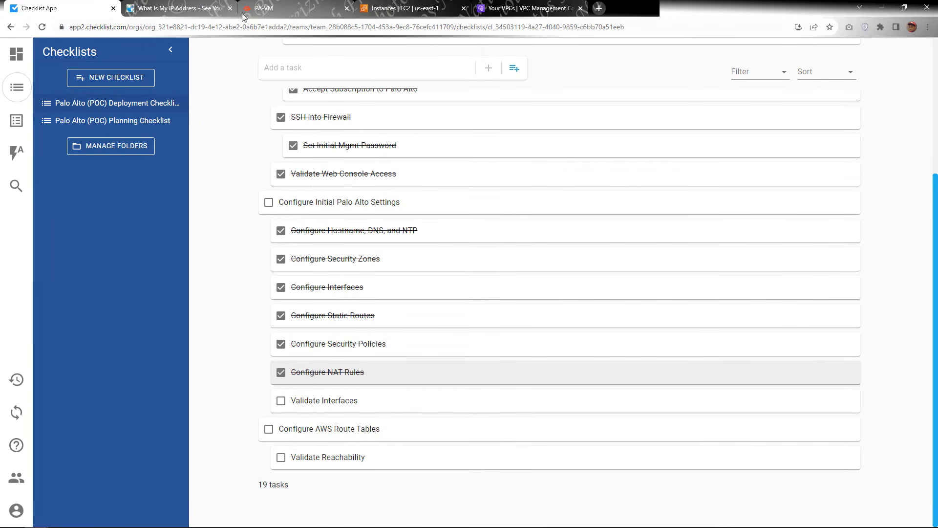
- Switch back to PA-VM and commit all changes with a description starting with "1st commit - basic"
left_click(299, 7)
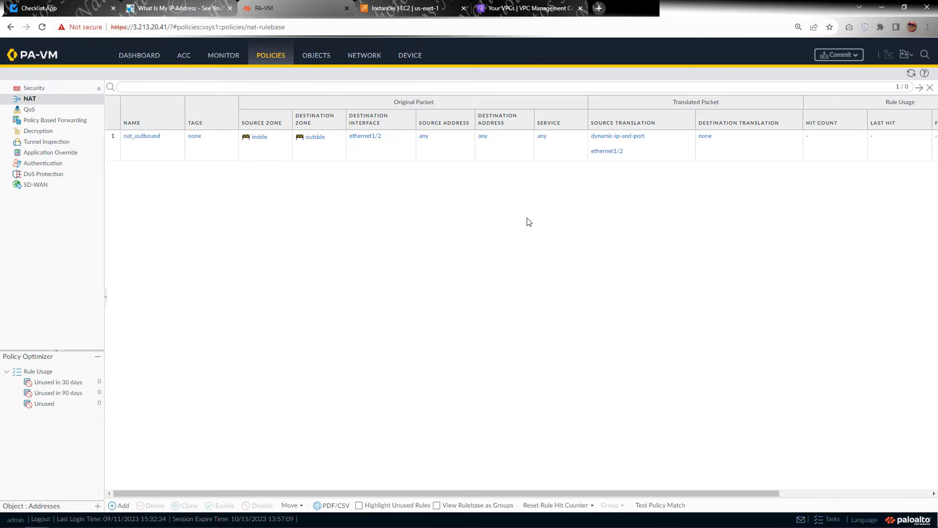
left_click(412, 57)
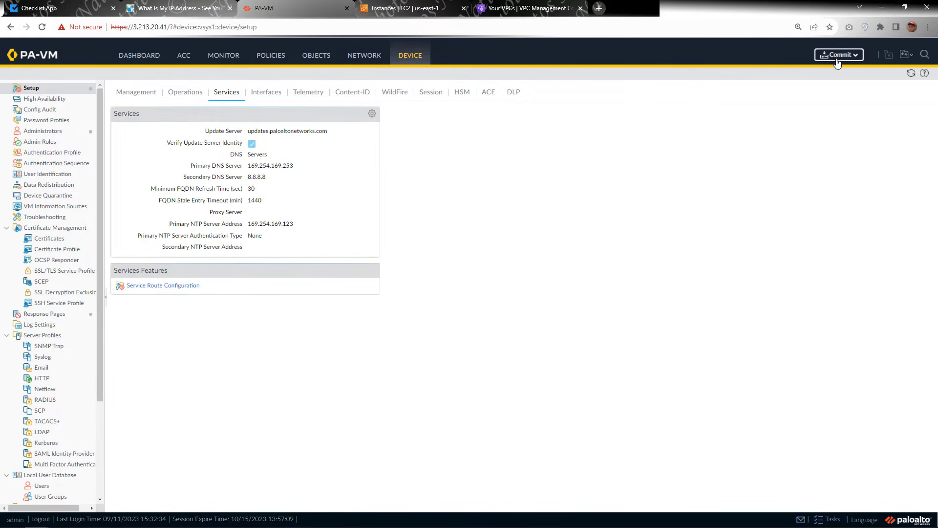
left_click(837, 58)
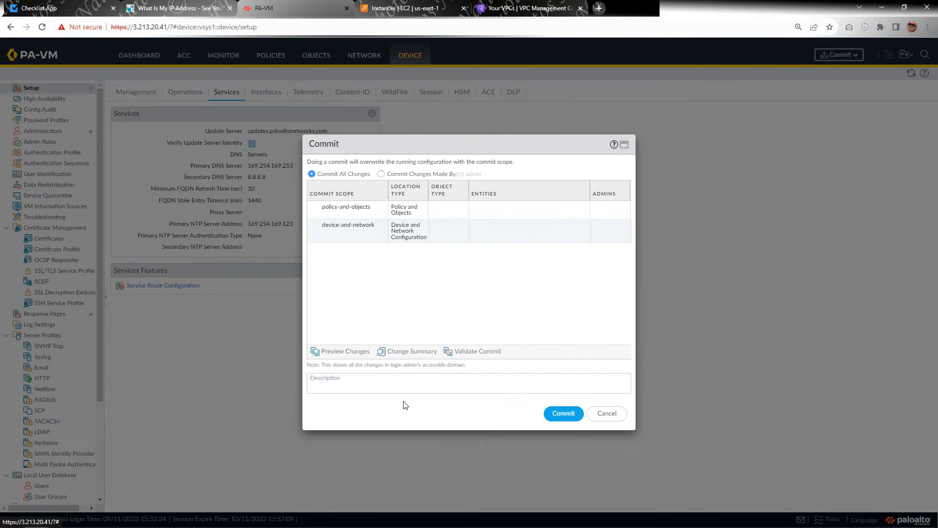
left_click(409, 385)
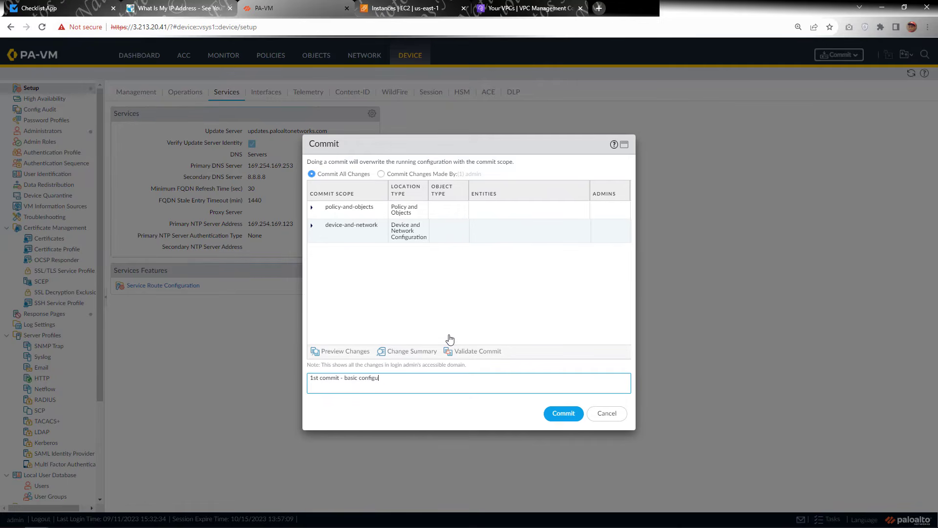
left_click(559, 416)
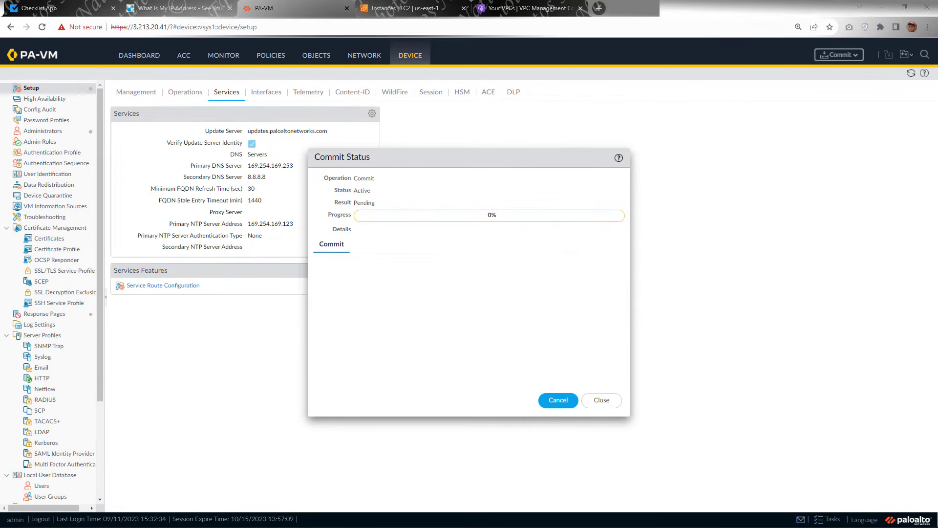
- Switch to MobaXterm, open the POC-PAFW-AZ1 SSH session and run "show interface all" to check the data interfaces
key("alt+Tab")
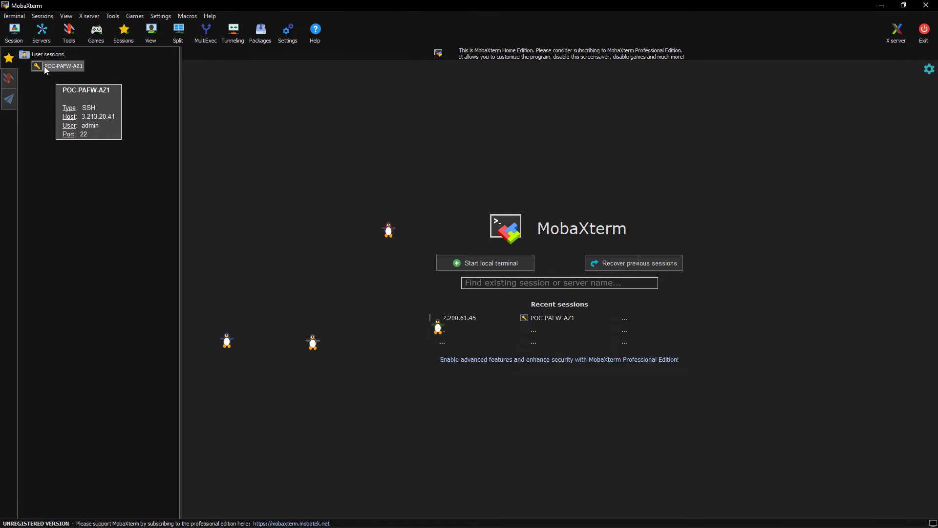
double_click(61, 67)
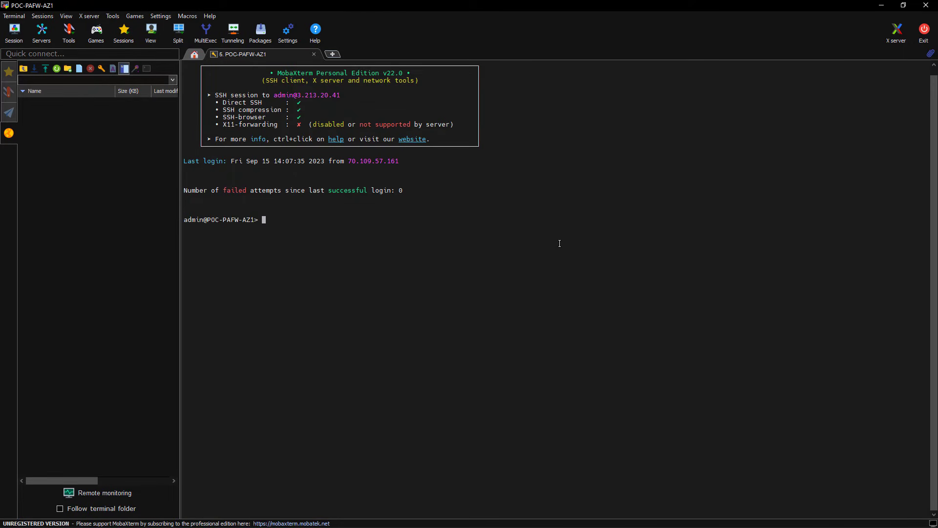
type("show interface all")
key("Return")
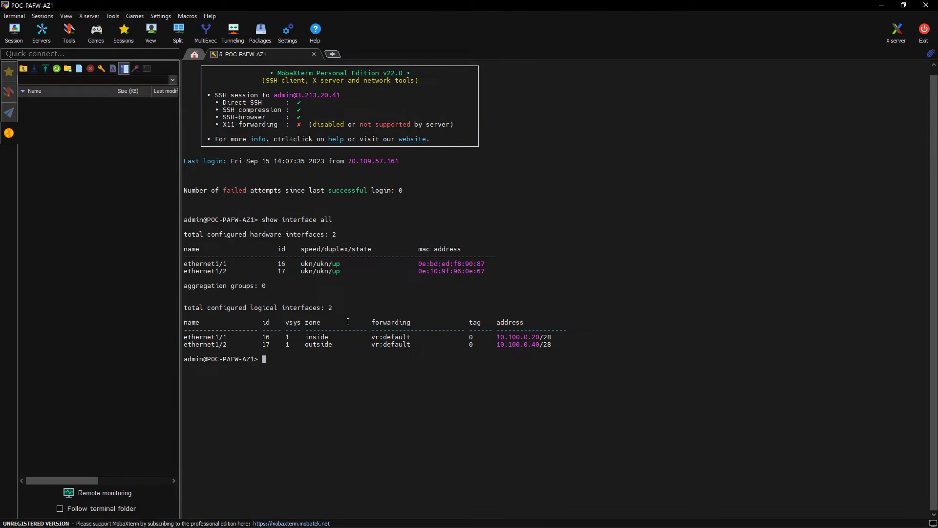
- Run "show interface management" on the firewall to check the management interface
key("Up")
key("BackSpace")
key("BackSpace")
key("BackSpace")
type("management")
key("Return")
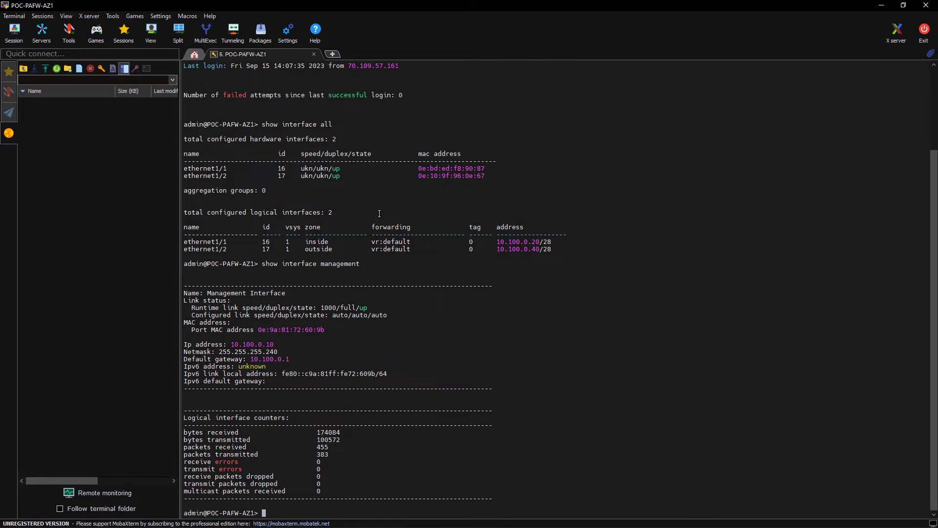
- Test the firewall's internet reachability by running "ping host 8.8.8.8", and stop the ping after several replies
type("ping 8.8.8.8")
key("Return")
key("Up")
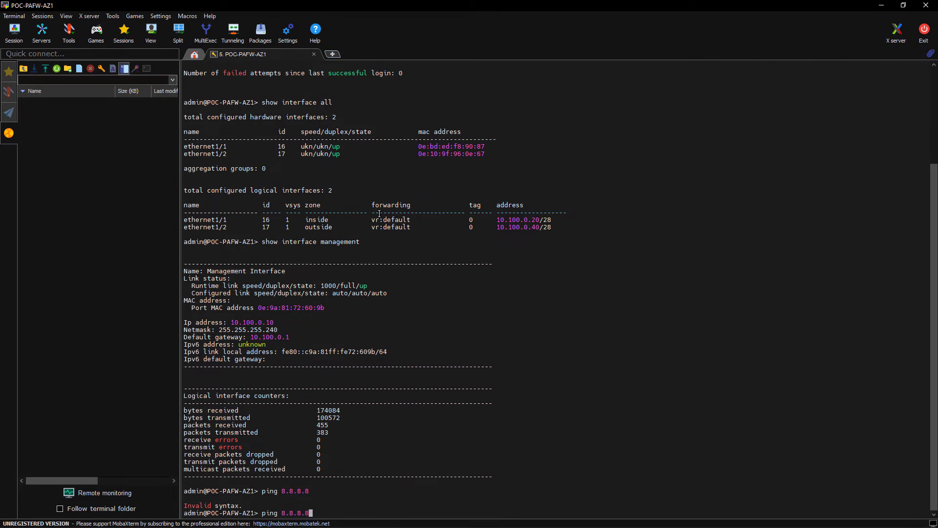
key("Left")
key("Left")
key("Left")
key("Left")
key("Left")
key("Left")
key("Left")
type("host")
key("Return")
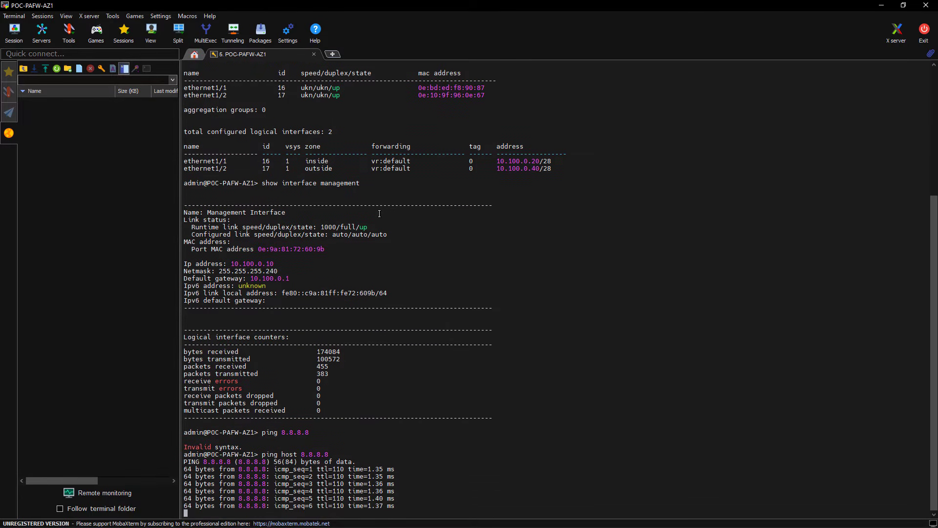
key("ctrl+c")
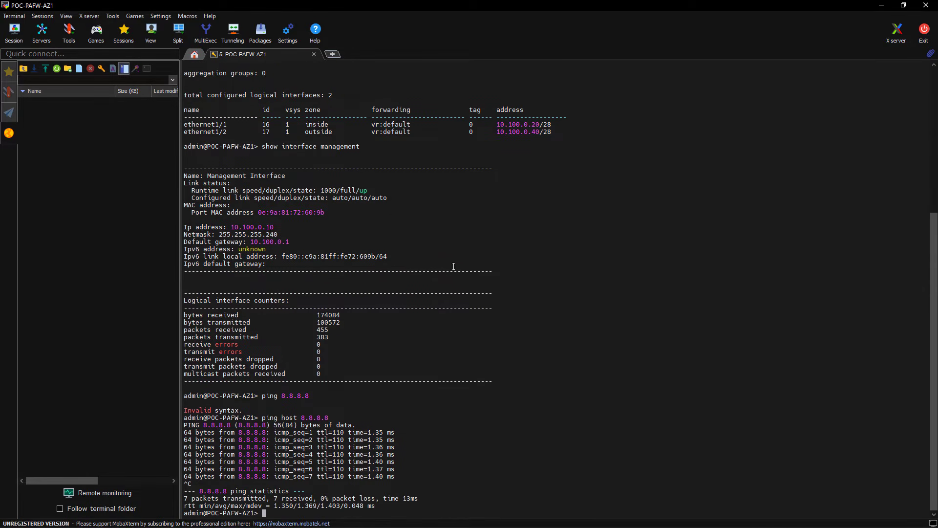
- Switch to the EC2 Instances page in the browser and view the details of the POC-LINUX-AZ1 instance
left_click(882, 6)
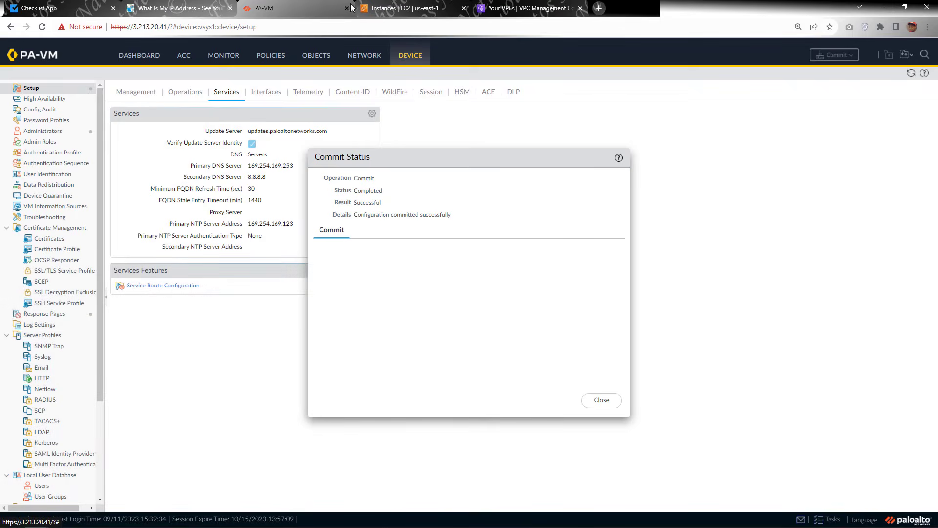
left_click(391, 7)
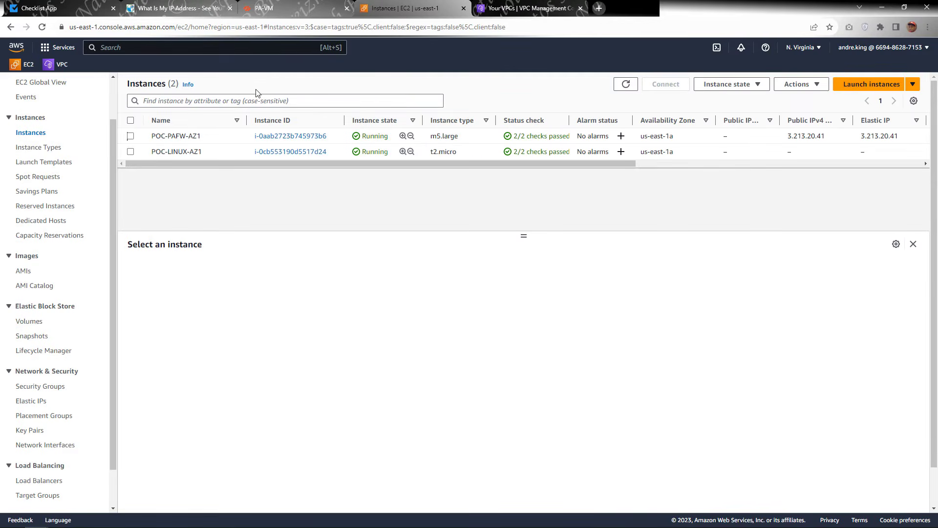
left_click(239, 154)
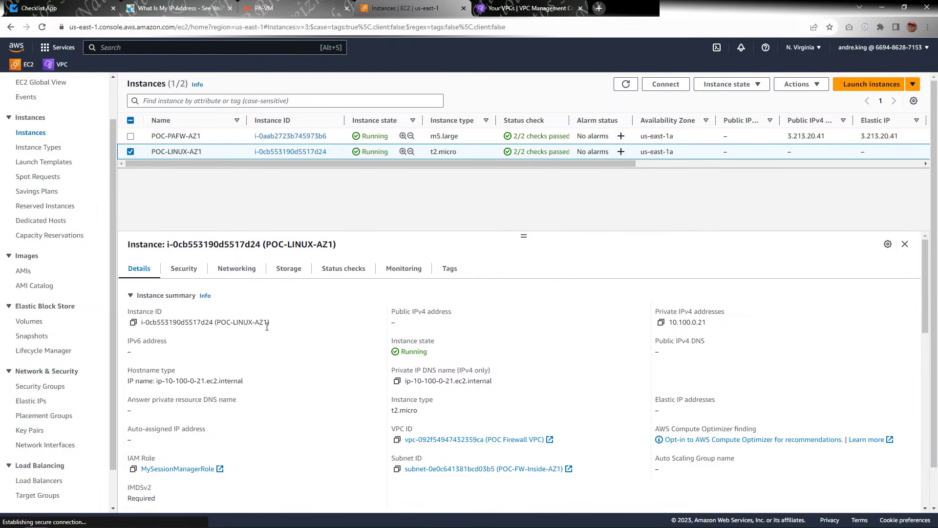
- Open the VPC console's endpoints list and widen the Name column to read the endpoint's full name
left_click(522, 9)
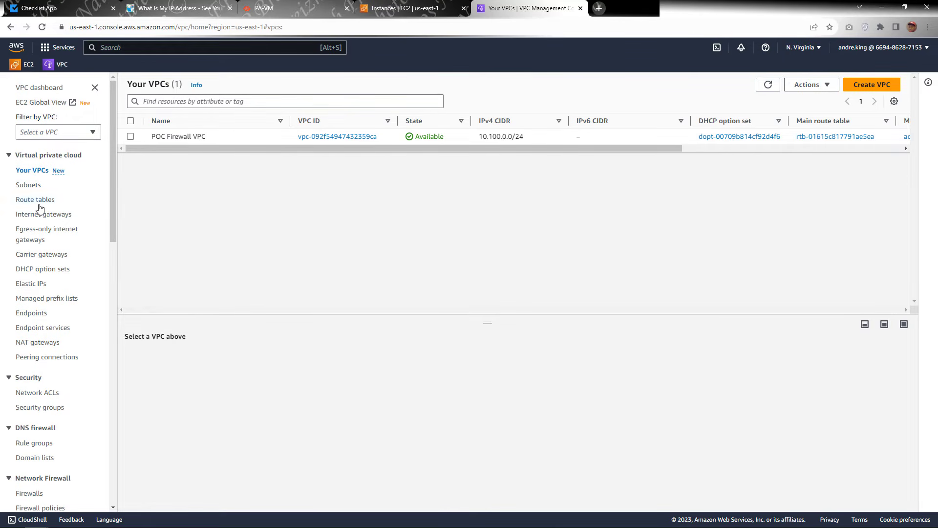
left_click(36, 314)
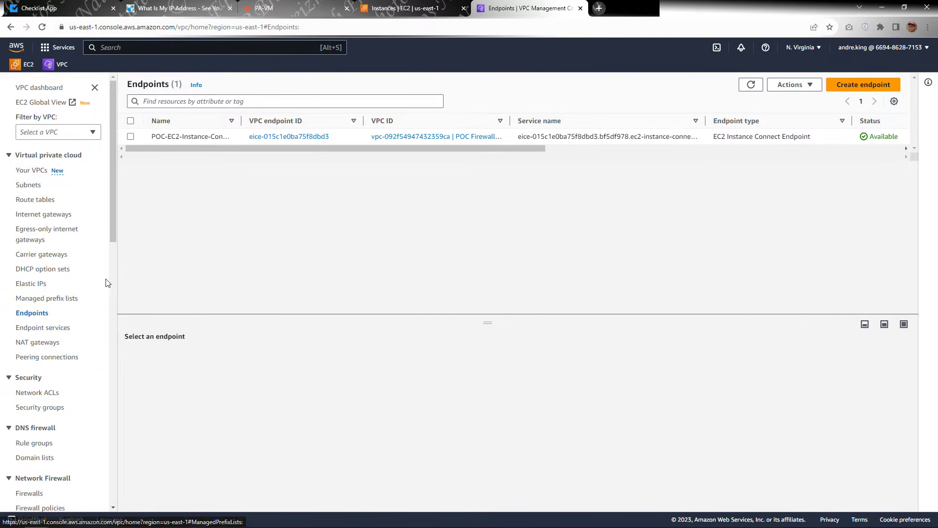
left_click_drag(241, 120, 340, 122)
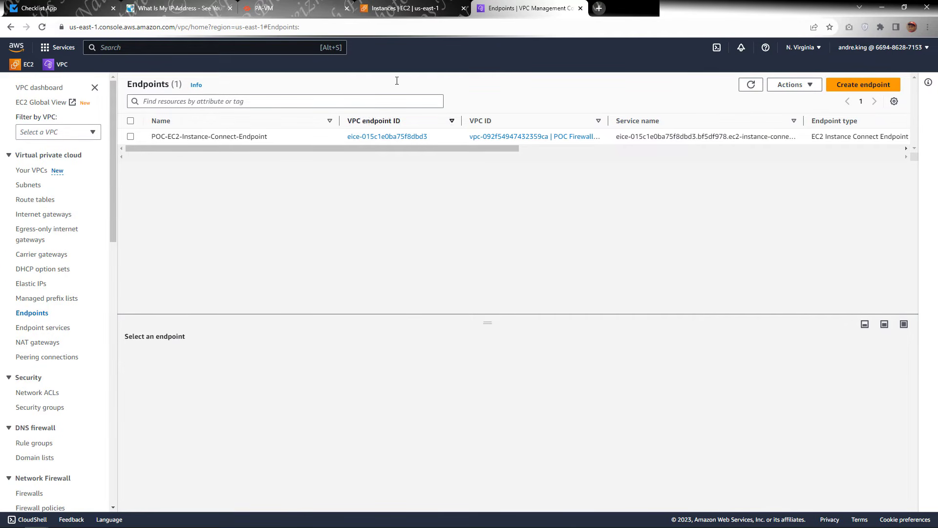
- Connect to the POC-LINUX-AZ1 instance through EC2 Instance Connect Endpoint, using endpoint eice-015c1e0ba75f8dbd3
left_click(393, 14)
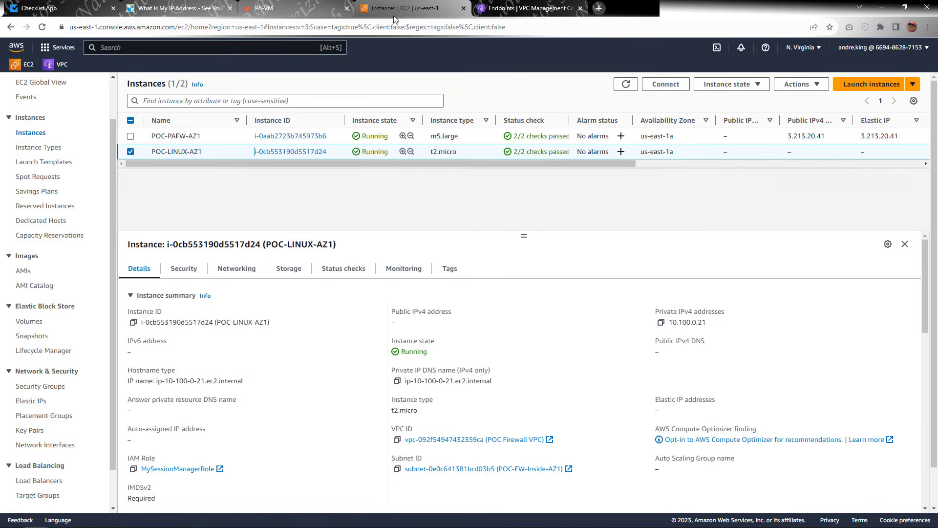
left_click(659, 90)
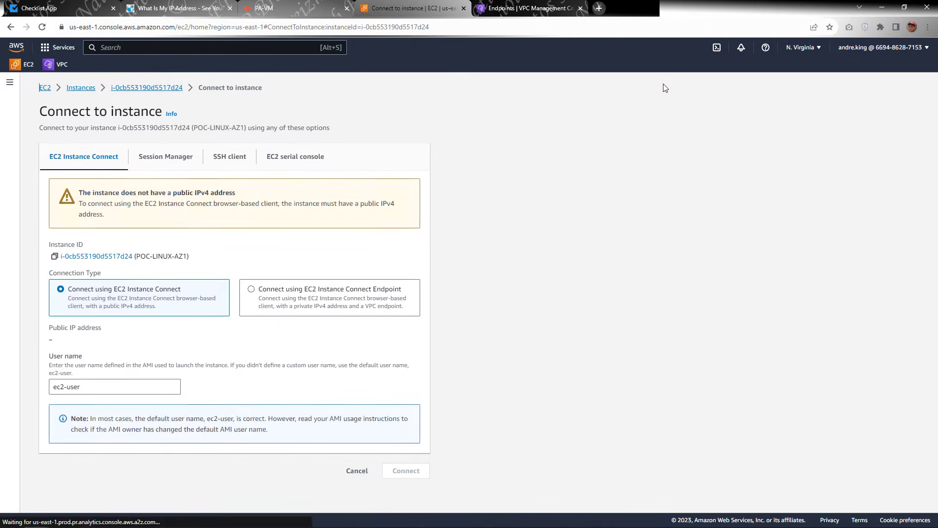
left_click(251, 291)
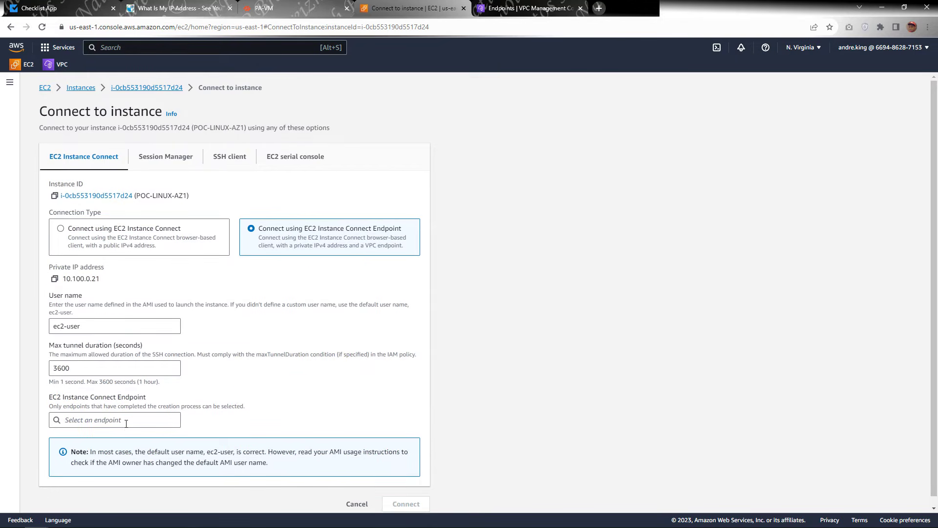
left_click(126, 423)
left_click(122, 437)
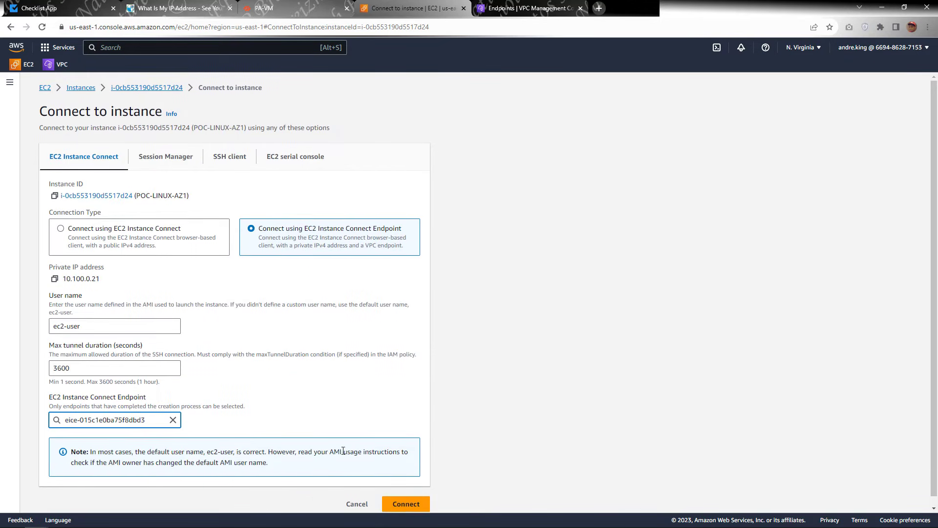
left_click(406, 502)
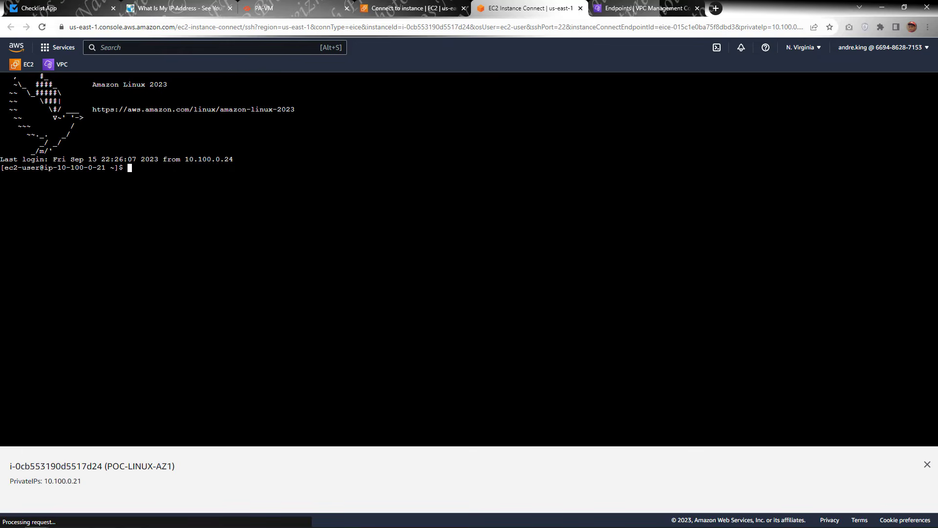
- Test the Linux instance's internet reachability by running "ping 8.8.8.8", and stop the ping after several seconds
type("ping ")
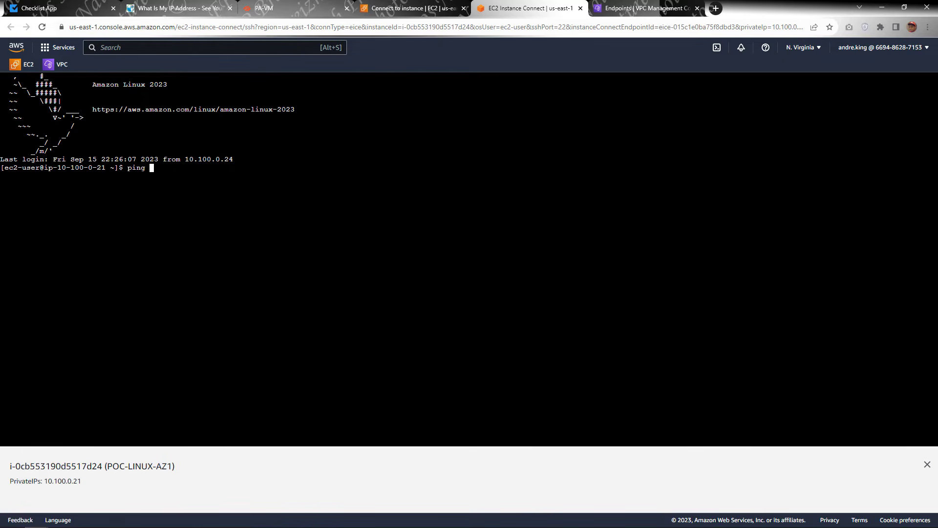
type("8.8.8.8")
key("Return")
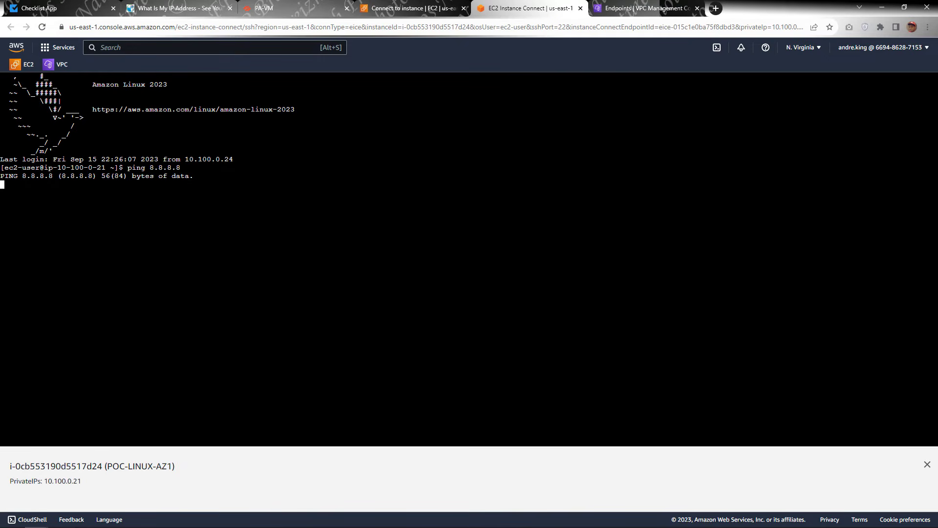
key("ctrl+c")
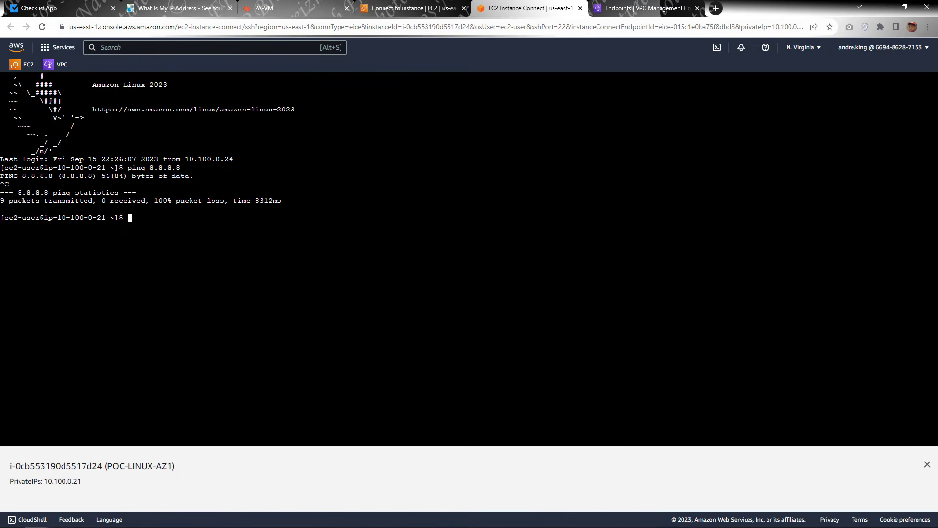
- Switch to the PA-VM web console, dismiss the commit status, and review the commit tasks in the Task Manager
left_click(295, 6)
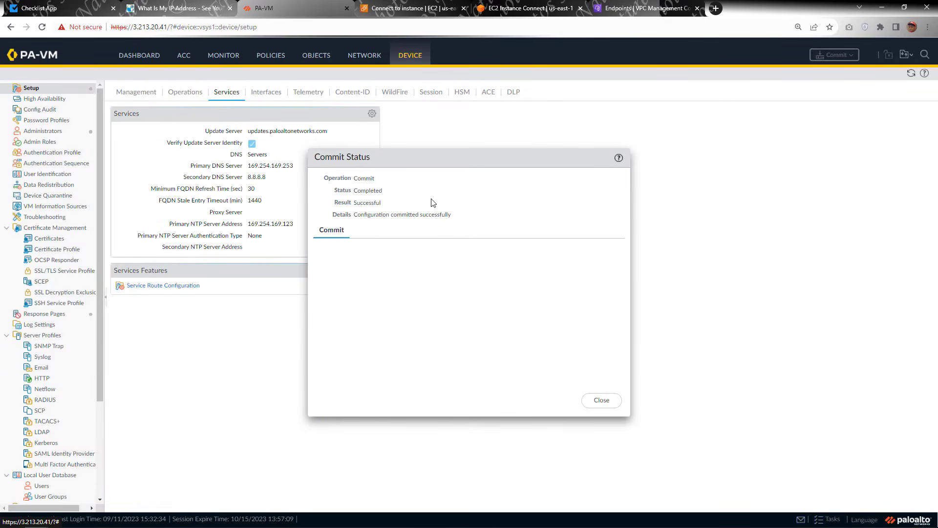
left_click(608, 401)
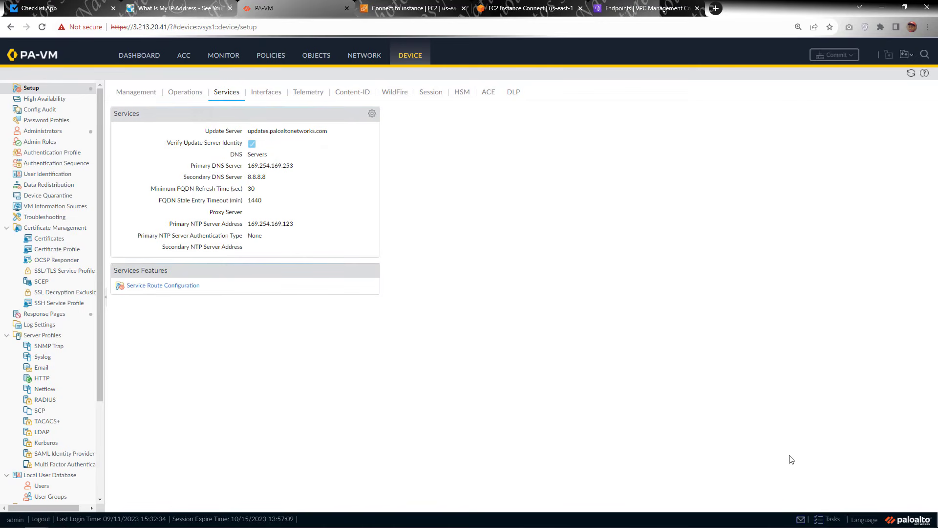
left_click(830, 521)
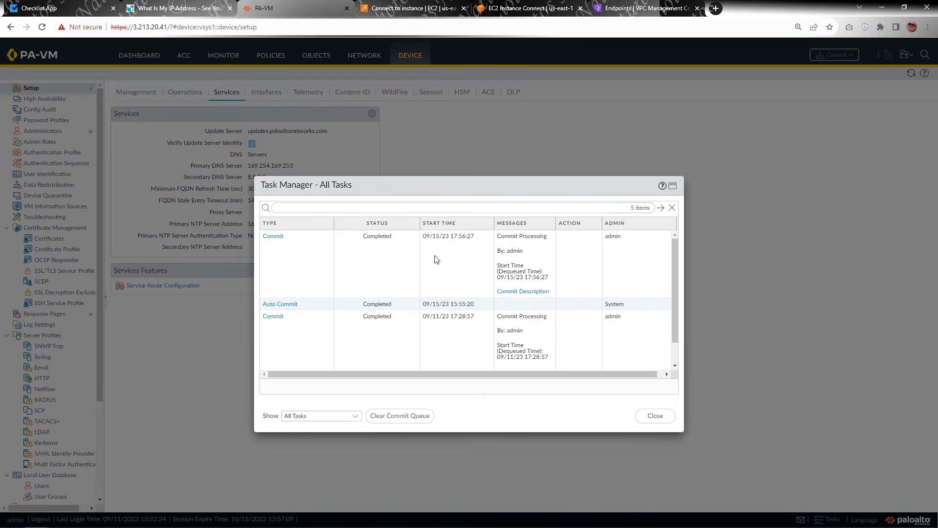
scroll(436, 259, "down", 2)
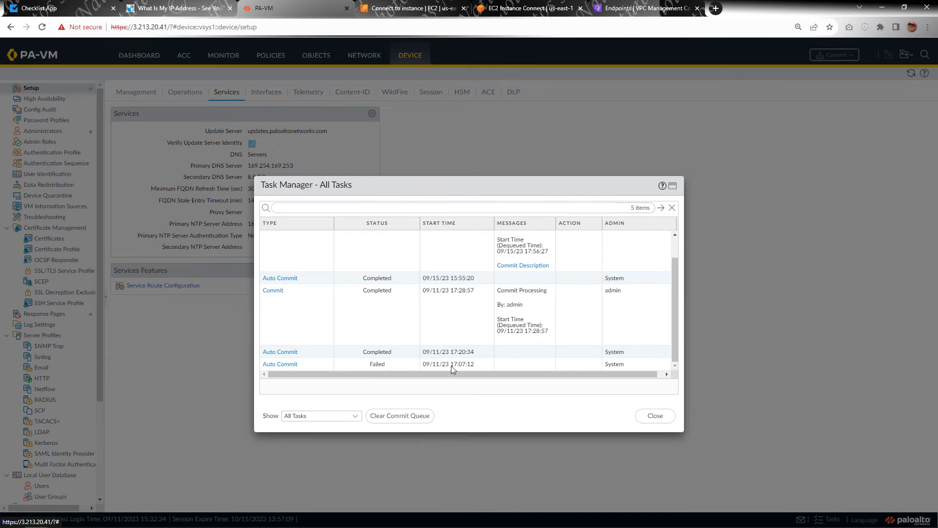
scroll(457, 364, "up", 1)
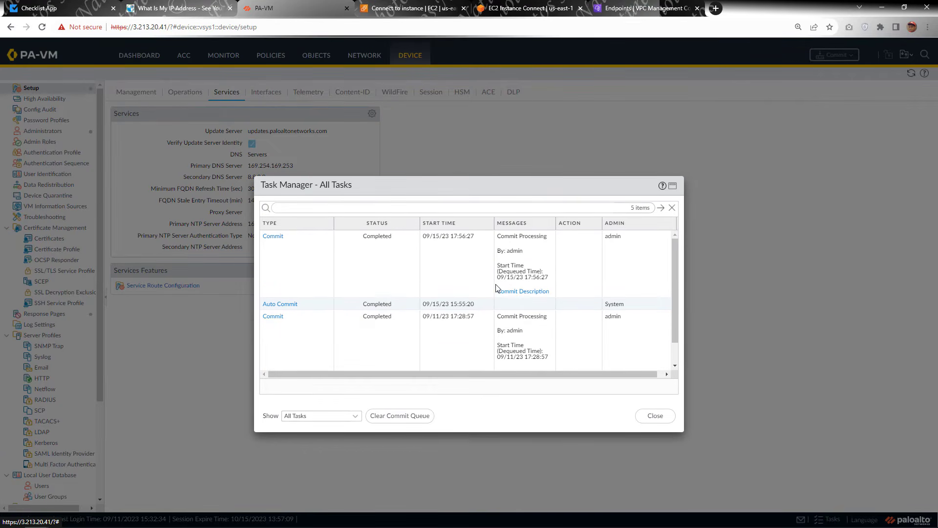
left_click(655, 415)
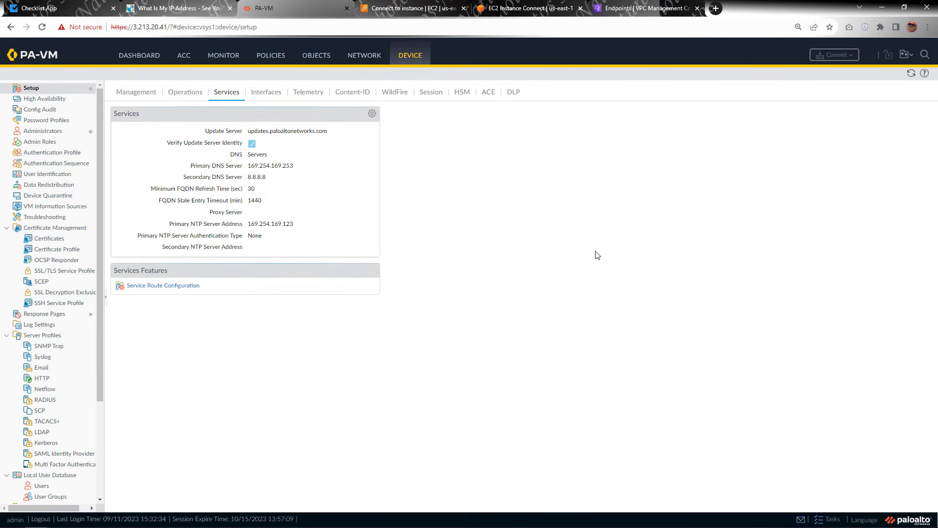
- Switch to the Palo Alto (POC) Deployment Checklist and mark the Validate Interfaces task as complete
left_click(177, 9)
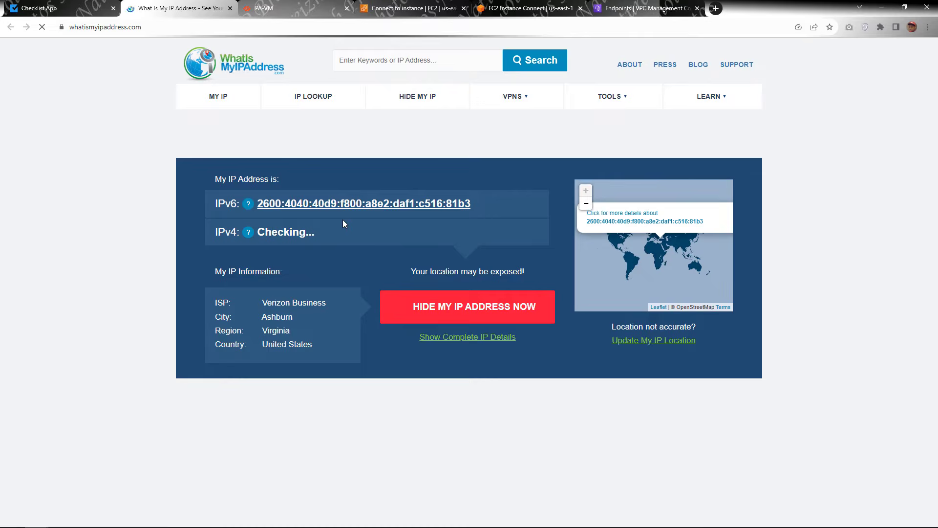
left_click(54, 9)
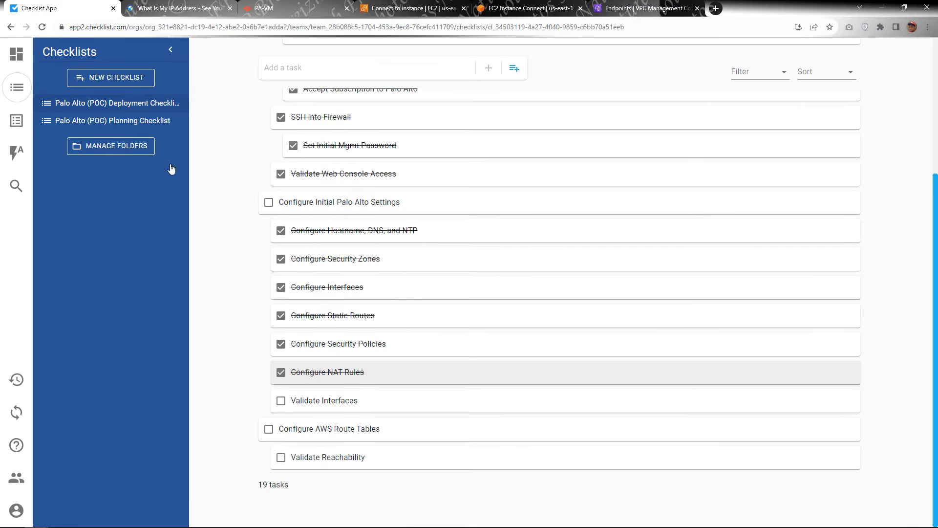
left_click(281, 400)
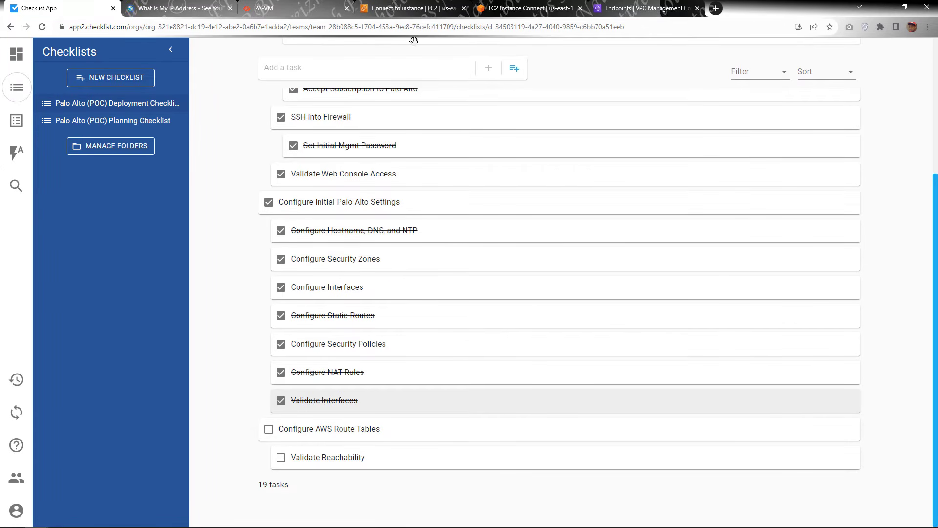
- Switch to the VPC console's route tables and examine the routes of POC-FW-Mgmt-RT and POC-FW-Outside-RT
left_click(628, 8)
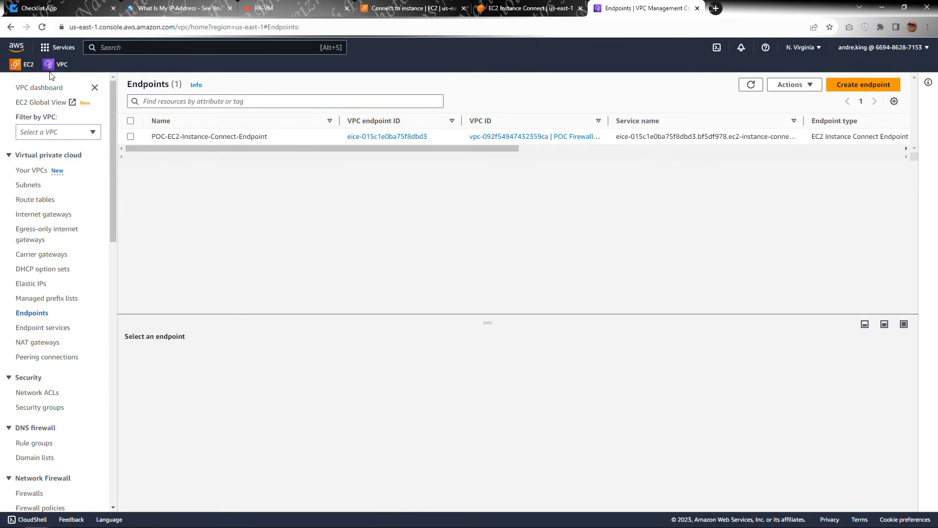
left_click(36, 202)
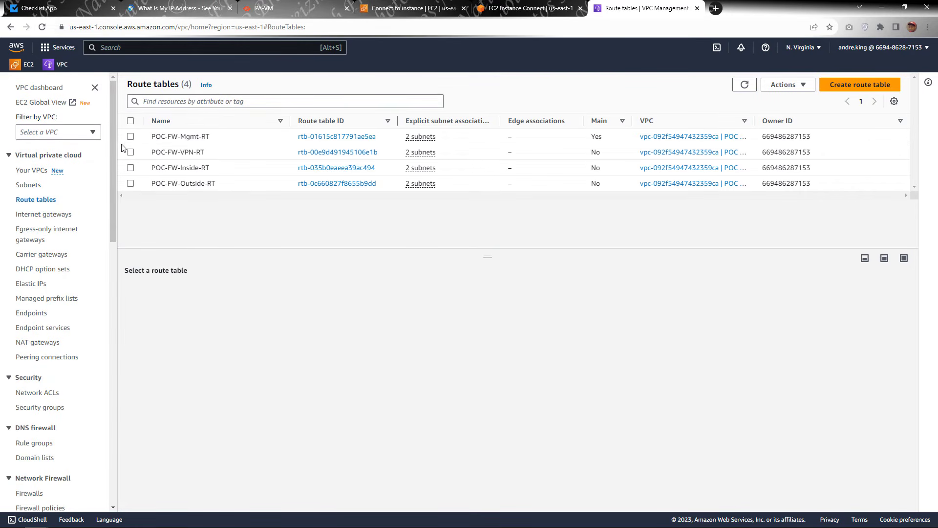
left_click(130, 138)
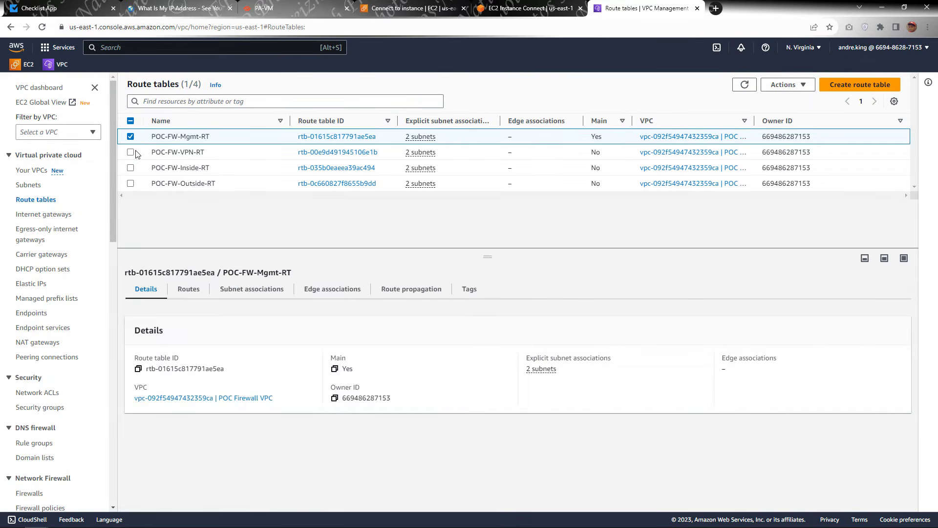
left_click(189, 290)
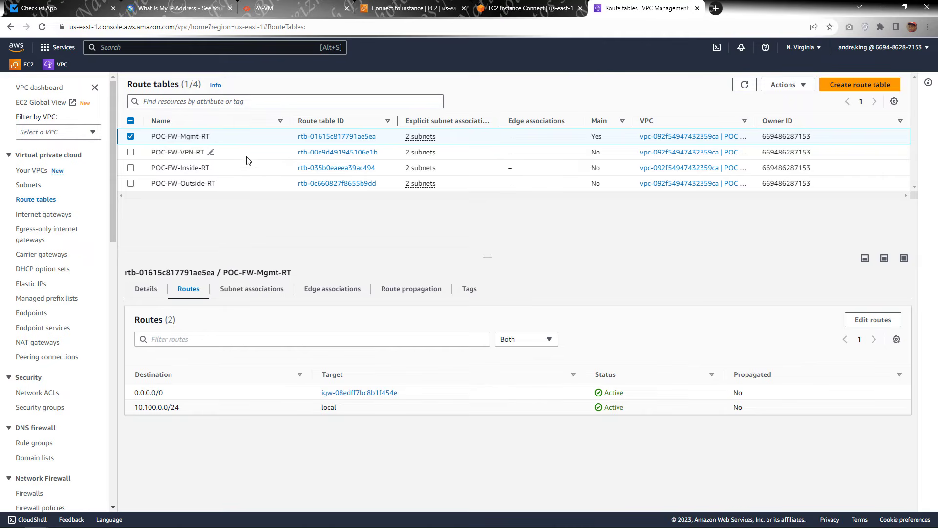
left_click(250, 186)
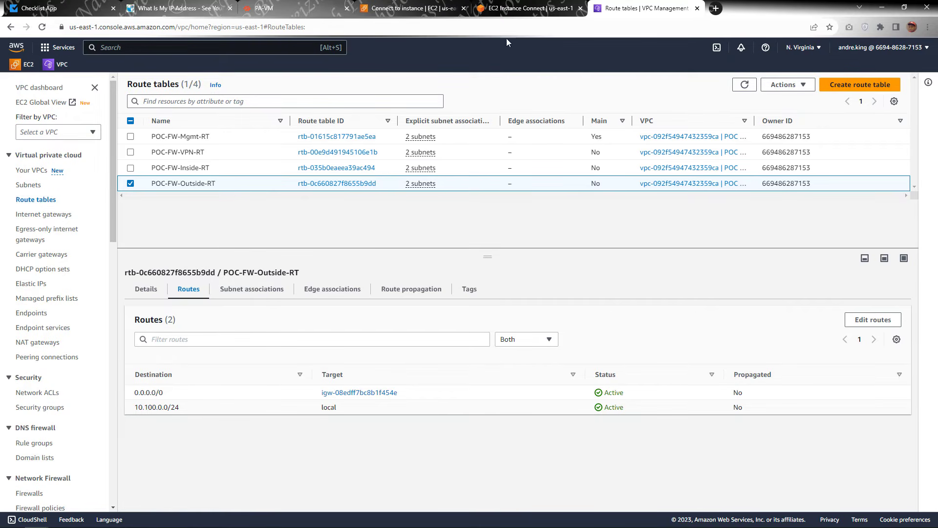
- Switch to the EC2 console's Elastic IP addresses and allocate a new Elastic IP address
left_click(522, 9)
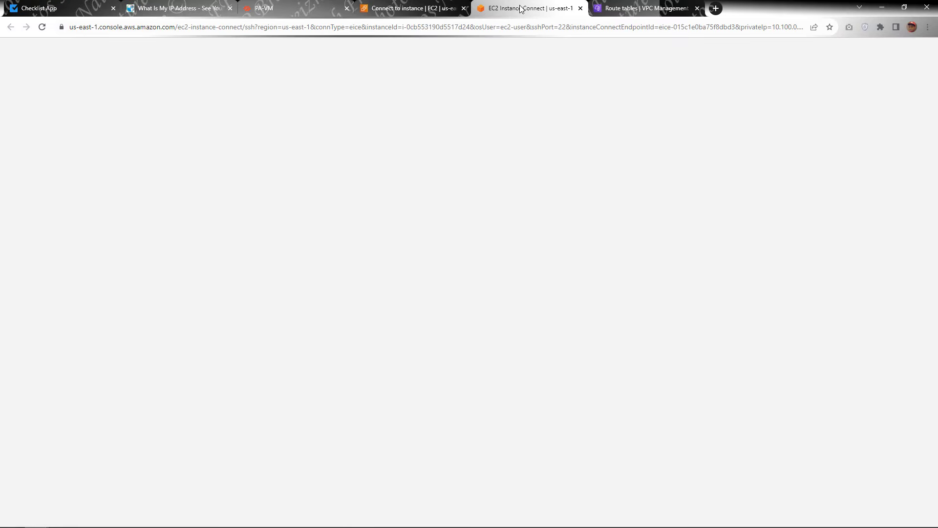
left_click(424, 10)
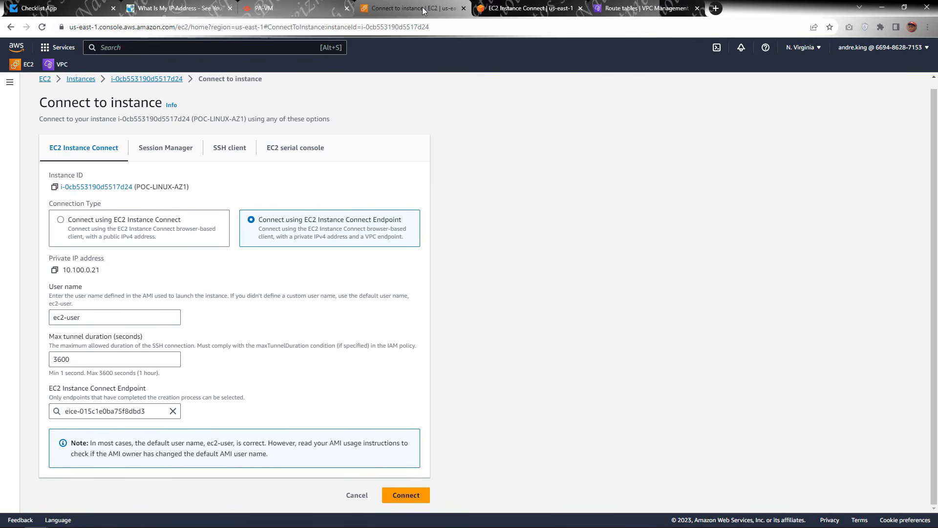
left_click(80, 81)
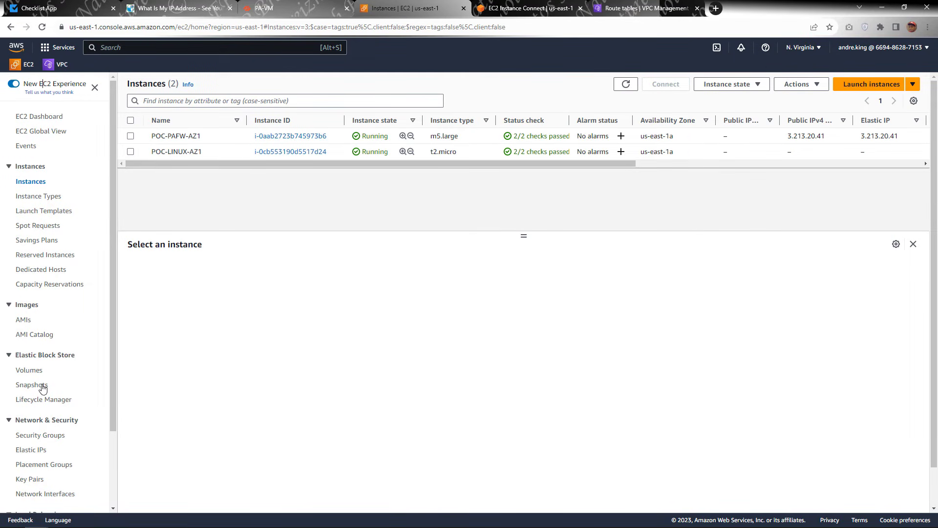
left_click(57, 494)
left_click(35, 450)
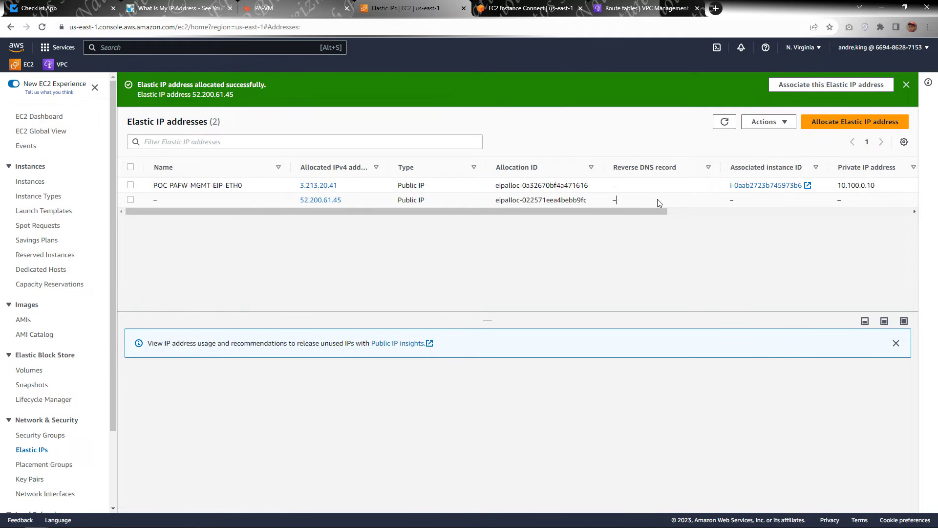
- Copy the name POC-PAFW-MGMT-EIP-ETH0 from the existing Elastic IP without changing it, and select the unnamed address 52.200.61.45
left_click(559, 201)
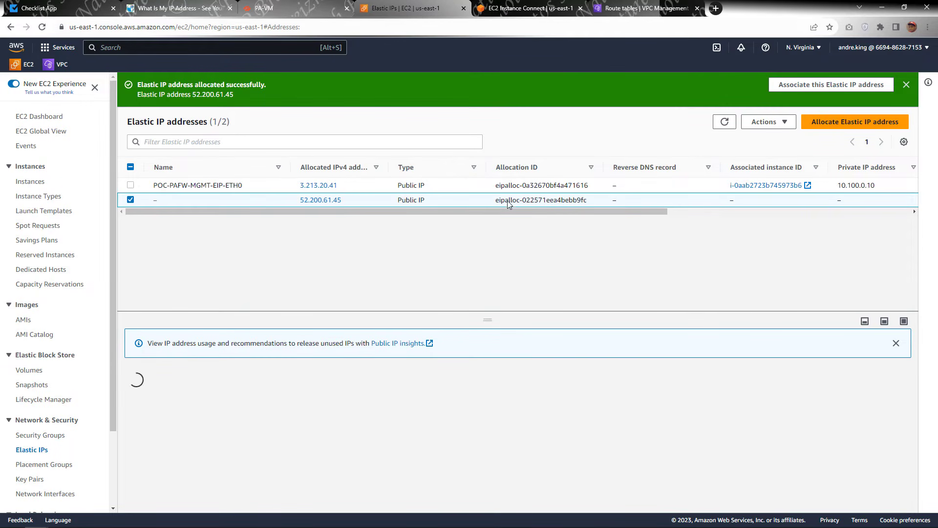
left_click(248, 186)
key("ctrl+c")
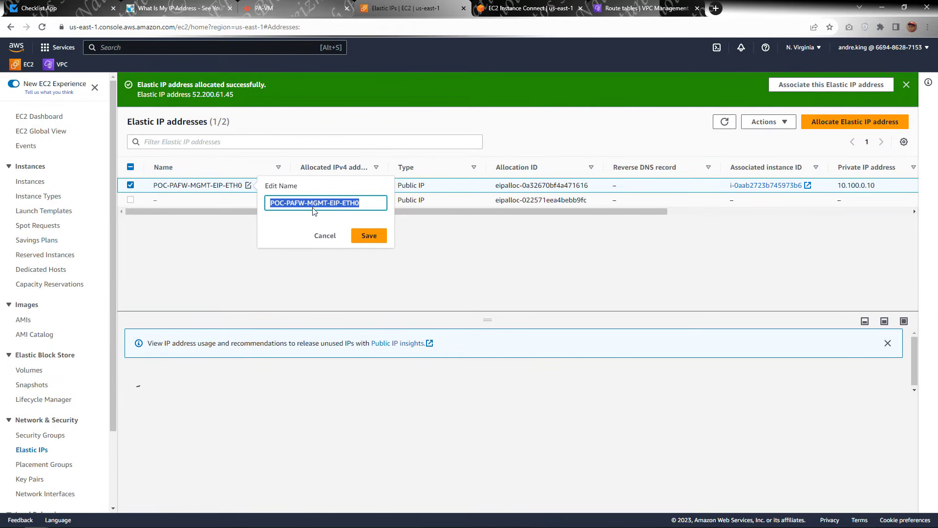
left_click(326, 235)
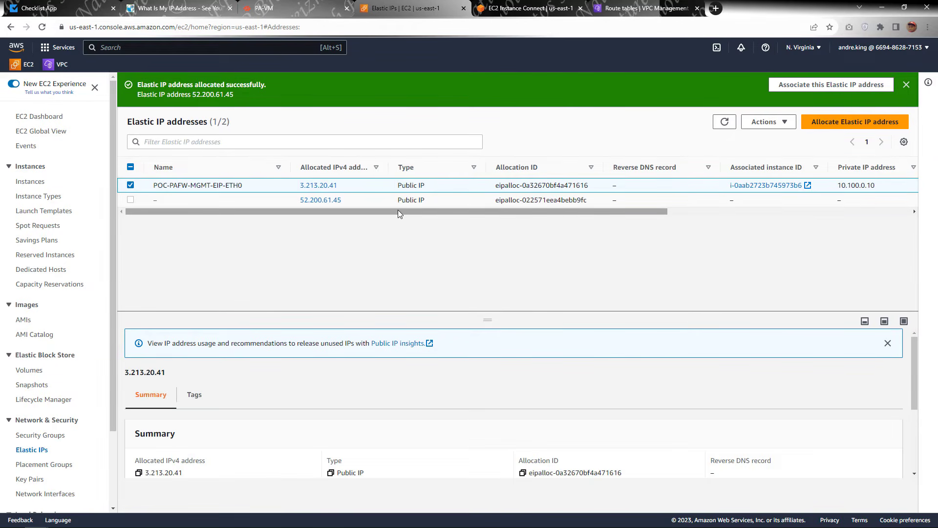
left_click_drag(398, 211, 370, 224)
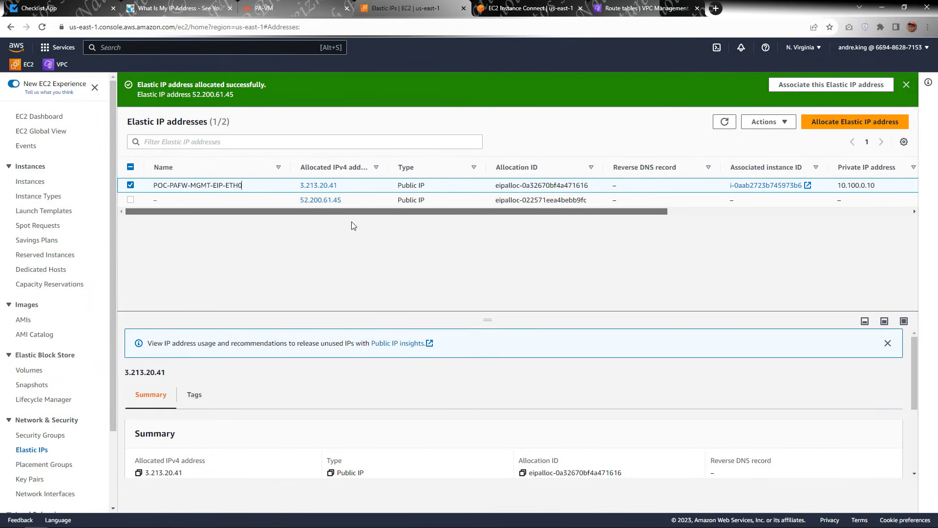
left_click_drag(303, 213, 285, 202)
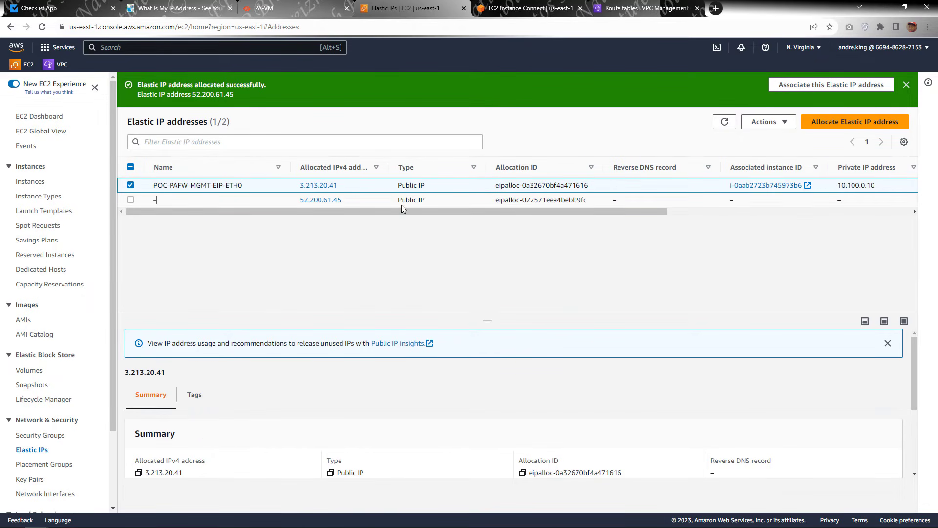
left_click(635, 202)
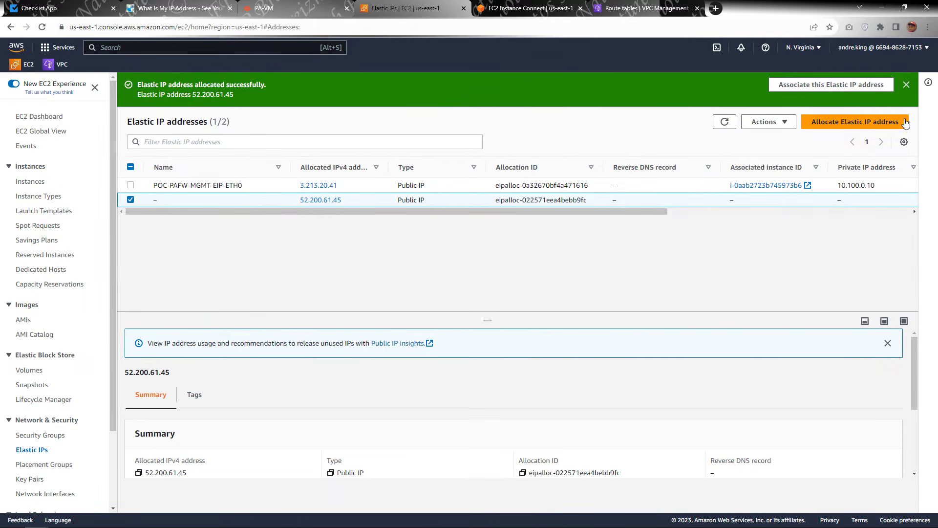
left_click(904, 142)
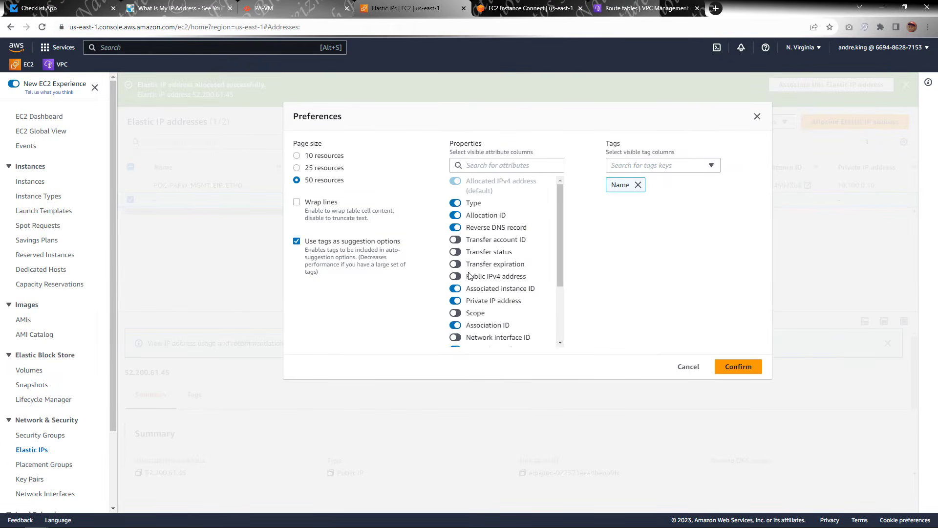
scroll(472, 318, "down", 3)
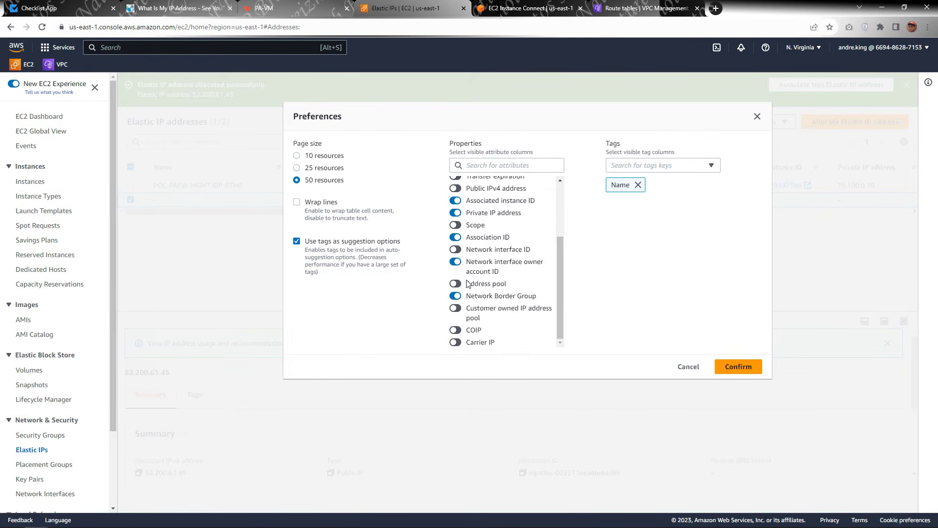
scroll(468, 282, "up", 2)
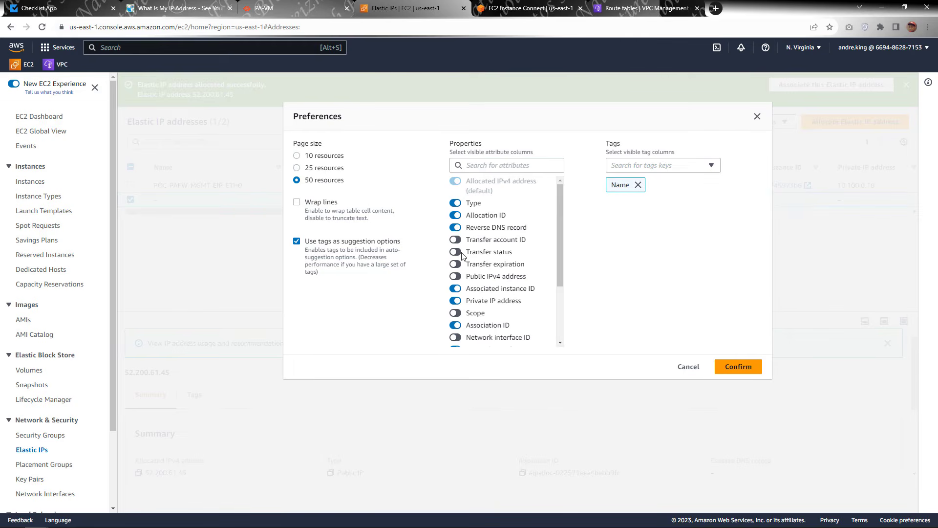
left_click(689, 366)
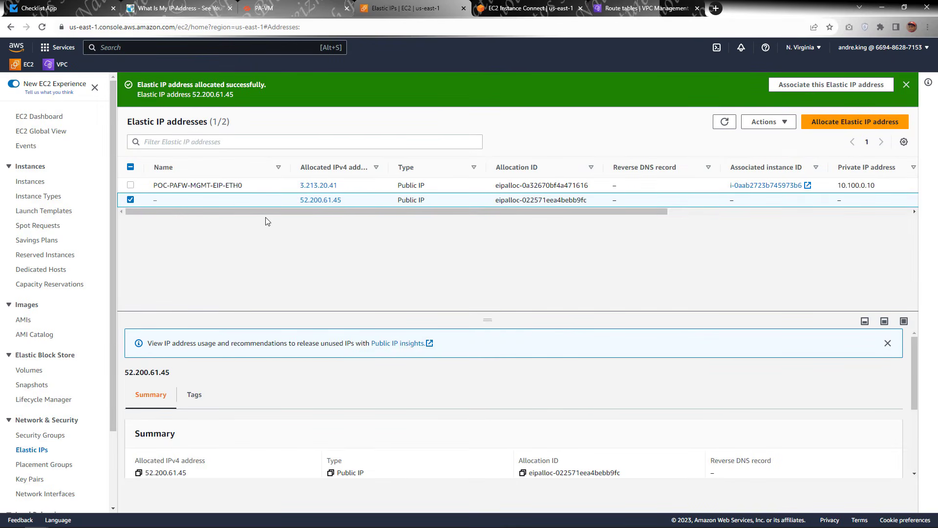
- Name the Elastic IP address 52.200.61.45 POC-PAFW-OUTSIDE-EIP-ETH2, adapting the copied name
left_click(164, 201)
key("ctrl+v")
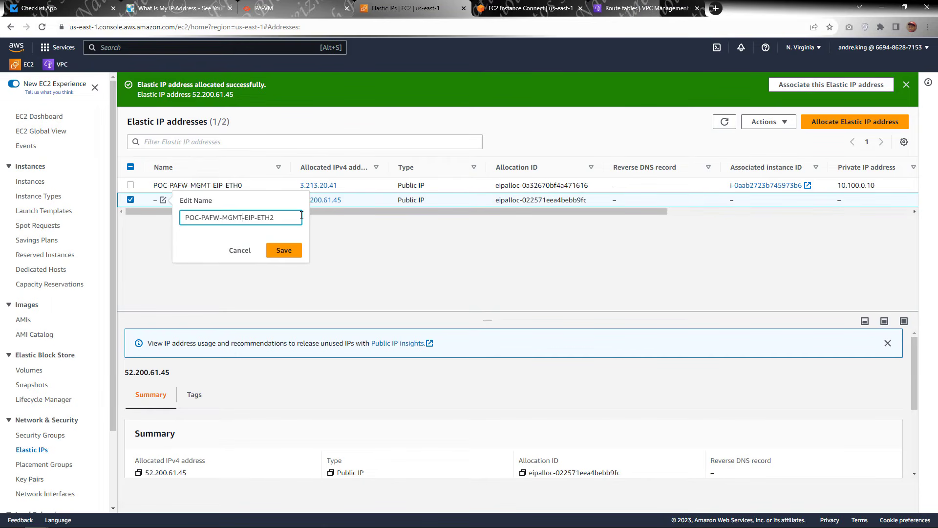
key("BackSpace")
key("BackSpace")
key("BackSpace")
key("BackSpace")
type("OUTSIDE")
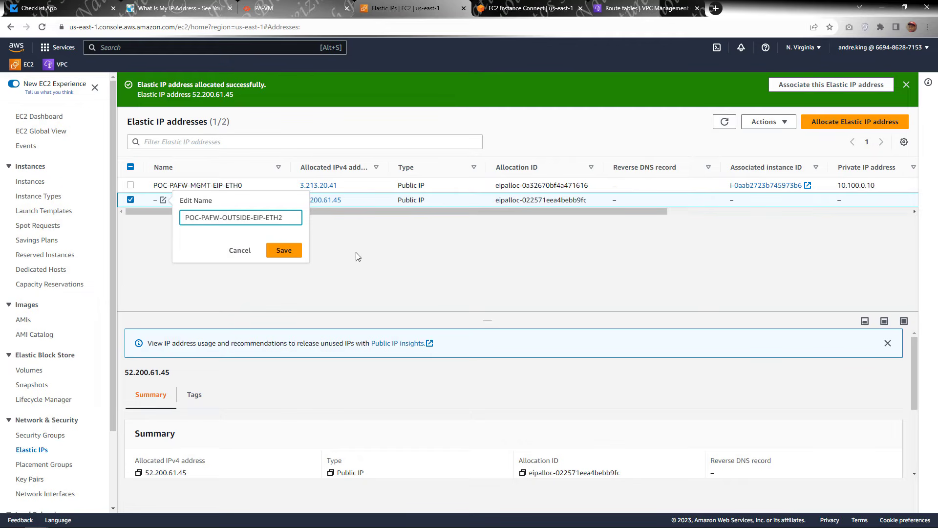
left_click(288, 254)
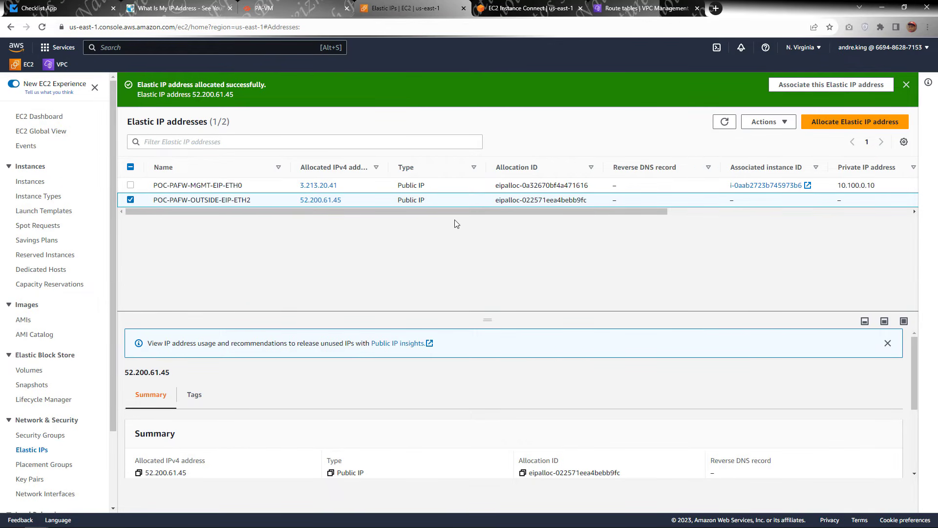
- Associate Elastic IP 52.200.61.45 with the POC-PAFW-OUTSIDE-AZ1 network interface at private IP 10.100.0.40, allowing reassociation
left_click(817, 89)
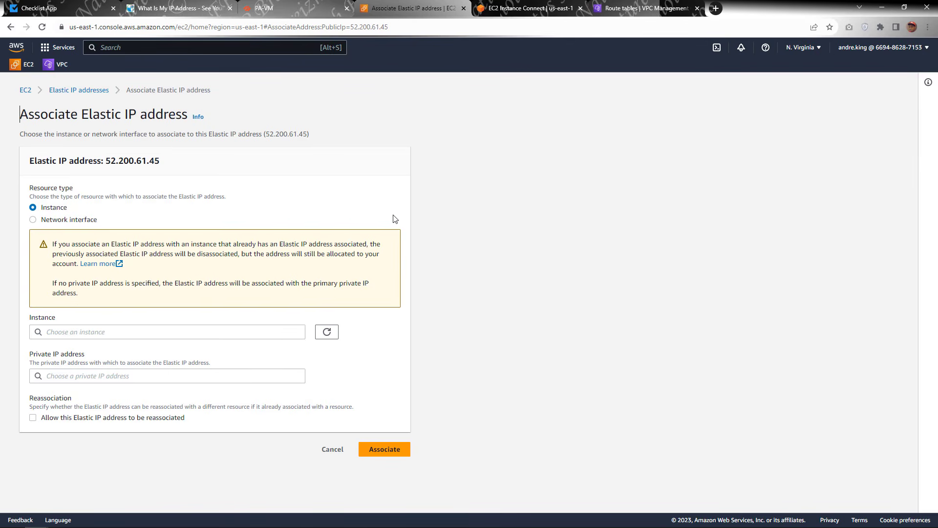
left_click(225, 330)
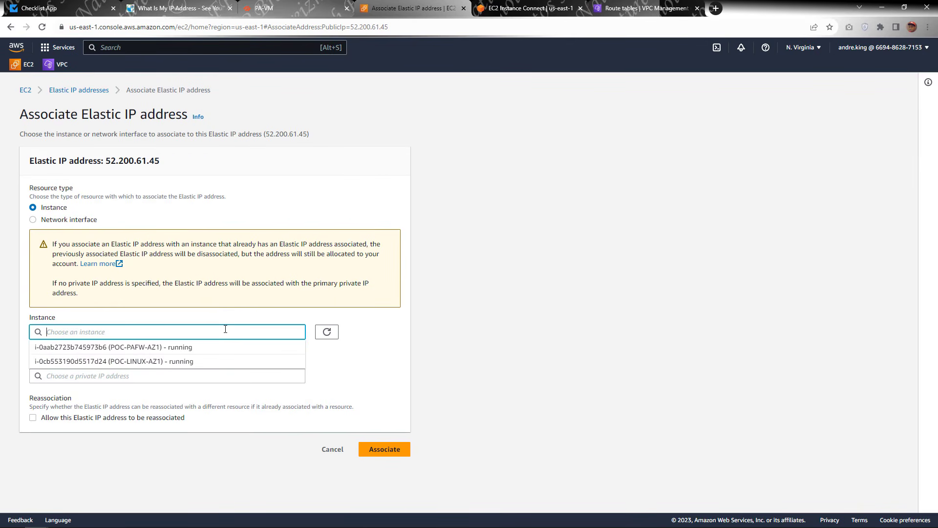
left_click(68, 220)
left_click(93, 332)
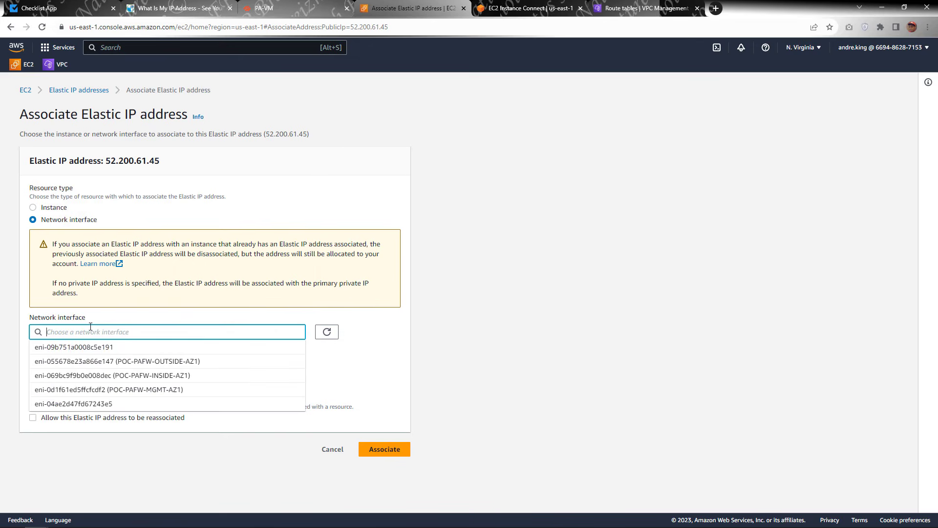
left_click(111, 363)
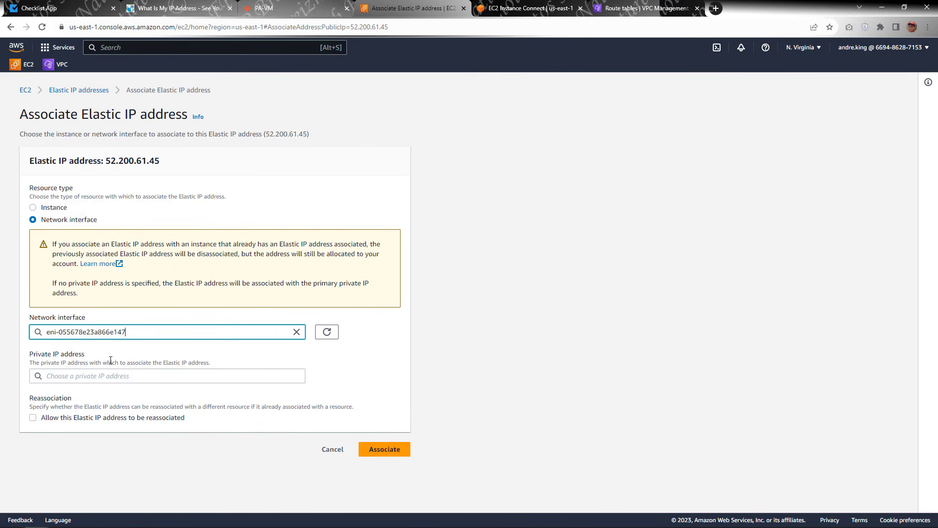
left_click(98, 377)
left_click(89, 391)
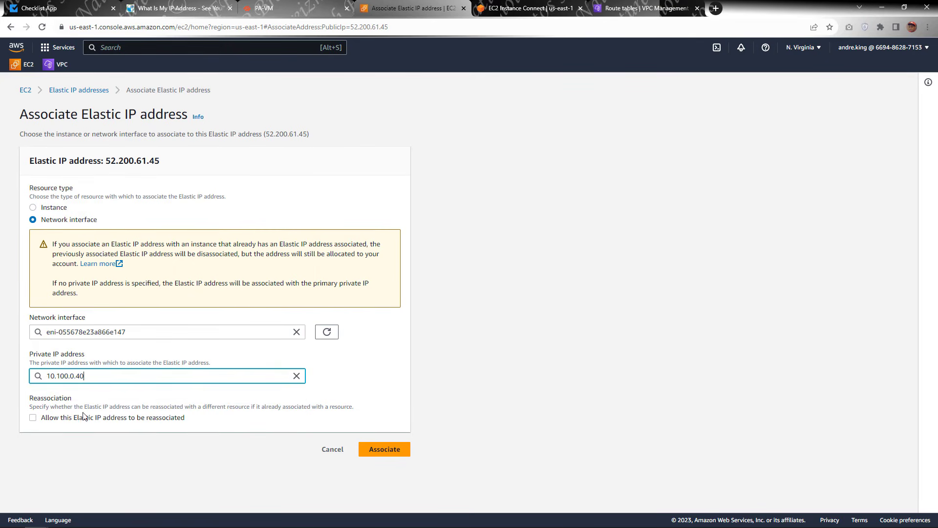
left_click(85, 420)
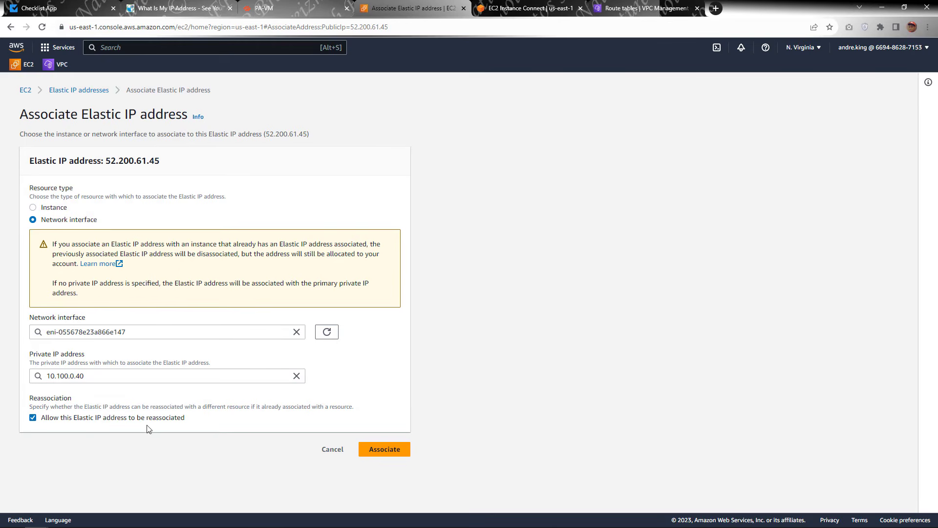
left_click(379, 448)
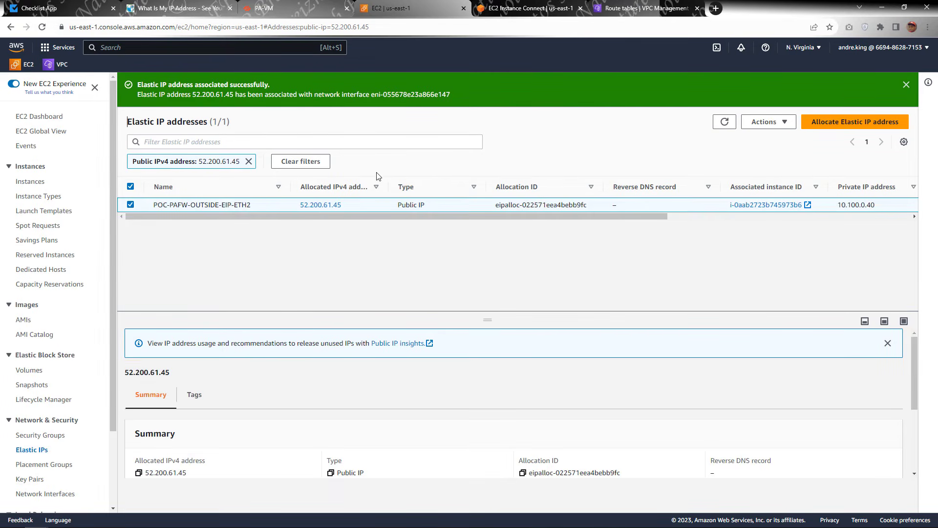
left_click(905, 86)
- Switch to the POC-LINUX-AZ1 terminal session and test internet reachability by pinging 8.8.8.8 again, stopping it after several packets
left_click(512, 7)
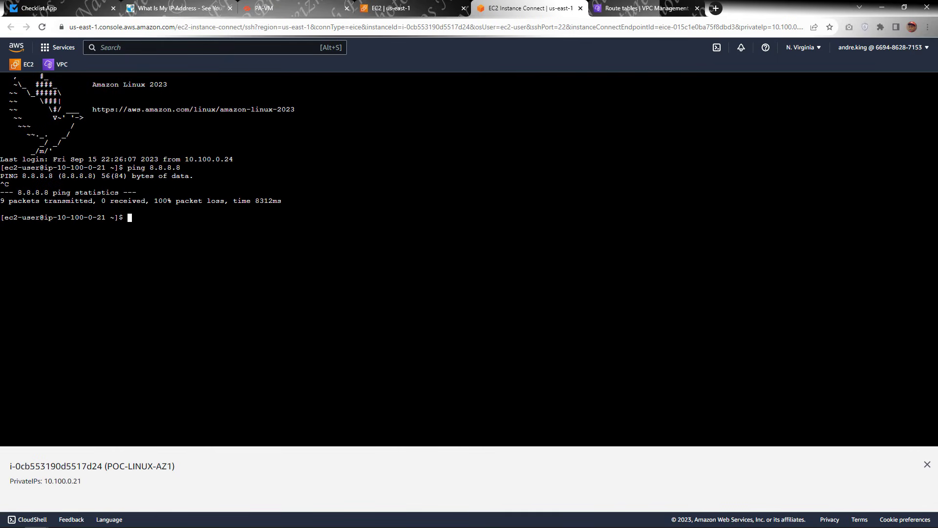
key("Up")
key("Return")
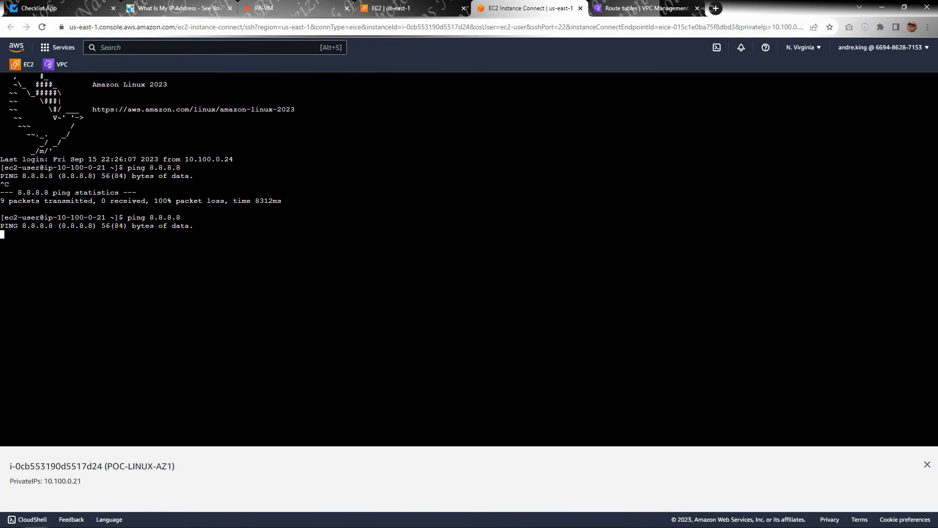
key("ctrl+c")
- Switch to the PA-VM firewall console and refresh its traffic logs to check for the ping traffic
left_click(289, 9)
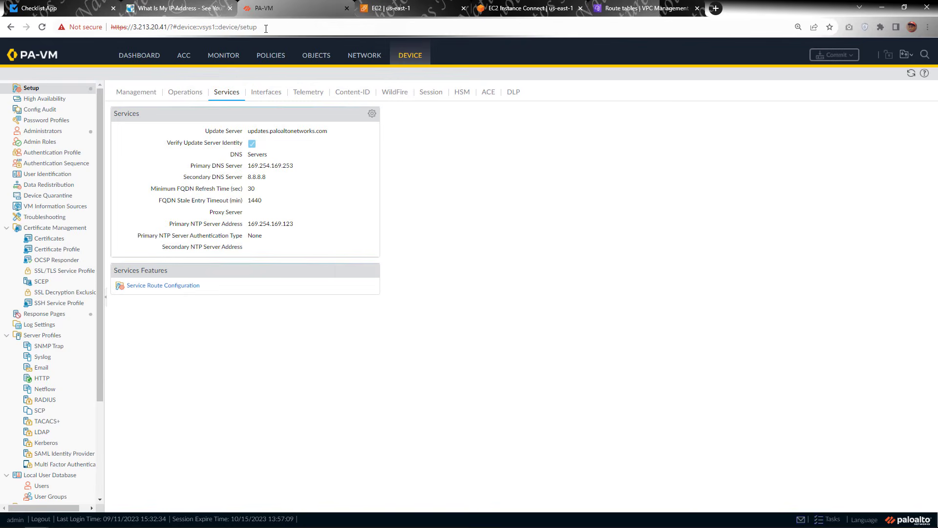
left_click(231, 56)
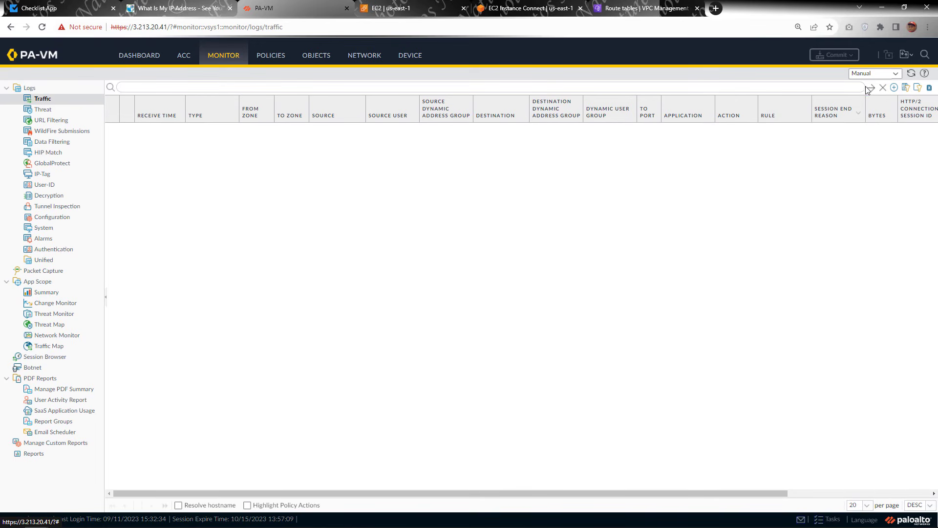
left_click(910, 74)
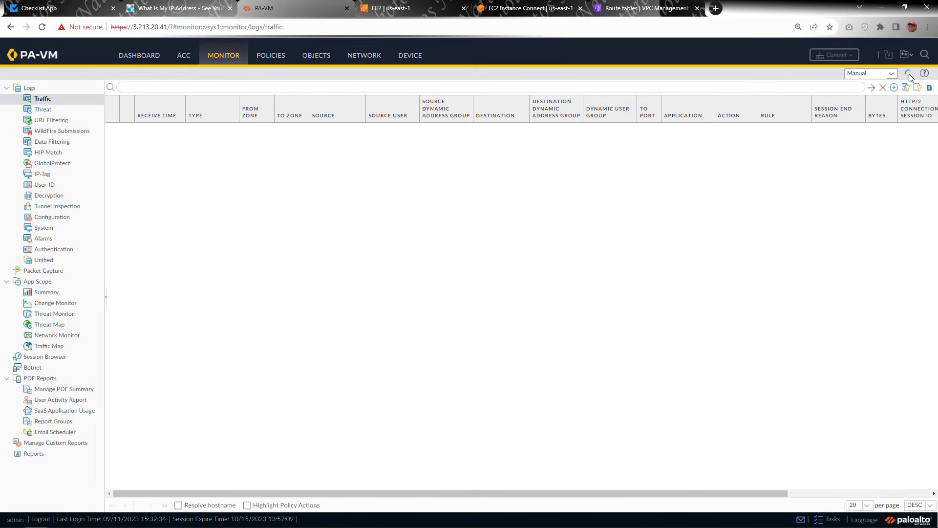
left_click(873, 89)
- Switch to the VPC console's route tables and examine the routes and subnet associations of POC-FW-Inside-RT
left_click(631, 9)
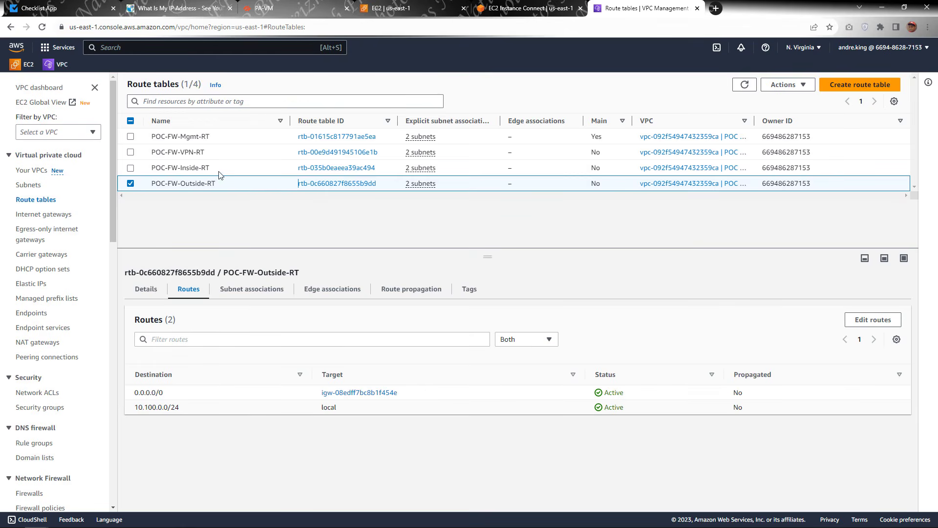
left_click(245, 167)
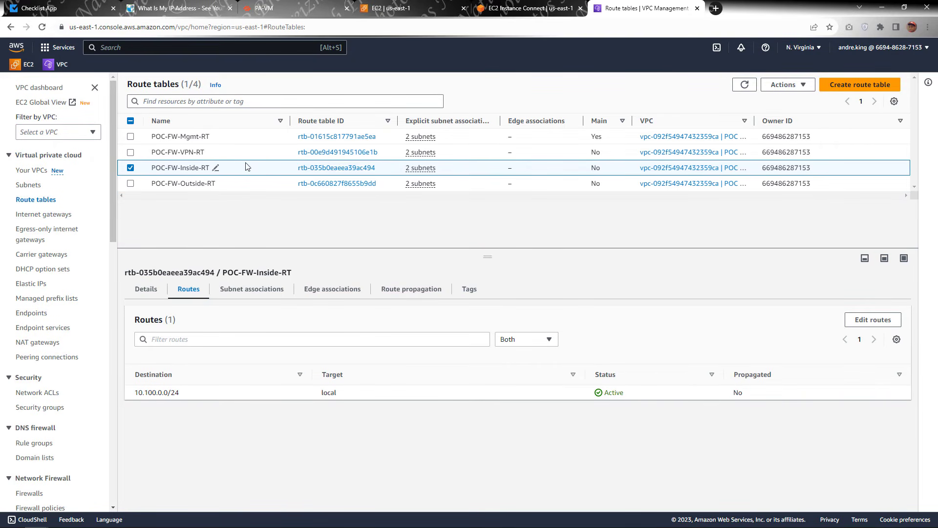
left_click(238, 301)
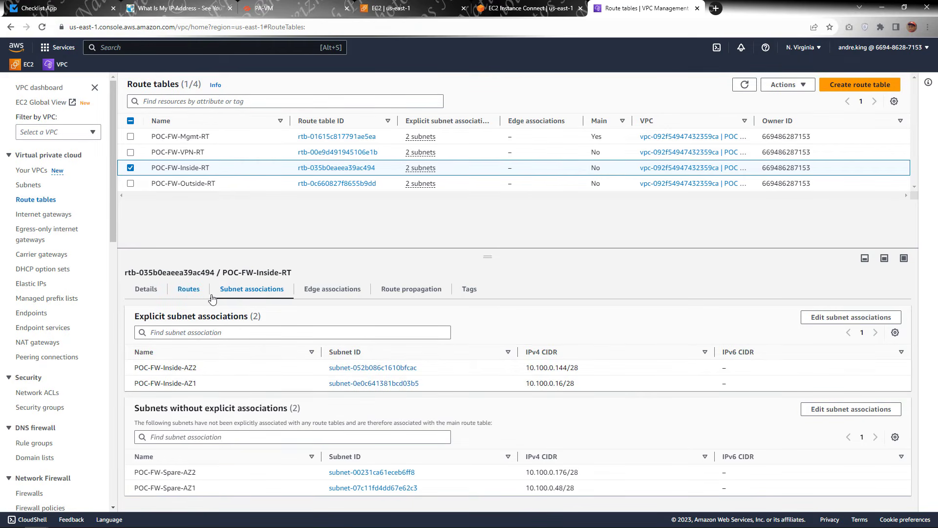
left_click(192, 290)
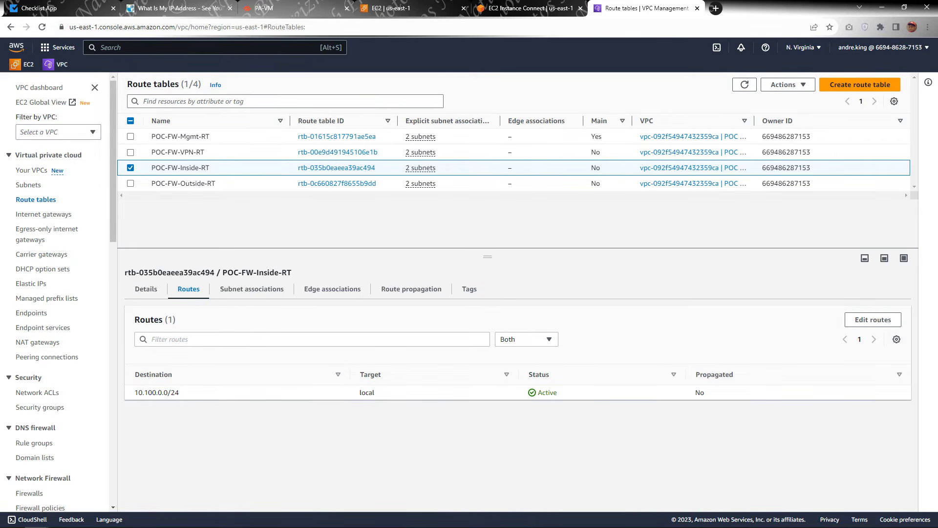
- Switch to the Visio network drawing, examine the firewall's interfaces and the Internet Gateway in Availability Zone 1, and return to the VPC console
mouse_move(0, 7)
left_mouse_down()
mouse_move(13, 98)
mouse_move(247, 128)
mouse_move(296, 105)
mouse_move(339, 105)
mouse_move(321, 129)
mouse_move(327, 140)
mouse_move(356, 126)
mouse_move(359, 0)
left_mouse_up()
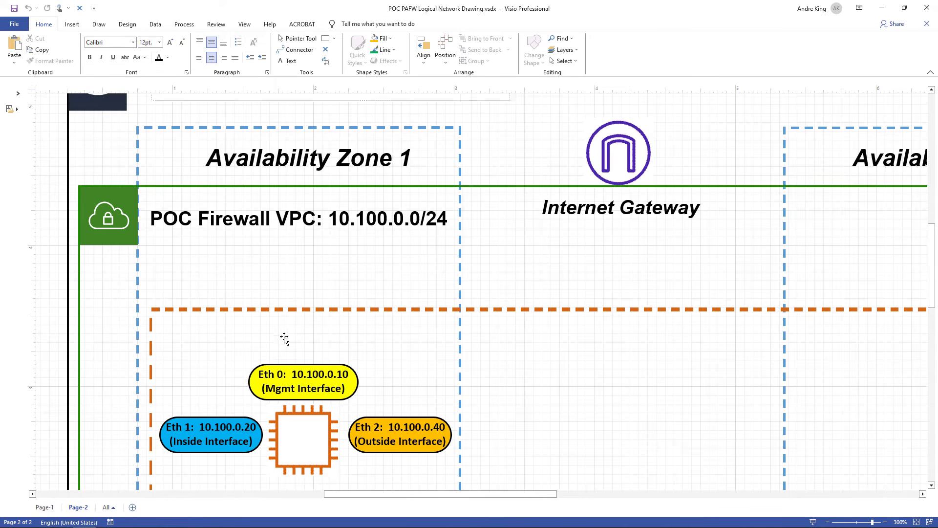
scroll(285, 337, "down", 1)
left_click(156, 410)
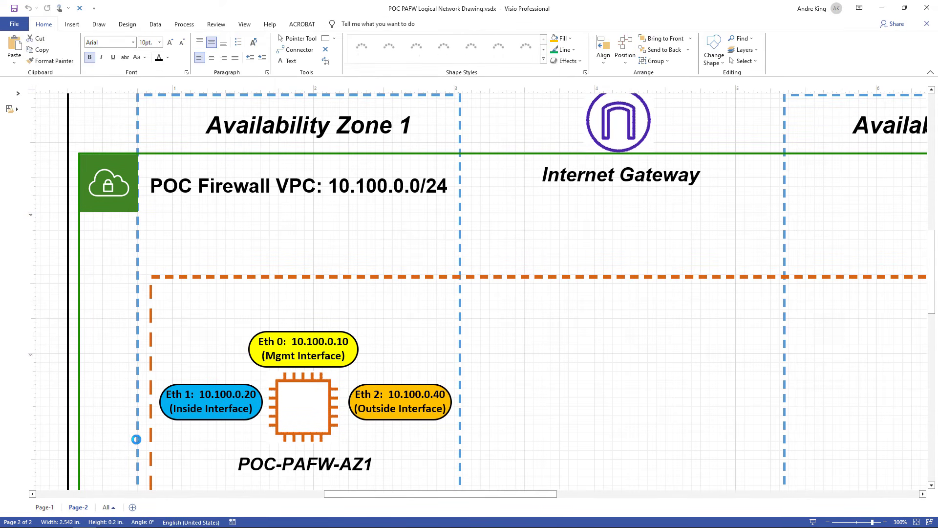
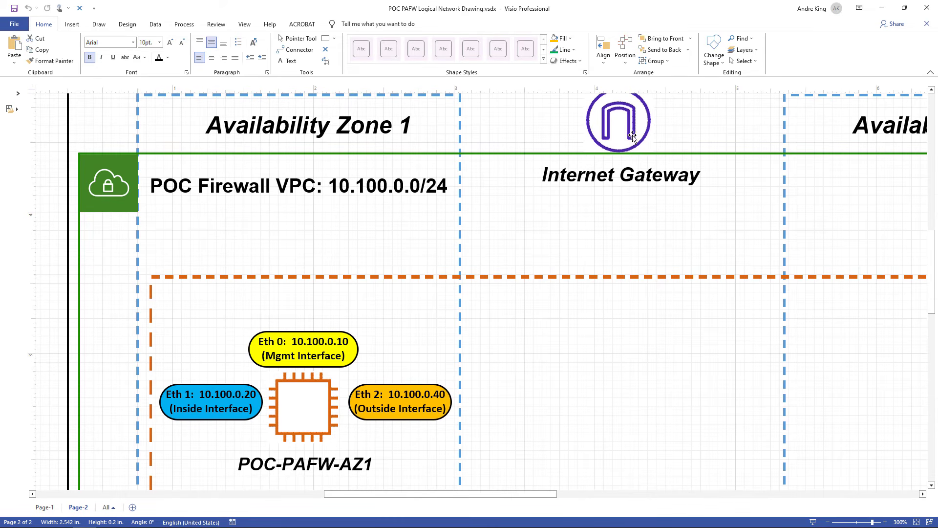
left_click(882, 8)
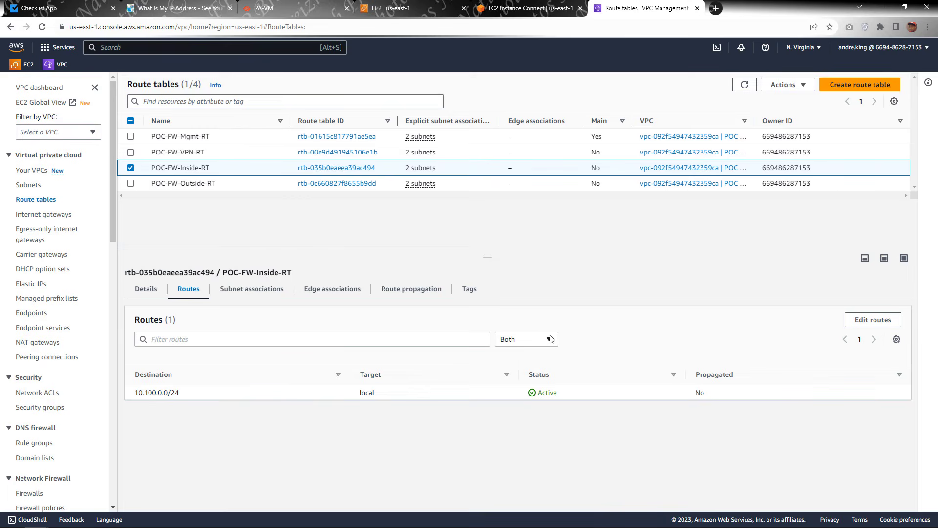
- Add a 0.0.0.0/0 route to POC-FW-Inside-RT targeting the POC-PAFW-INSIDE-AZ1 network interface (eni-069bc9f9b0e008dec) and save the changes
left_click(856, 324)
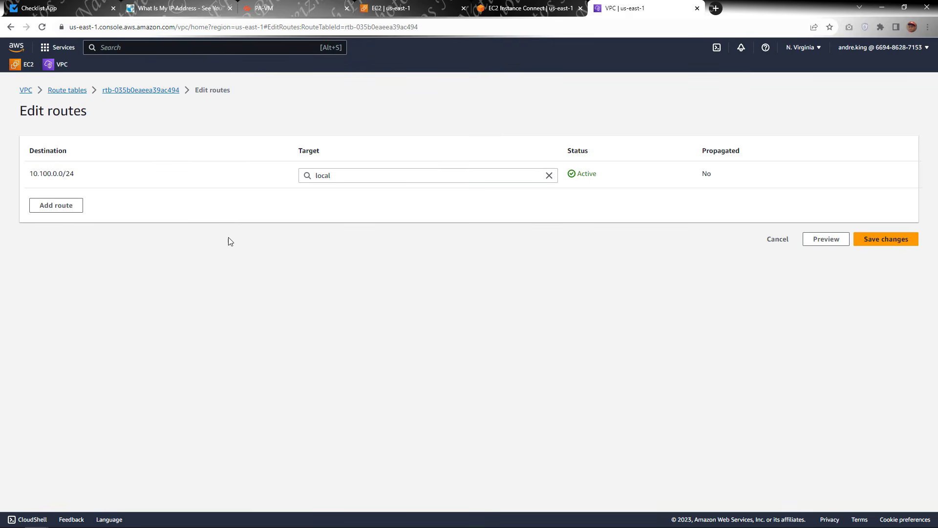
left_click(81, 206)
left_click(74, 203)
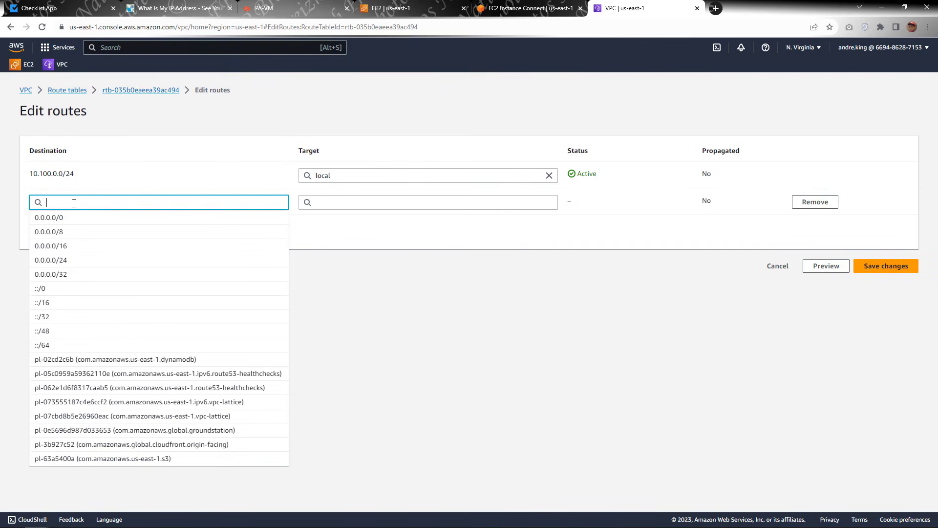
left_click(74, 218)
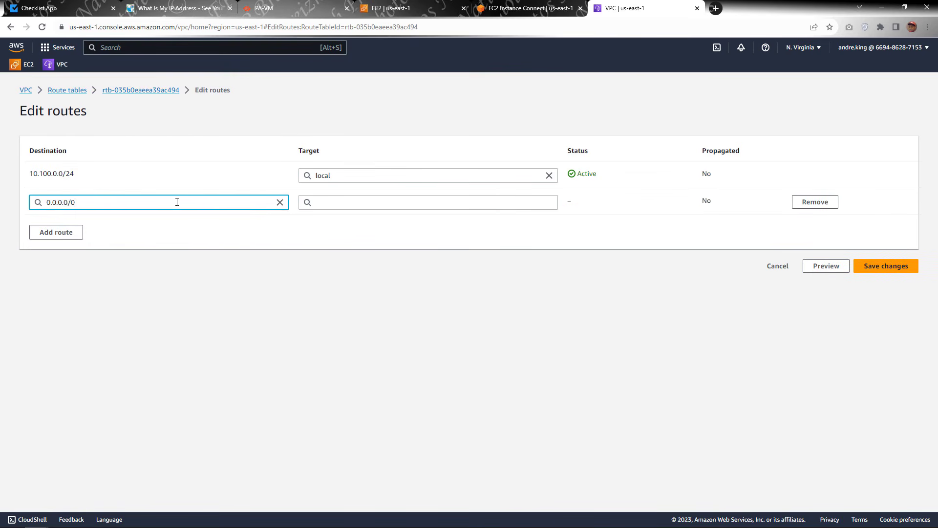
left_click(342, 205)
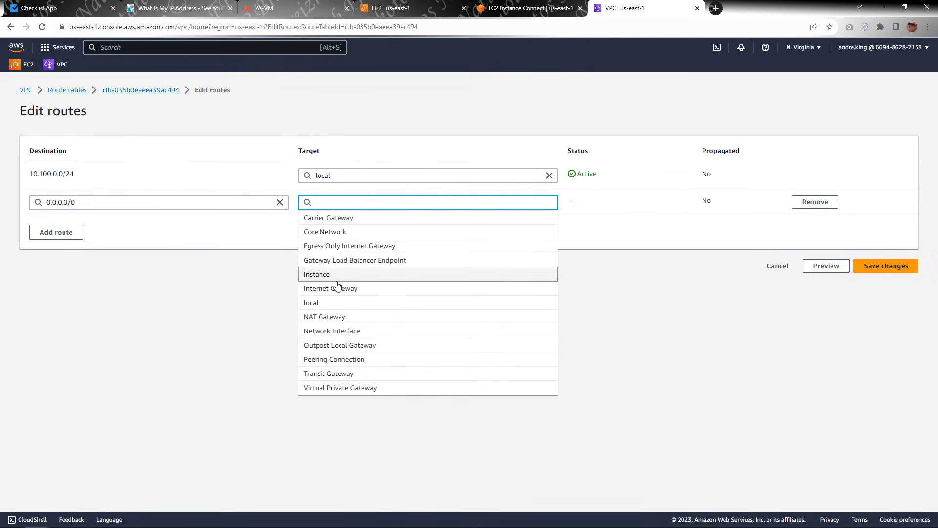
left_click(334, 331)
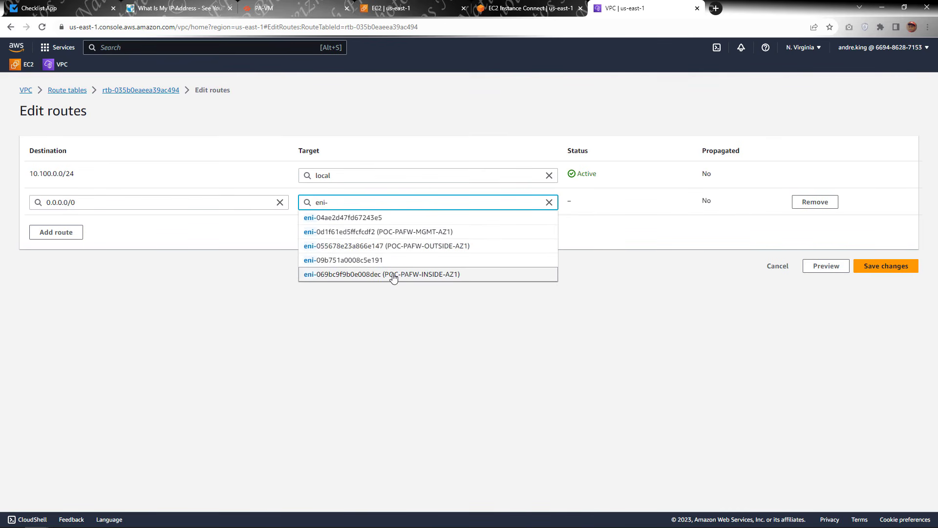
left_click(393, 275)
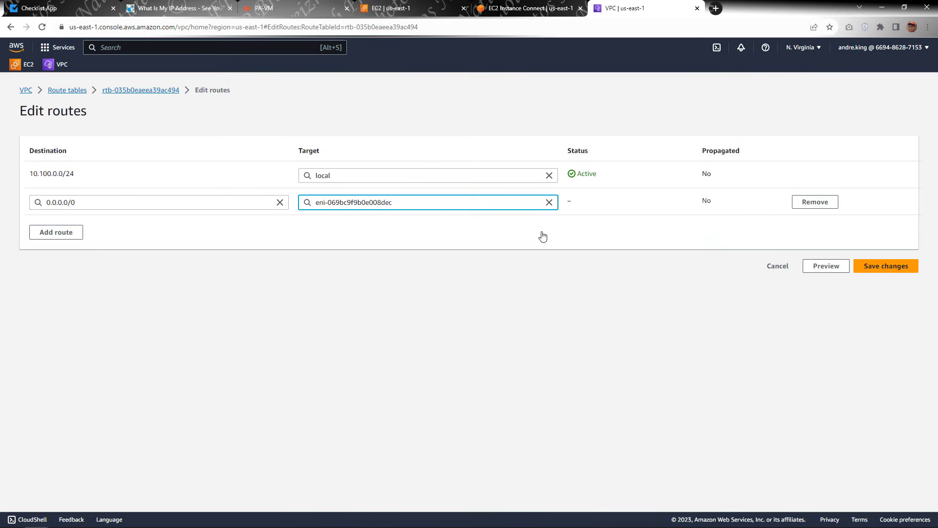
left_click(872, 264)
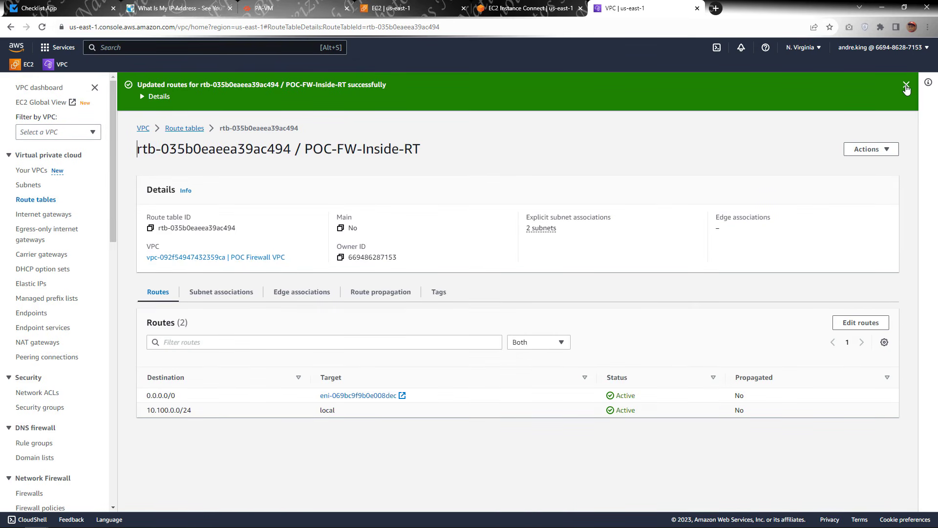
left_click(906, 85)
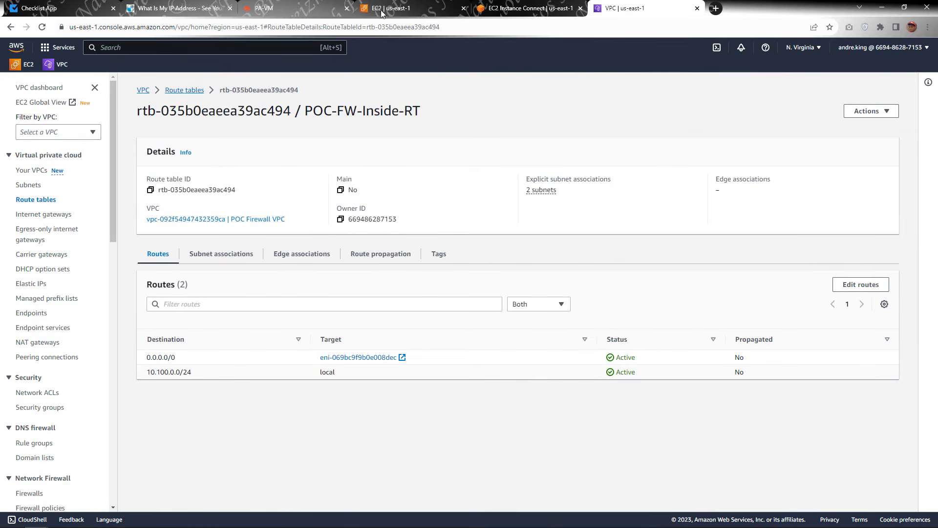
- Return to the POC-LINUX-AZ1 terminal session and rerun the ping to 8.8.8.8, stopping it after a number of packets
left_click(500, 9)
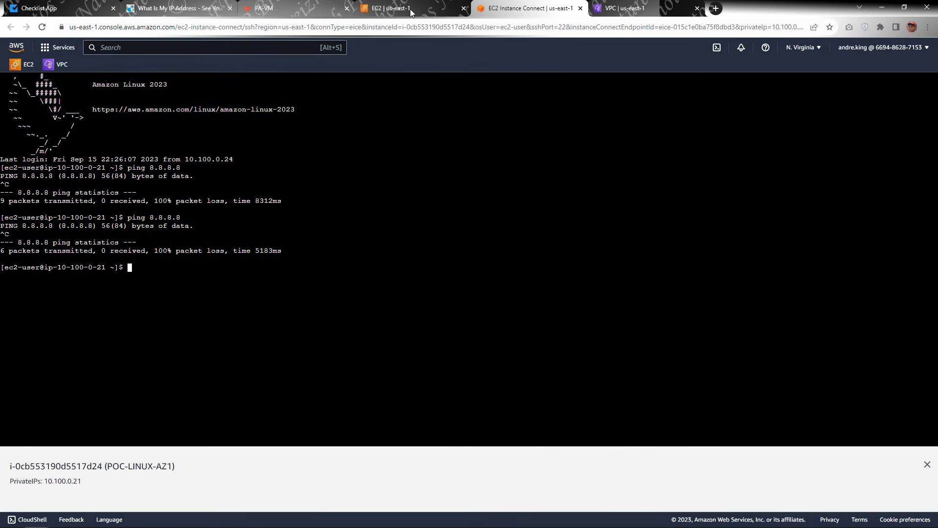
key("Up")
key("Return")
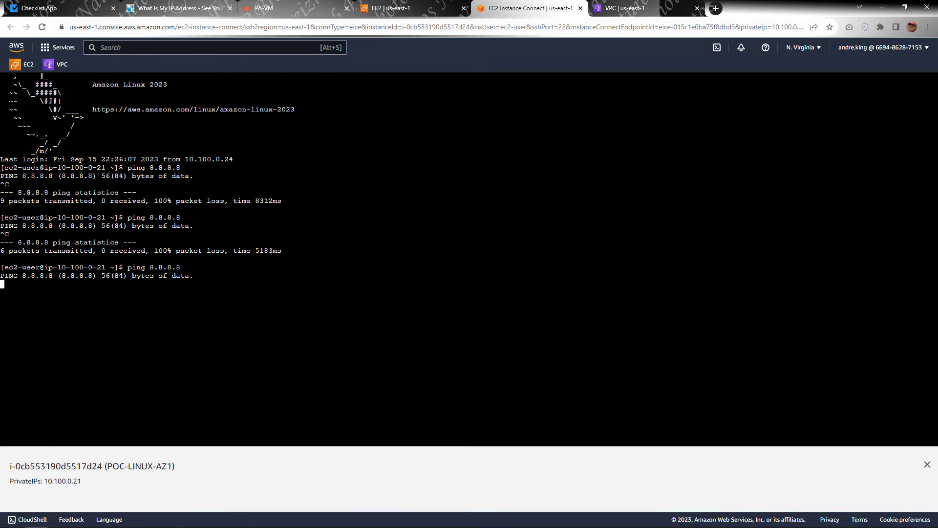
key("ctrl+c")
key("ctrl+c")
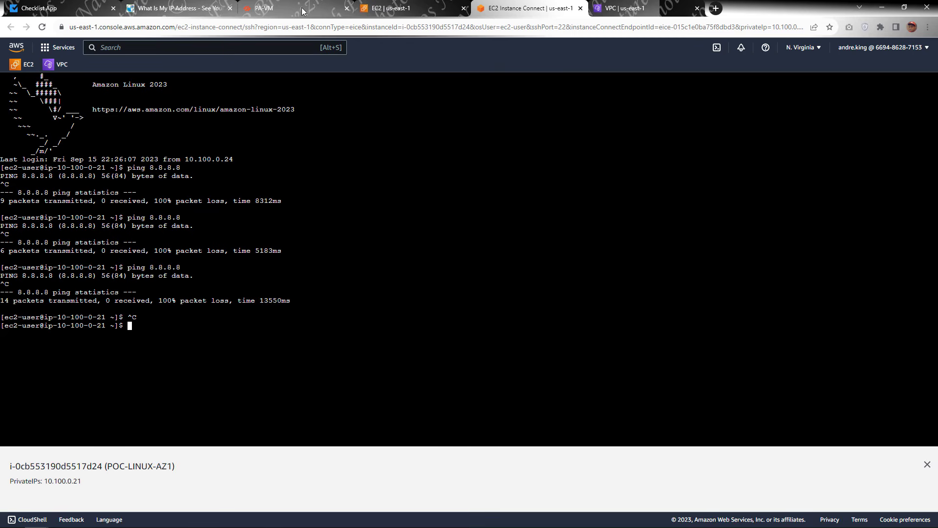
- Switch back to the PA-VM firewall console and refresh the traffic logs to look for the repeated ping
left_click(305, 8)
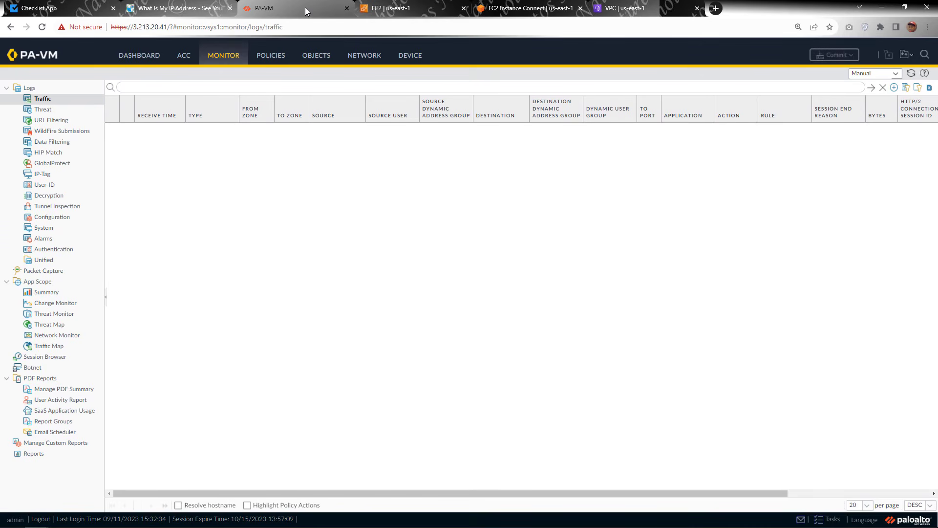
left_click(910, 75)
left_click(910, 76)
- Open the firewall's device software page, dismiss the failure notice, and check the update server for new software versions
left_click(408, 56)
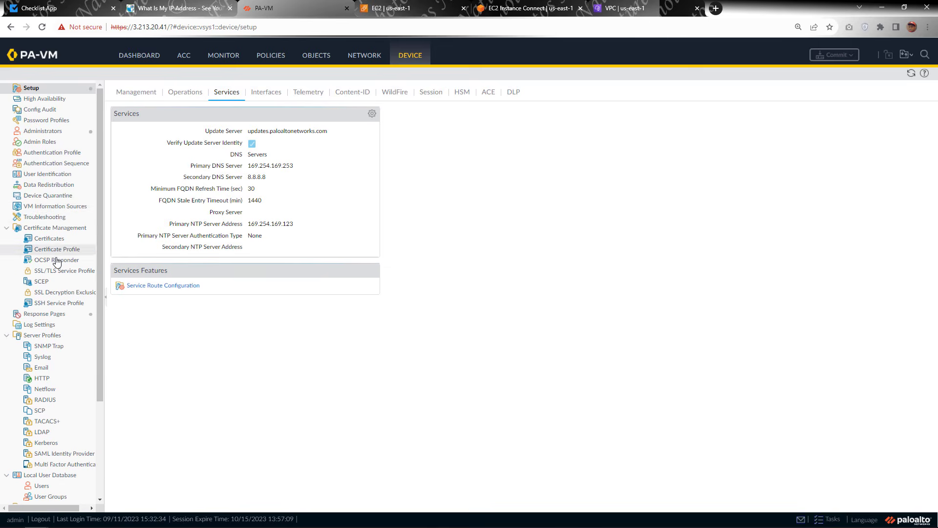
scroll(57, 274, "down", 5)
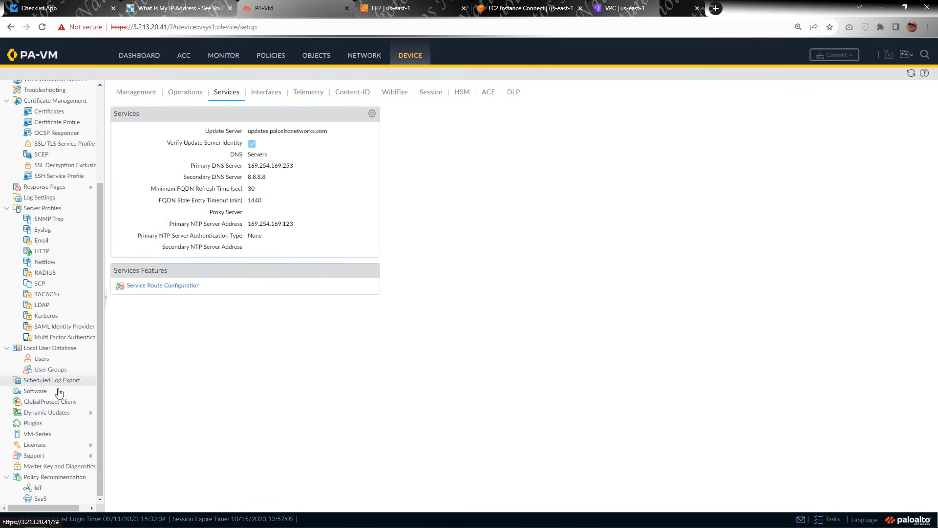
left_click(55, 393)
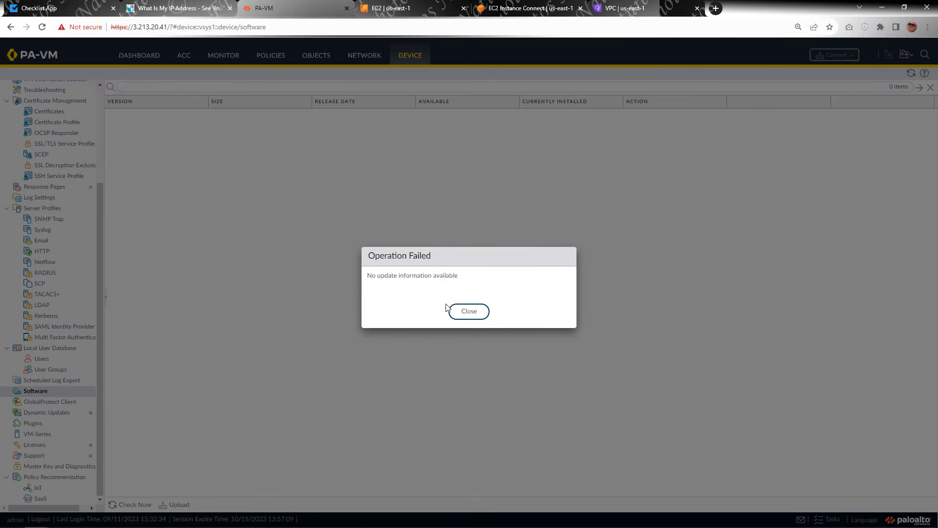
left_click(459, 315)
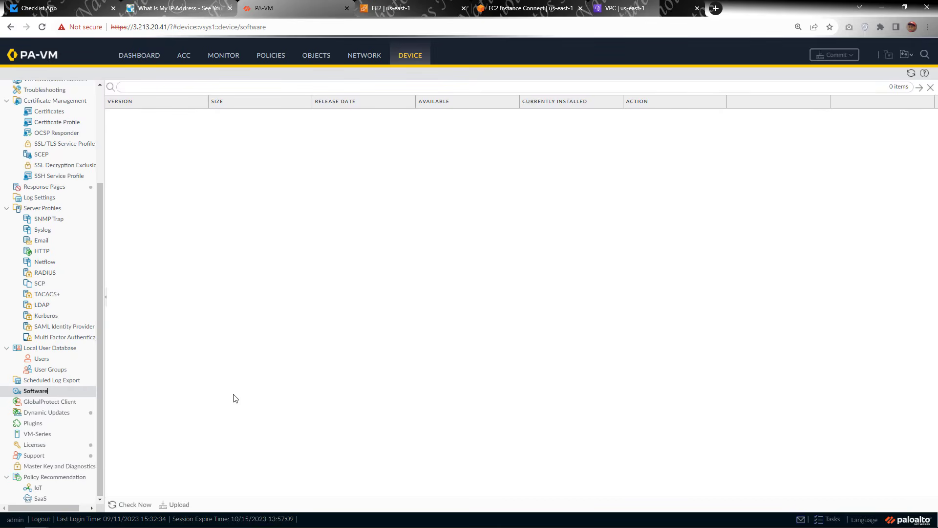
left_click(134, 505)
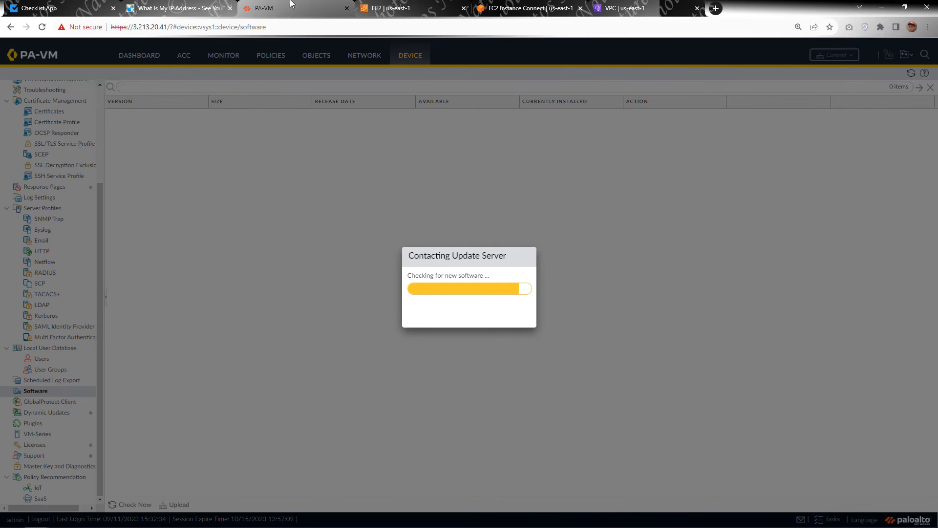
- Switch to the Palo Alto (POC) Deployment Checklist and review which tasks are still open
left_click(82, 6)
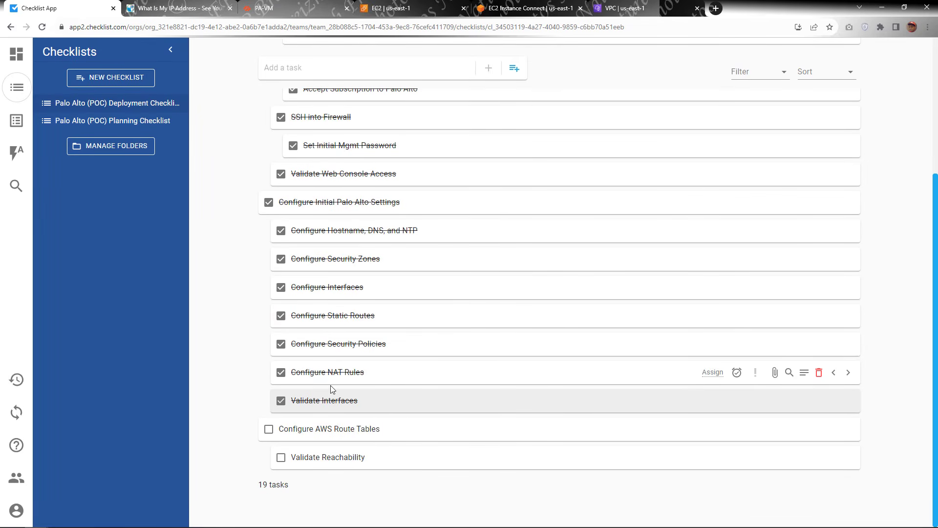
scroll(335, 386, "up", 1)
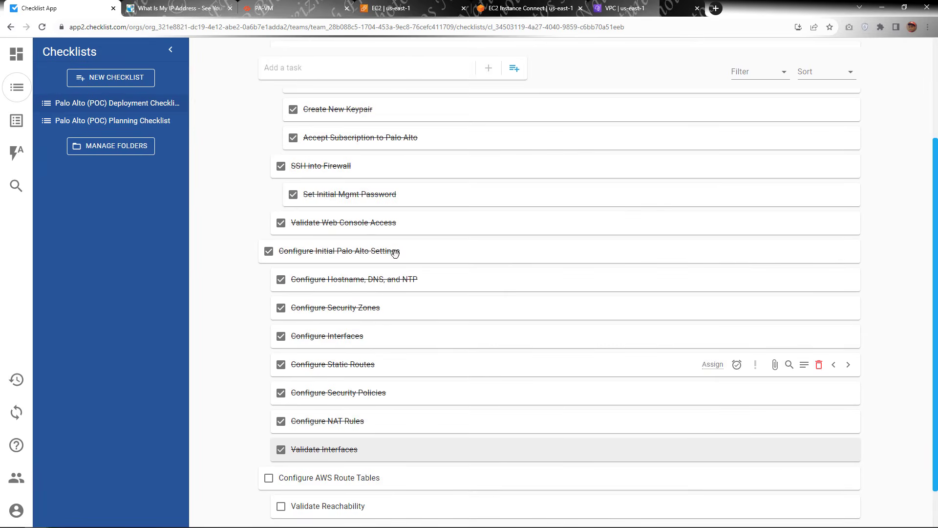
scroll(421, 151, "down", 1)
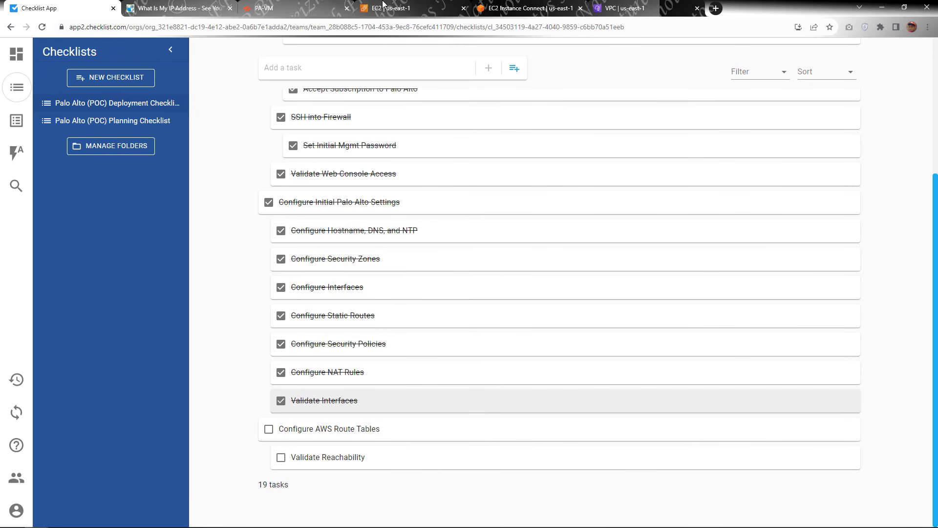
- Return to the EC2 console, list the network interfaces, and disable the source/destination check on POC-PAFW-INSIDE-AZ1
left_click(408, 8)
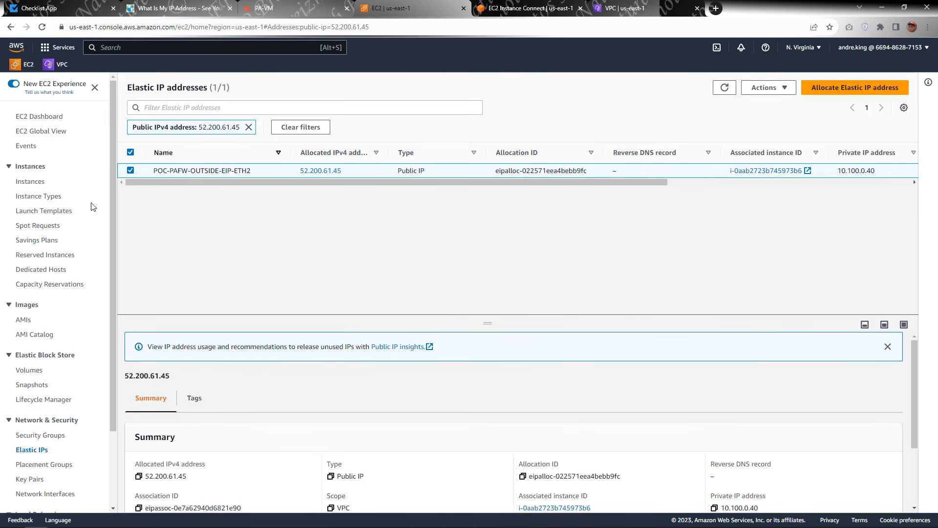
scroll(69, 367, "down", 1)
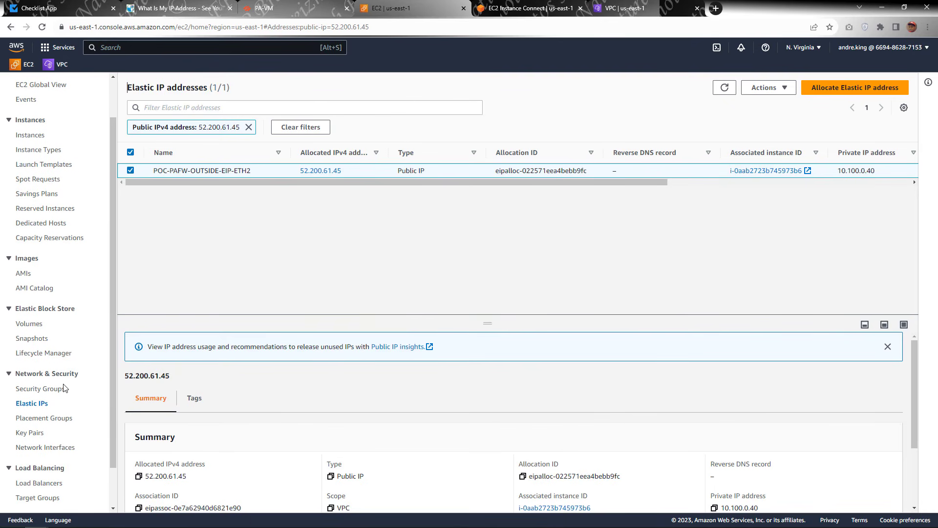
left_click(57, 445)
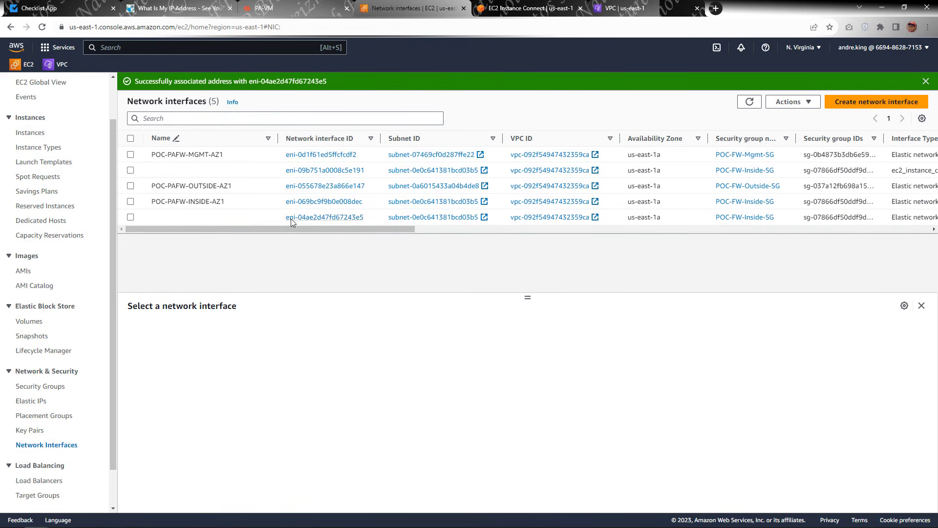
left_click(252, 205)
scroll(205, 426, "down", 3)
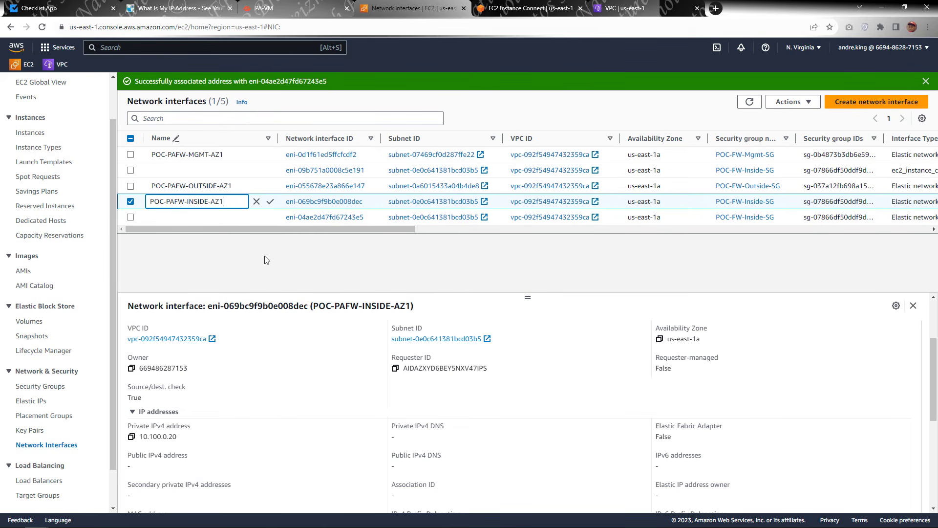
left_click(789, 101)
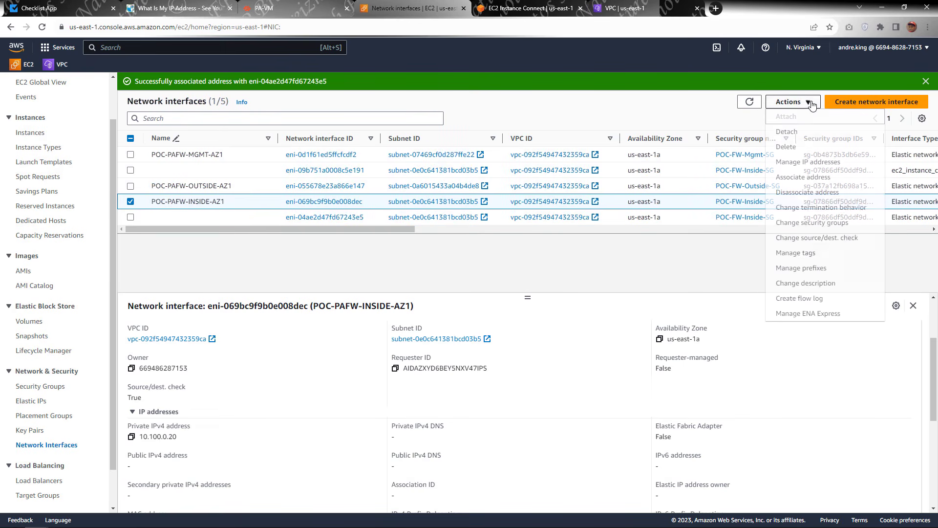
left_click(807, 238)
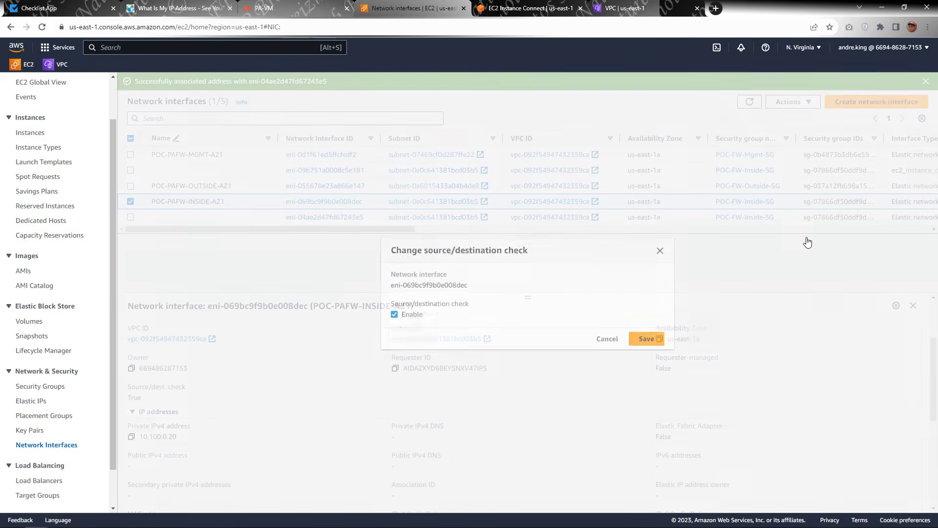
left_click(403, 317)
left_click(638, 338)
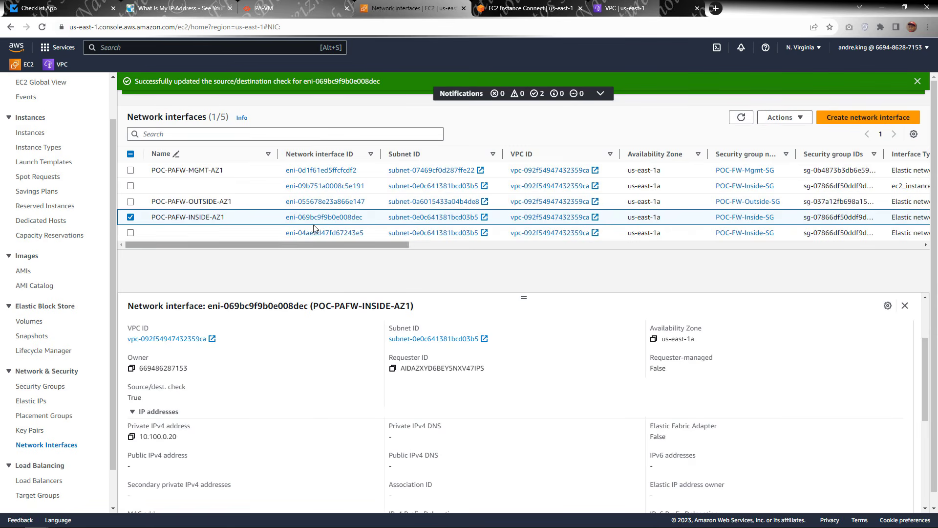
- Disable the source/destination check on the POC-PAFW-OUTSIDE-AZ1 network interface and review its details
left_click(270, 206)
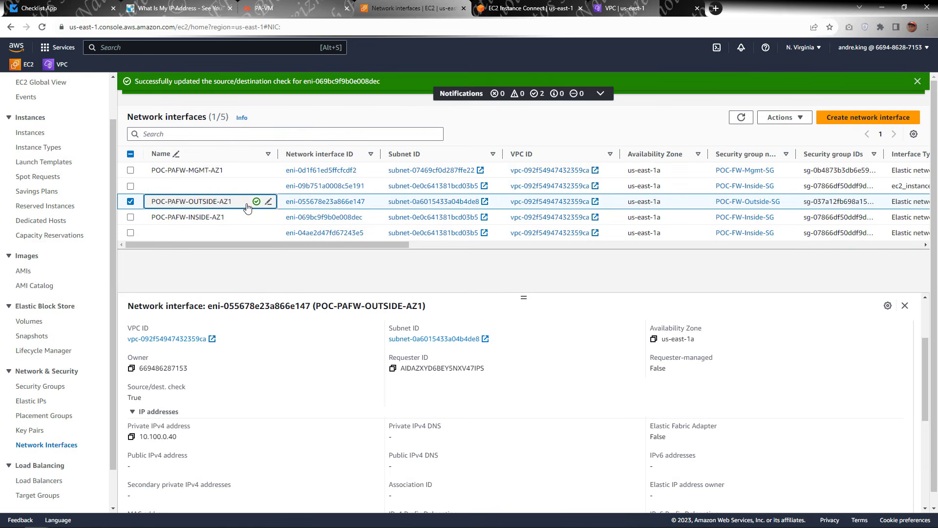
left_click(794, 122)
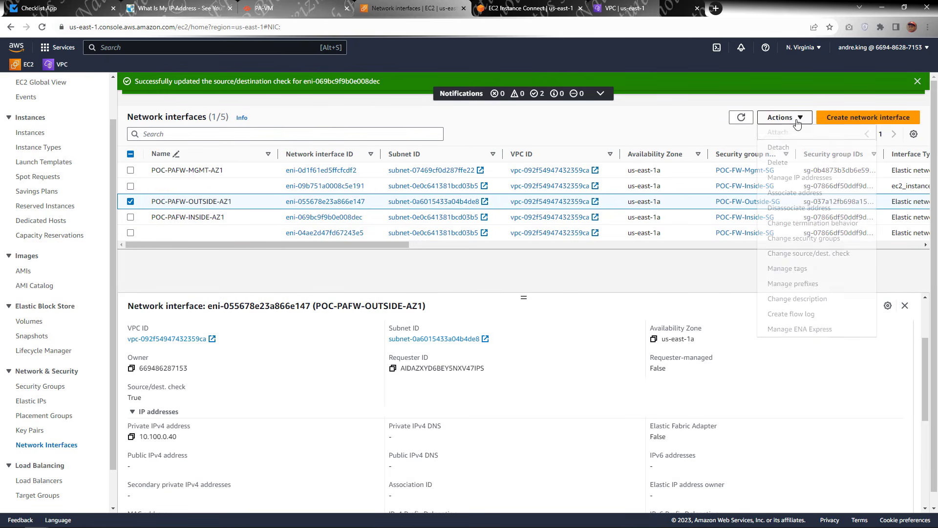
left_click(809, 254)
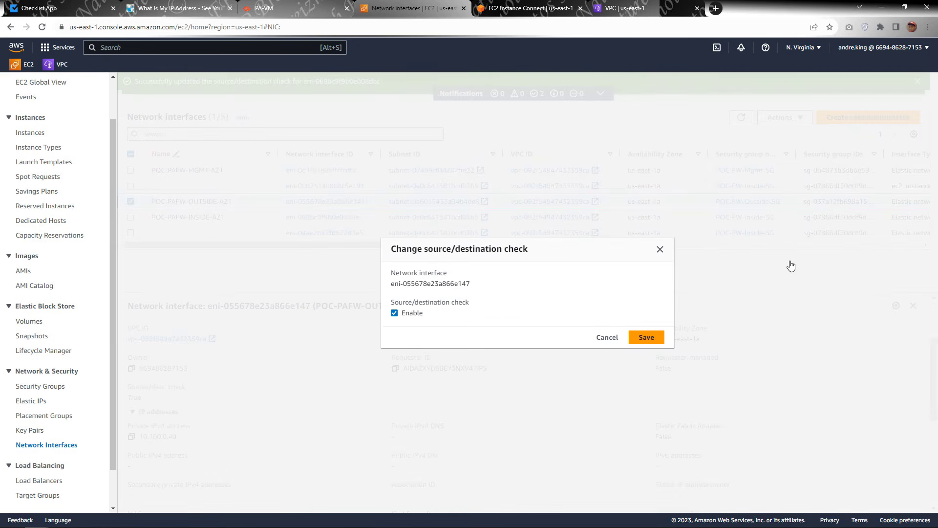
left_click(419, 314)
left_click(649, 340)
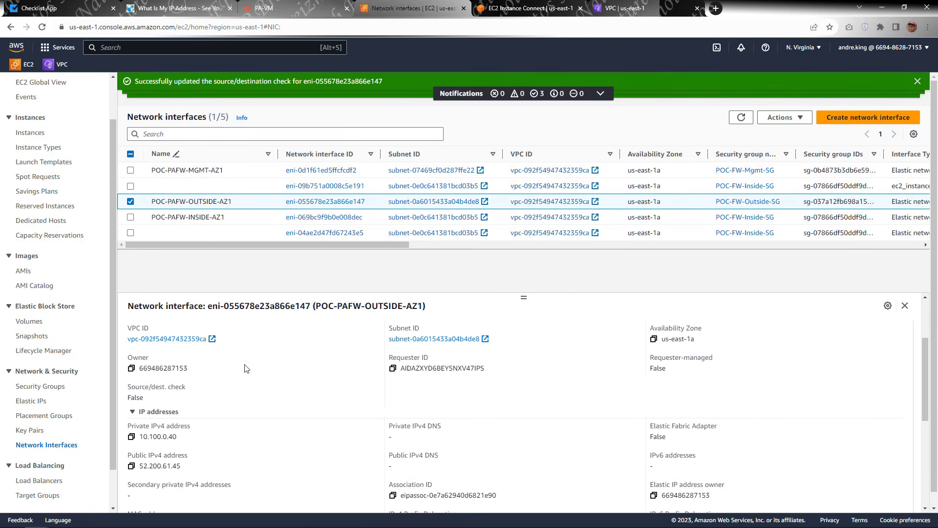
scroll(246, 371, "down", 2)
scroll(250, 372, "up", 2)
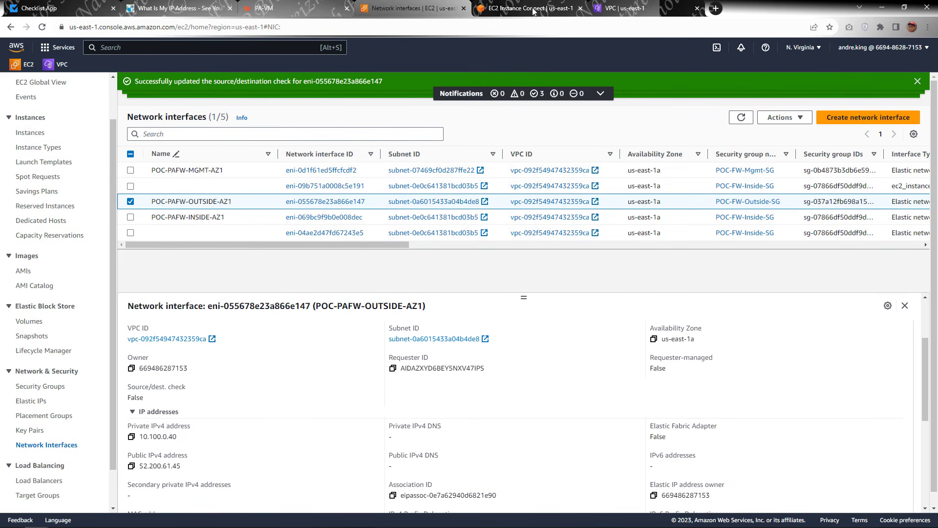
- Return to the POC-LINUX-AZ1 terminal session and start the ping to 8.8.8.8 again
left_click(508, 10)
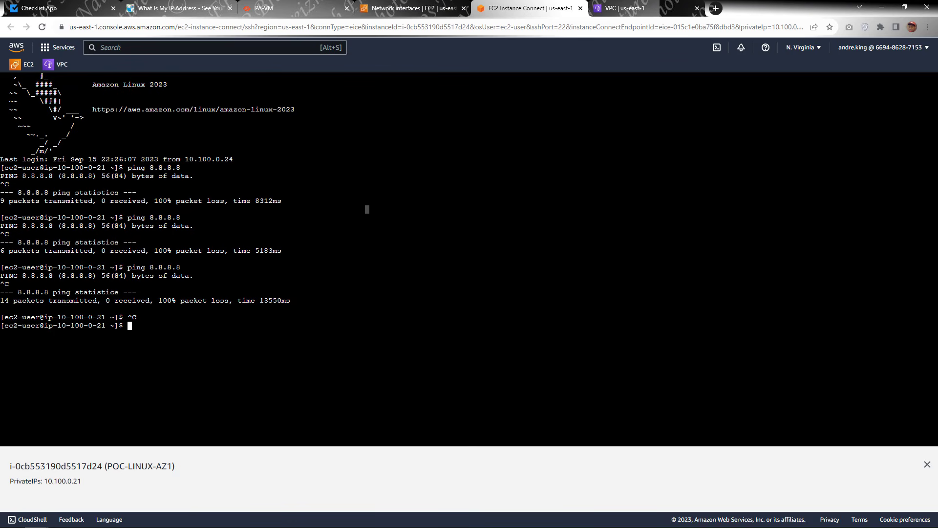
key("Up")
key("Return")
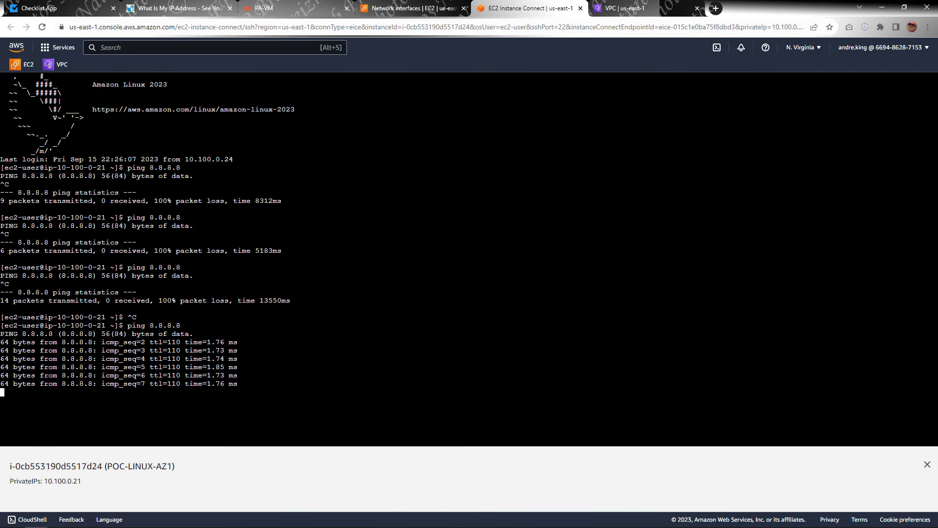
- Switch to the PA-VM firewall console, display the traffic logs, and open the detailed view of the 8.8.8.8 ping entry
left_click(306, 7)
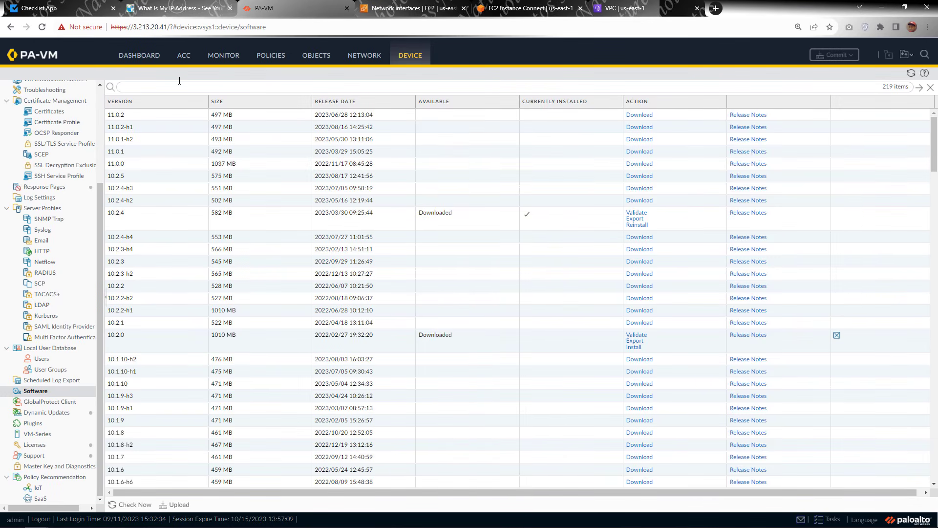
left_click(221, 60)
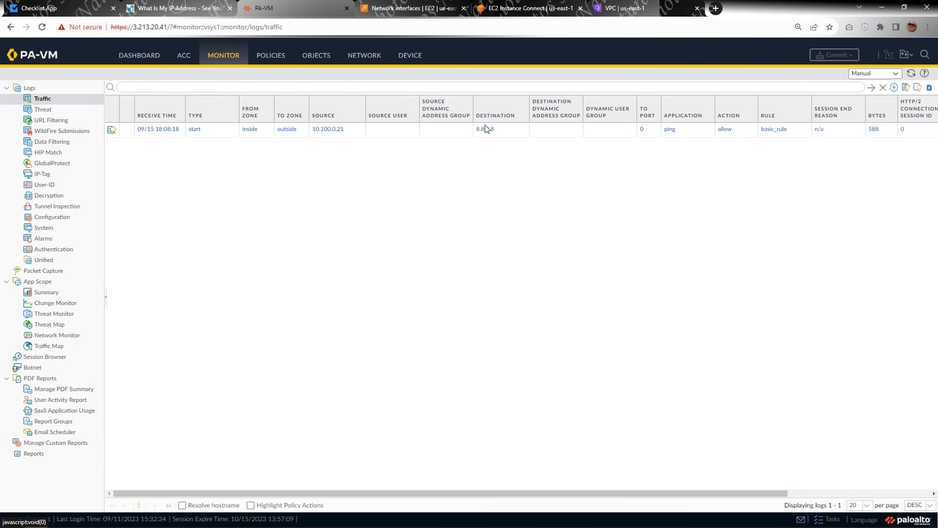
left_click(114, 134)
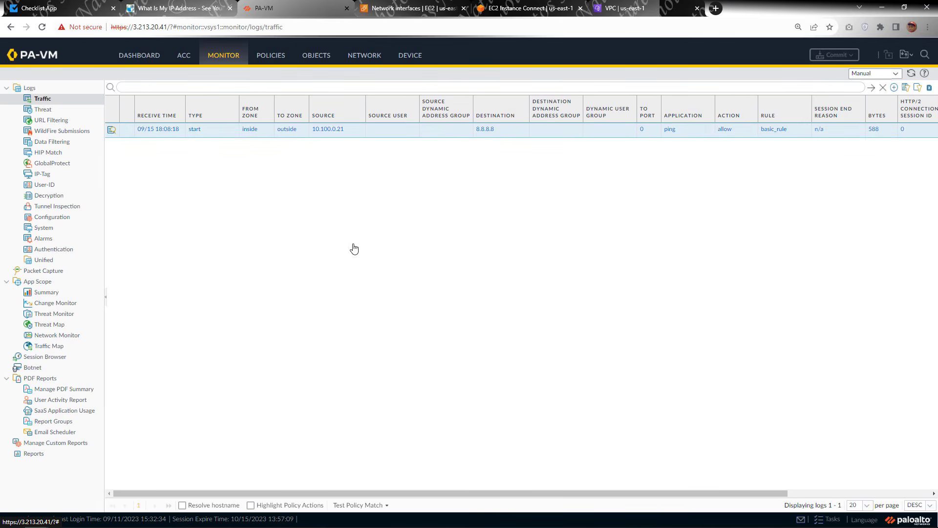
left_click(112, 130)
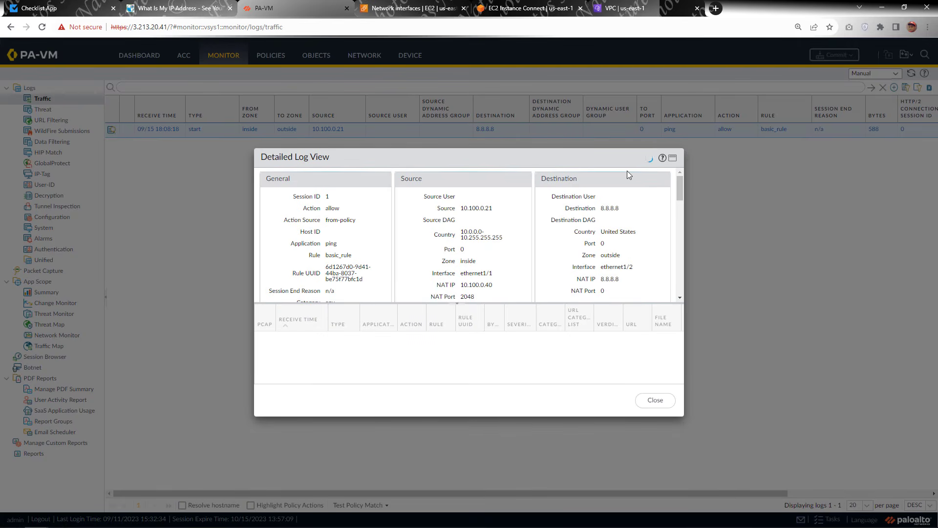
- Maximize the detailed log view, examine the session's source, destination, NAT and related log entries, and close it
left_click(673, 159)
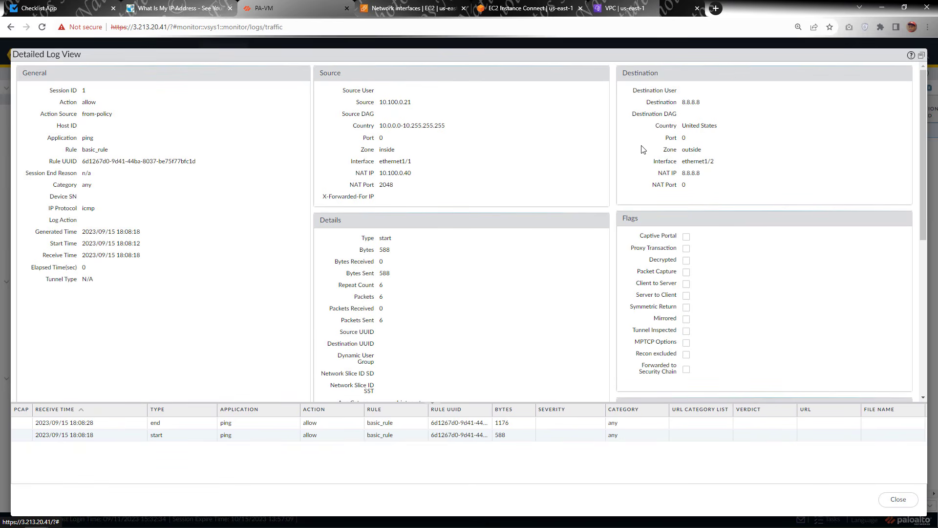
scroll(484, 191, "down", 1)
scroll(440, 183, "down", 4)
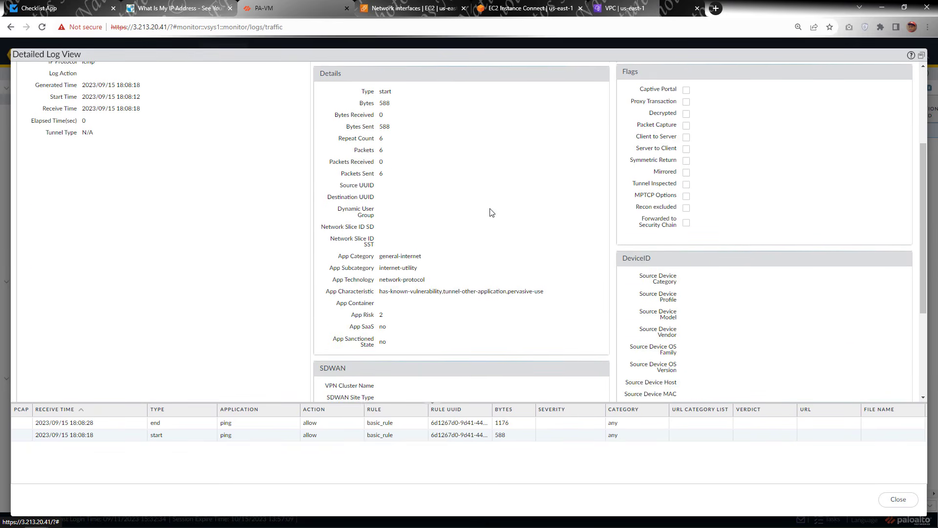
scroll(496, 216, "down", 1)
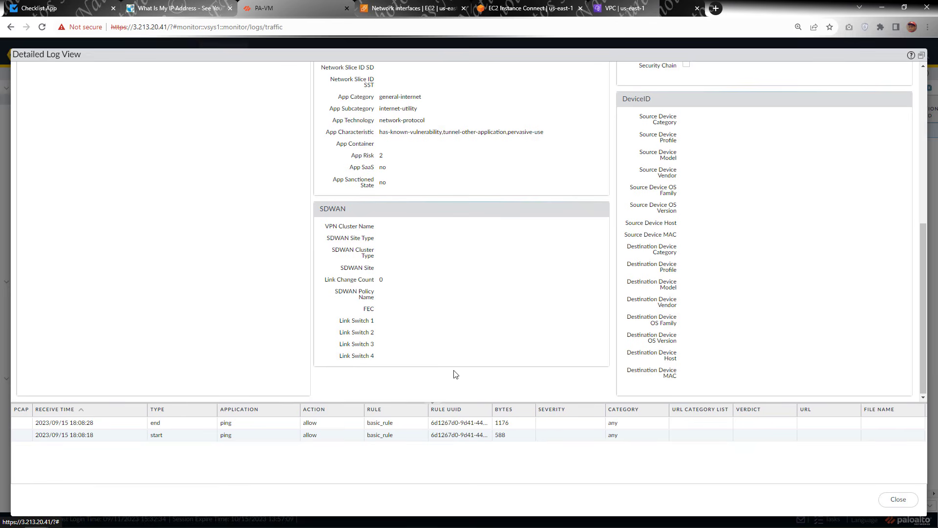
left_click_drag(433, 404, 439, 341)
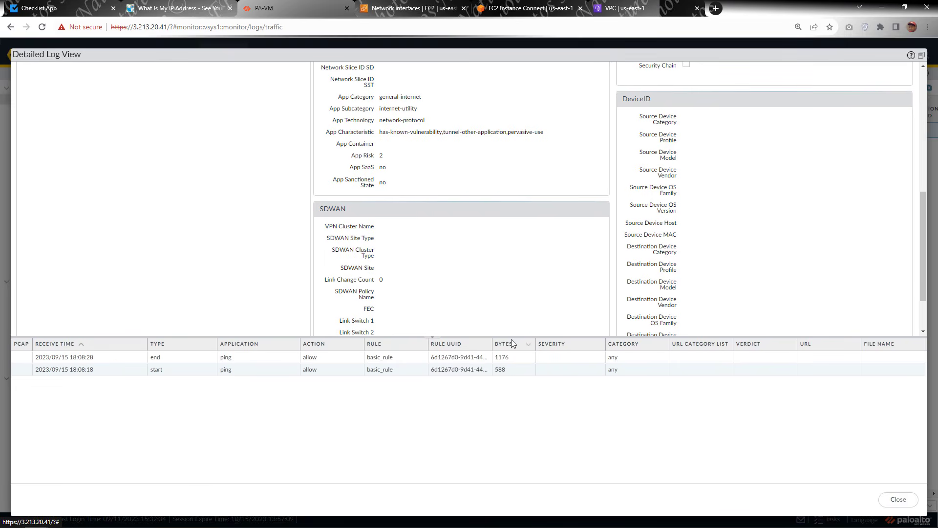
left_click(904, 499)
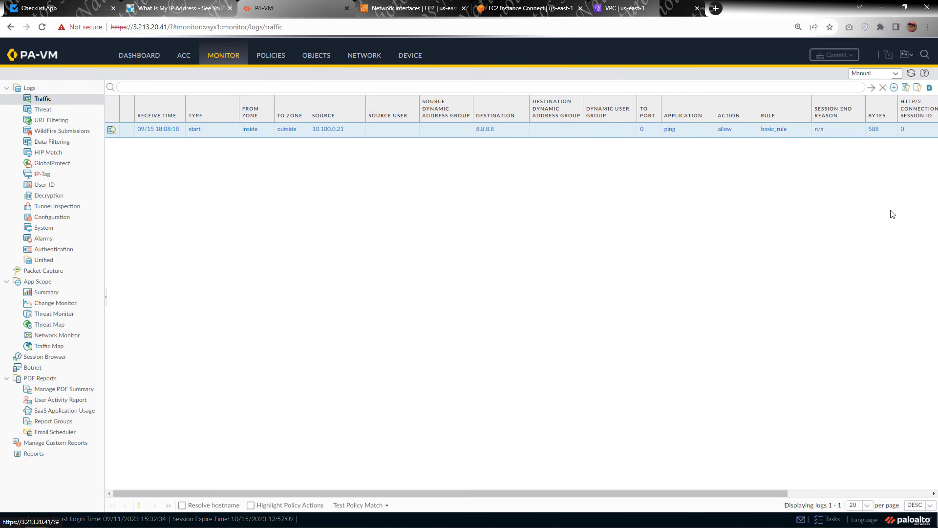
- Refresh the firewall's traffic logs, then return to the POC-LINUX-AZ1 terminal session and stop the running ping
left_click(910, 74)
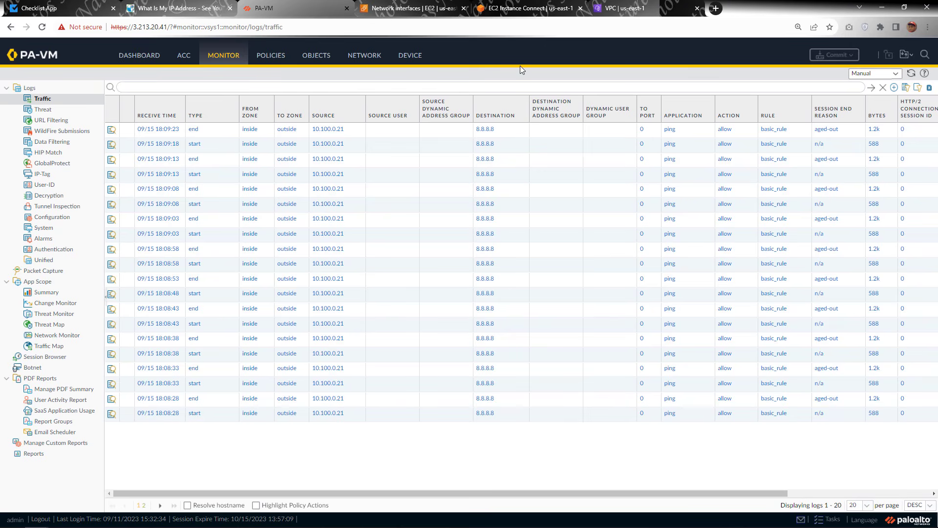
left_click(395, 7)
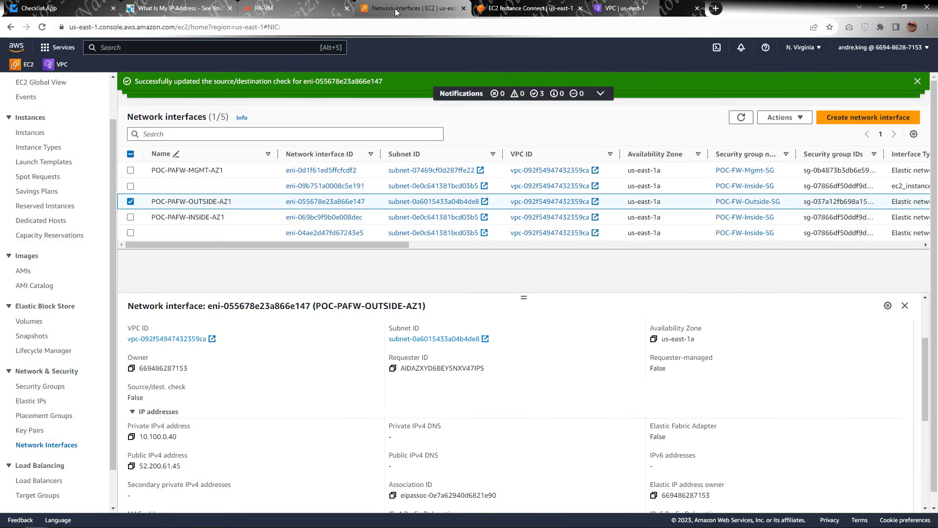
left_click(479, 7)
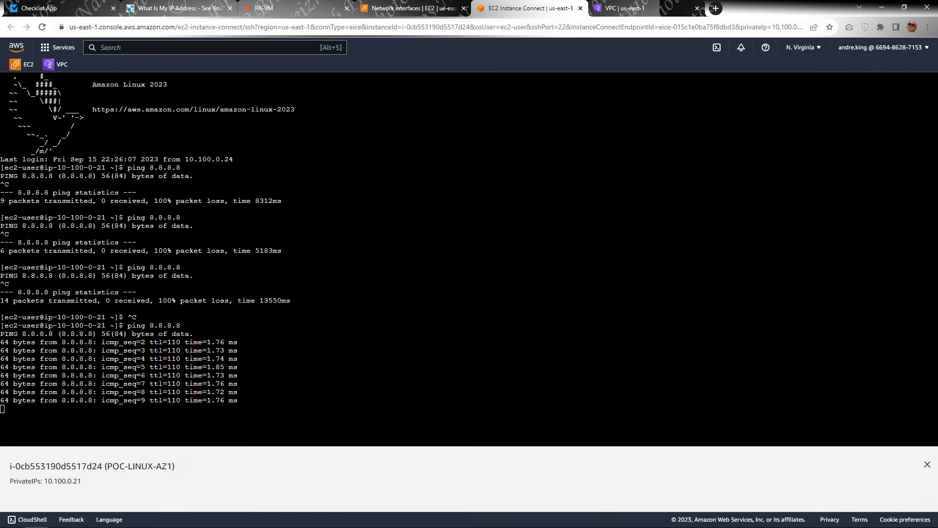
key("ctrl+c")
key("ctrl+c")
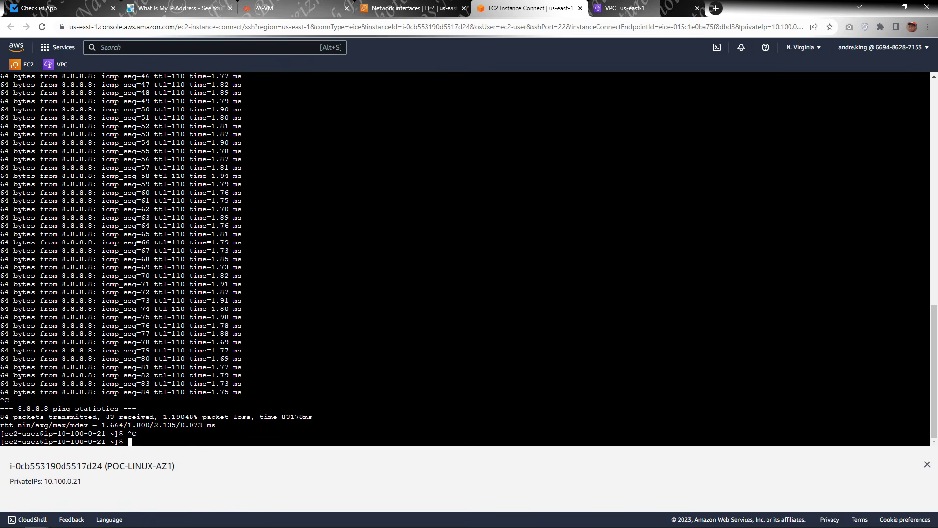
type("curl https://www.espn.com")
key("Return")
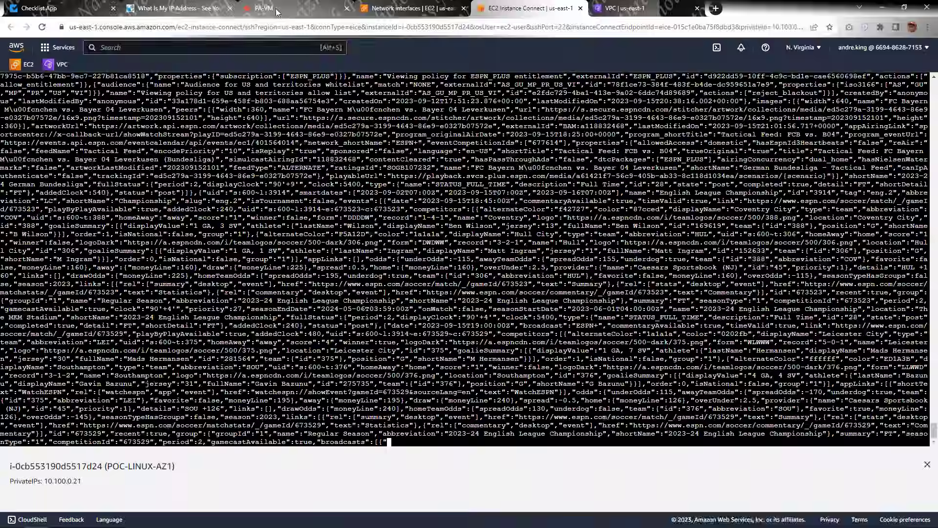
left_click(275, 11)
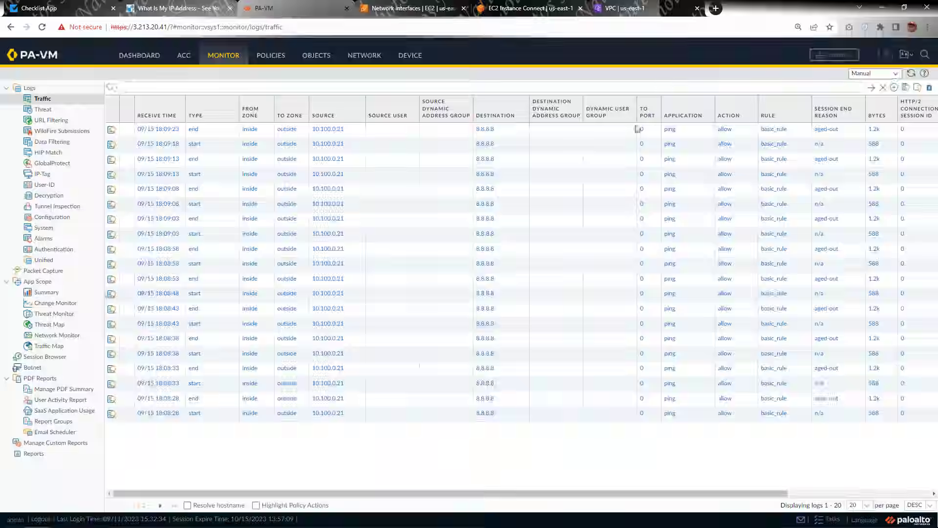
left_click(909, 74)
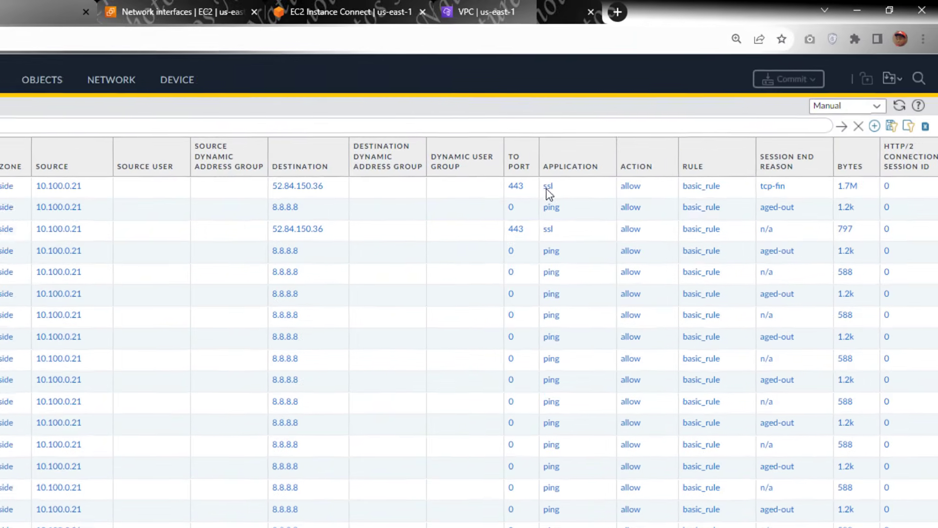
left_click(669, 130)
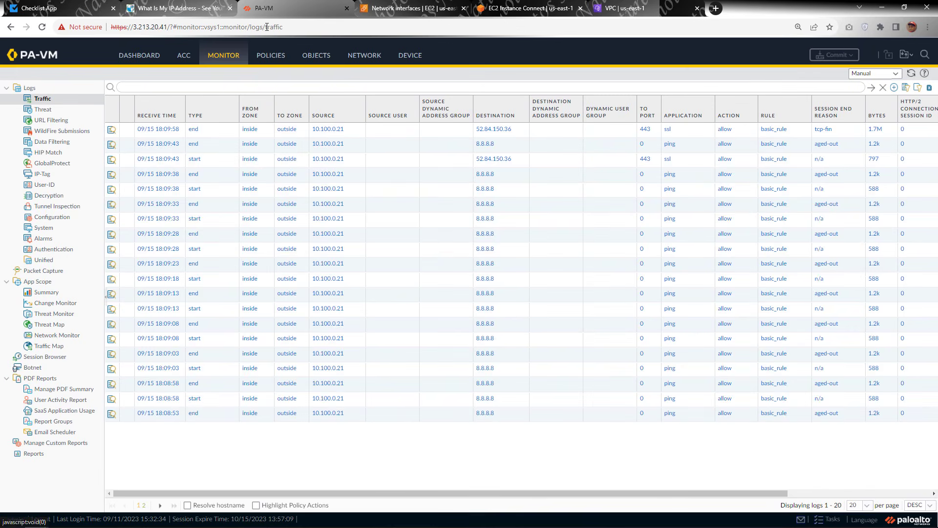
- Switch to the Checklist App and mark Configure AWS Route Tables and its Validate Reachability subtask as complete, reviewing the whole deployment checklist
left_click(77, 10)
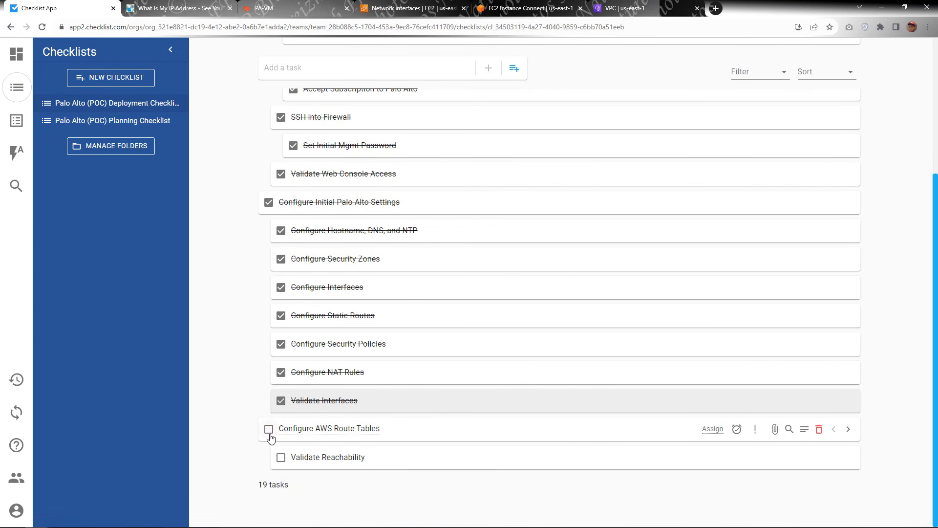
left_click(280, 455)
left_click(269, 430)
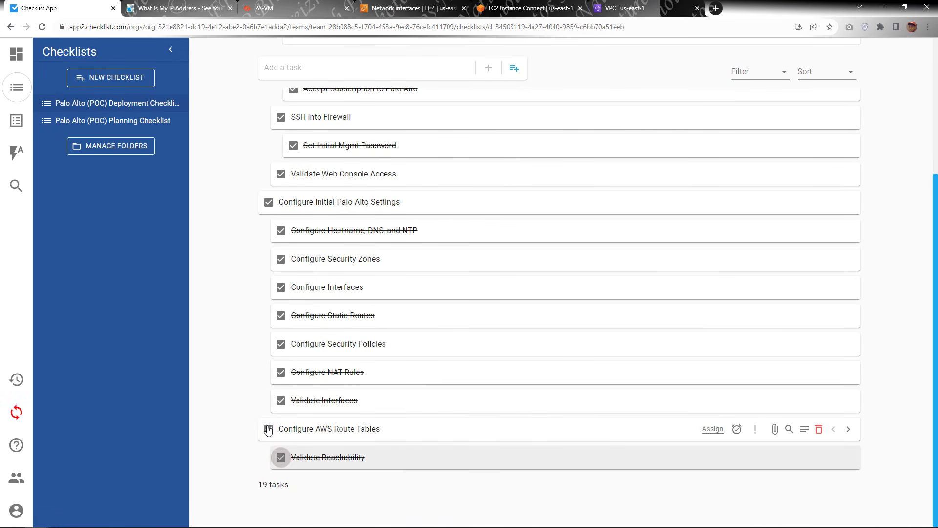
left_click(268, 430)
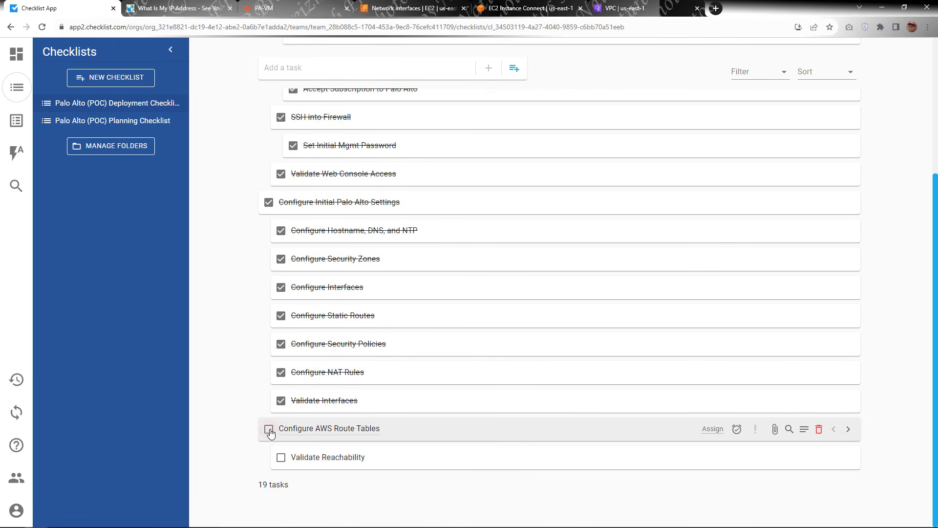
left_click(268, 430)
scroll(412, 310, "up", 3)
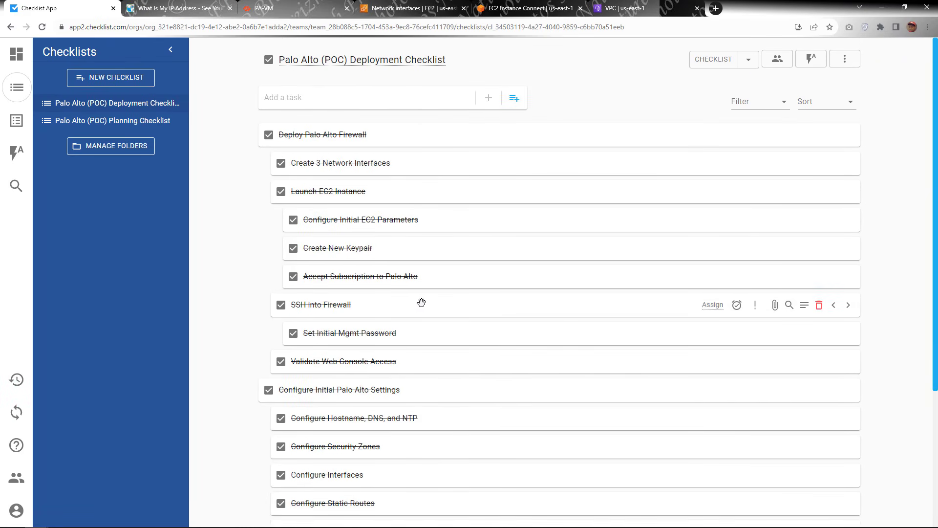
scroll(454, 315, "down", 3)
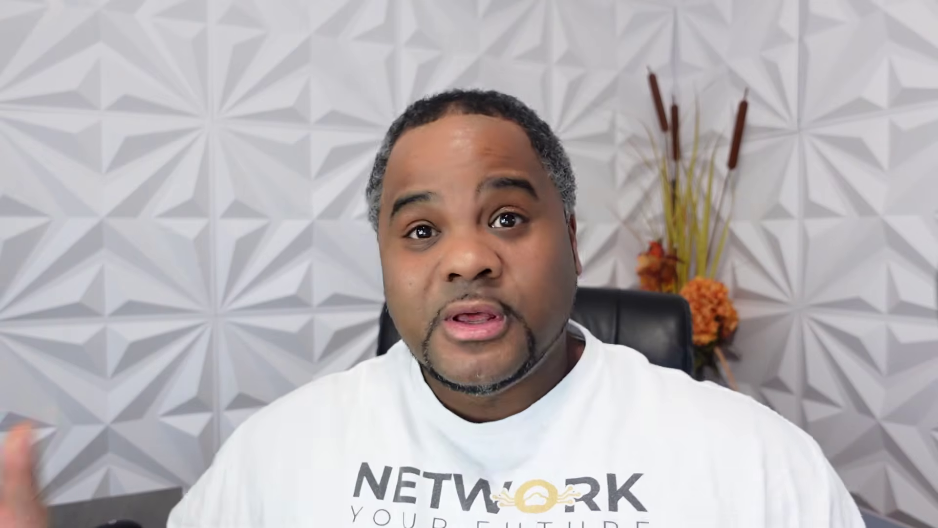